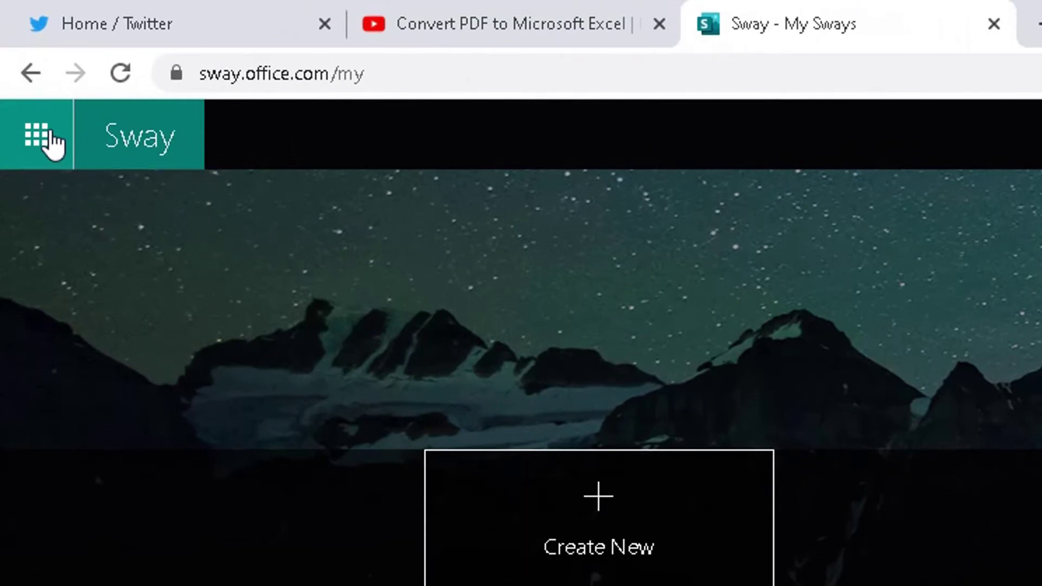
Open Sway from the full list of Office apps on the Office home page
{"action": "left_click", "coordinate": [49, 141]}
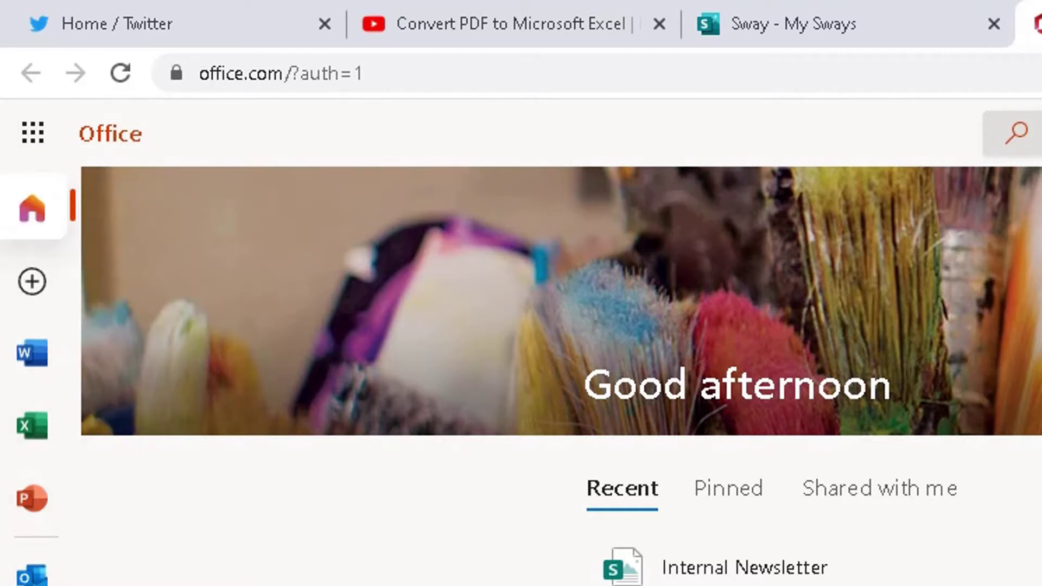
{"action": "left_click", "coordinate": [28, 152]}
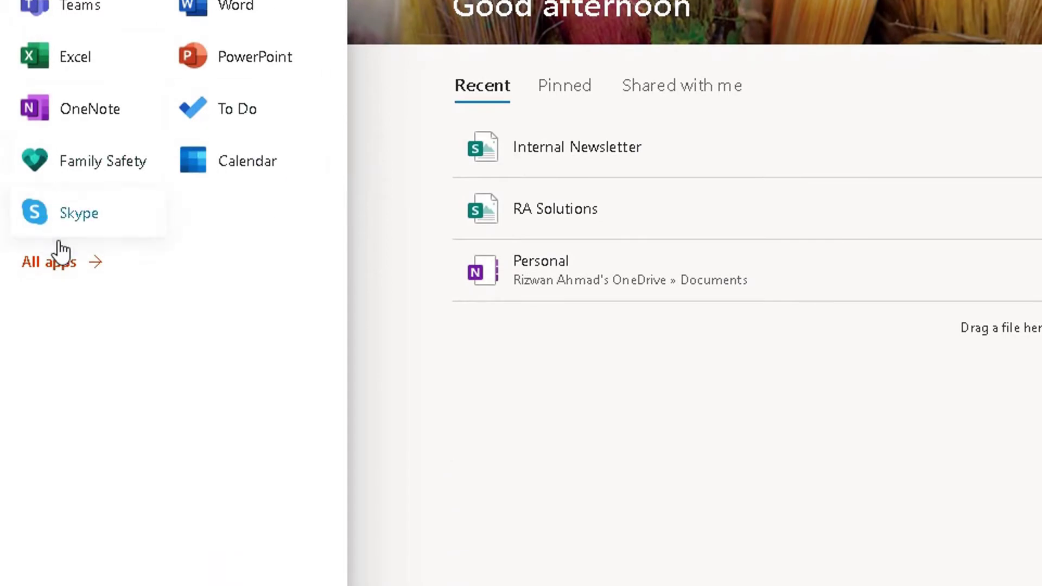
{"action": "left_click", "coordinate": [64, 259]}
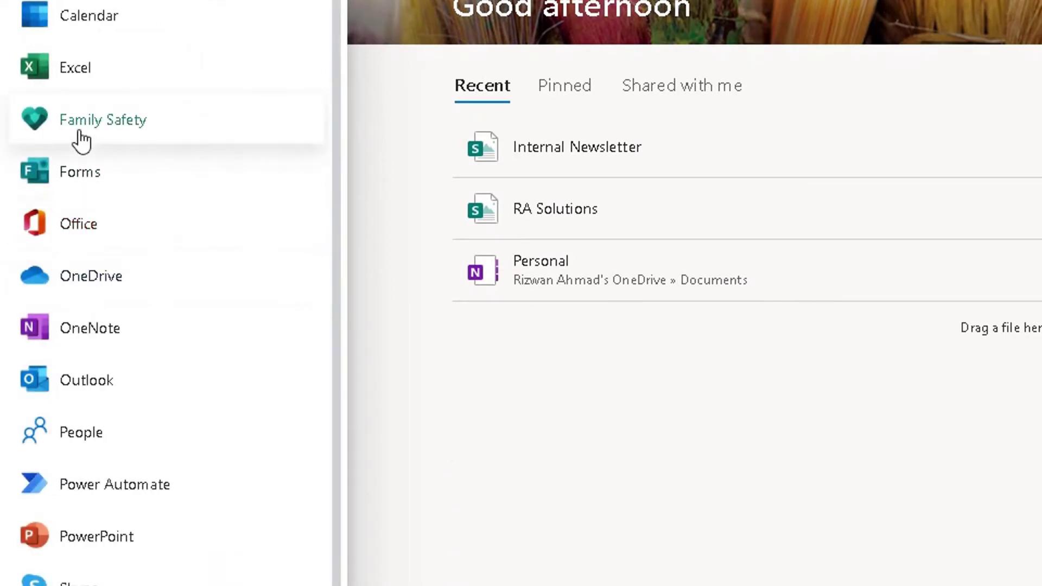
{"action": "scroll", "coordinate": [81, 141], "scroll_direction": "down", "scroll_amount": 5}
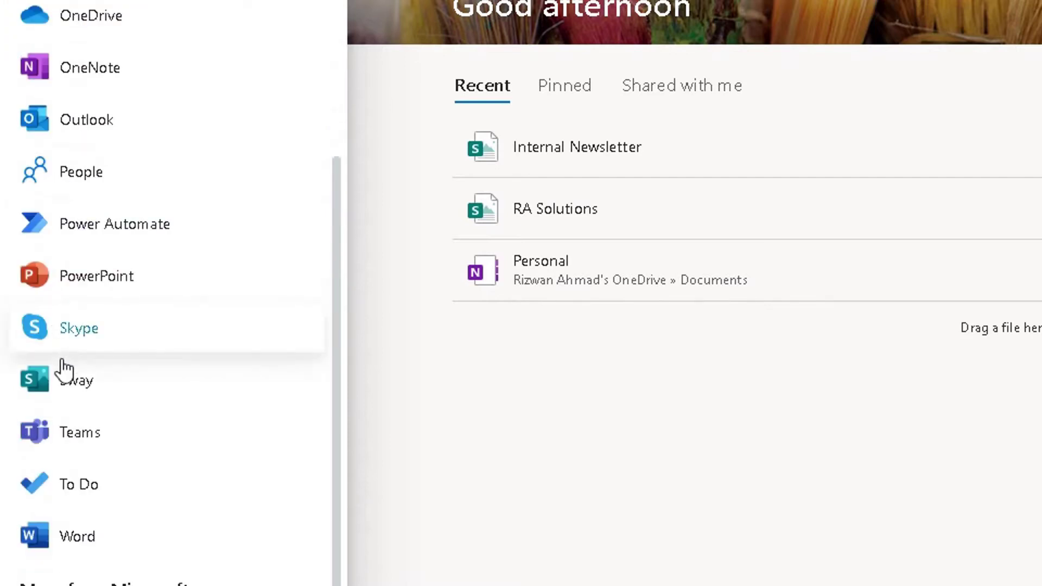
{"action": "left_click", "coordinate": [75, 393]}
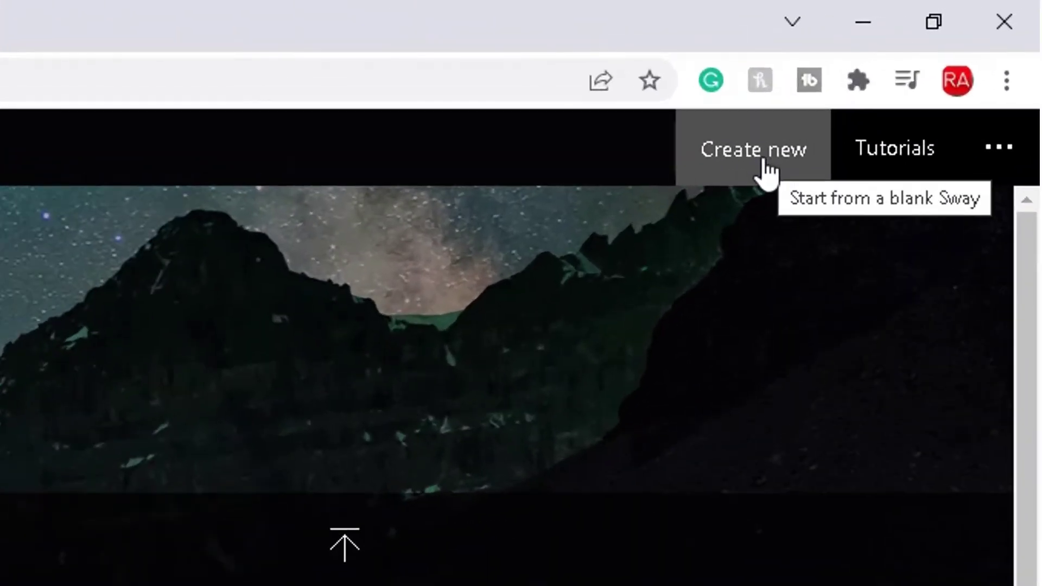
Review the Create in Sway tutorial page, then return to the Sway home page and check its additional options
{"action": "left_click", "coordinate": [882, 166]}
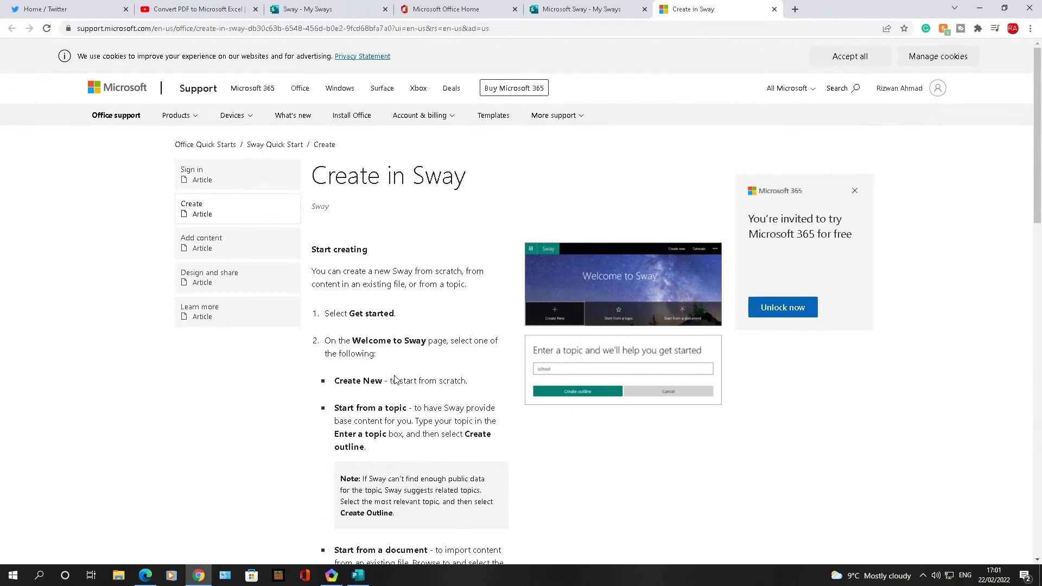
{"action": "scroll", "coordinate": [393, 343], "scroll_direction": "down", "scroll_amount": 15}
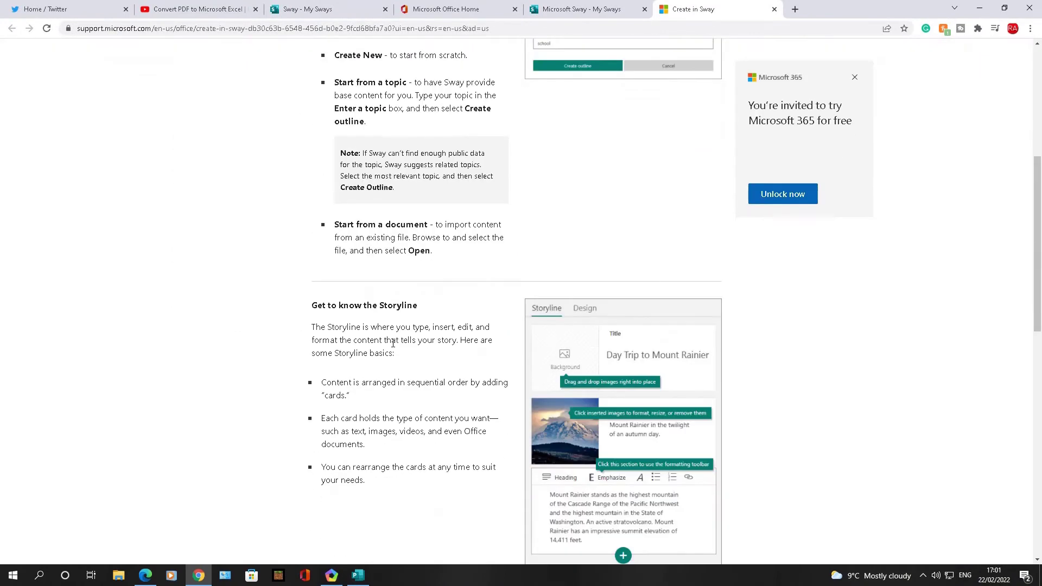
{"action": "scroll", "coordinate": [393, 343], "scroll_direction": "up", "scroll_amount": 15}
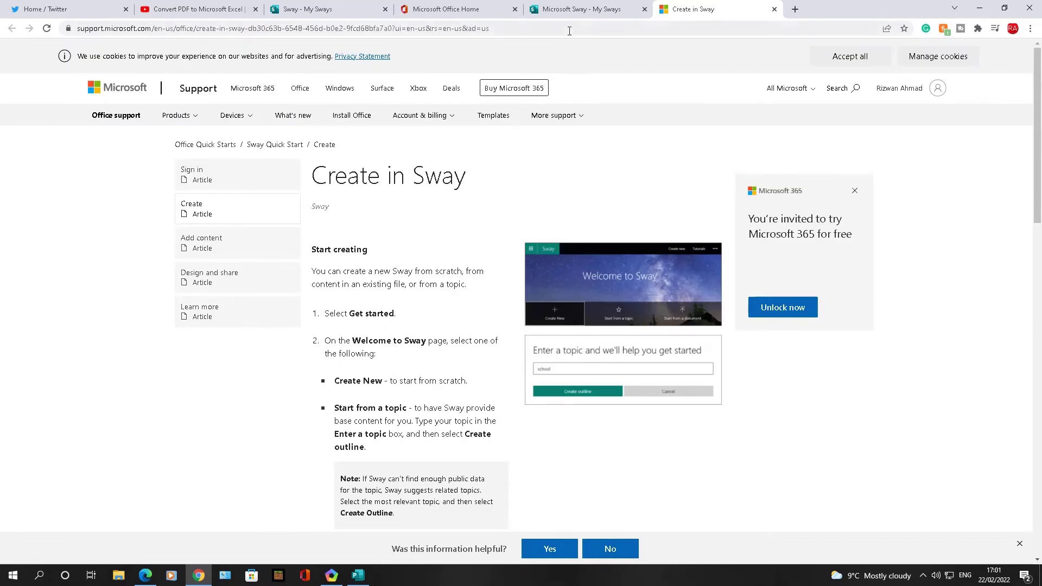
{"action": "left_click", "coordinate": [580, 17]}
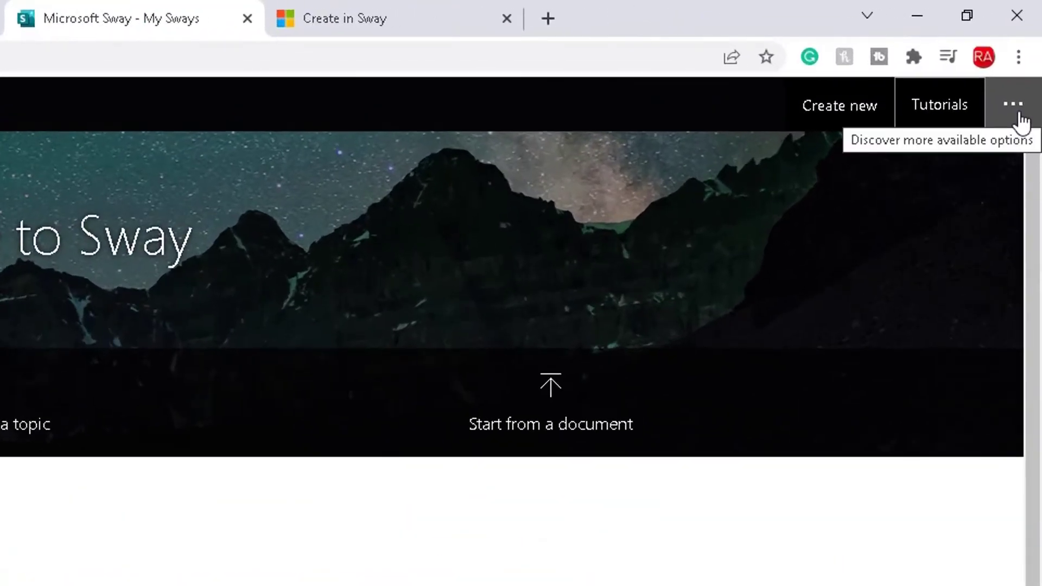
{"action": "left_click", "coordinate": [1022, 120]}
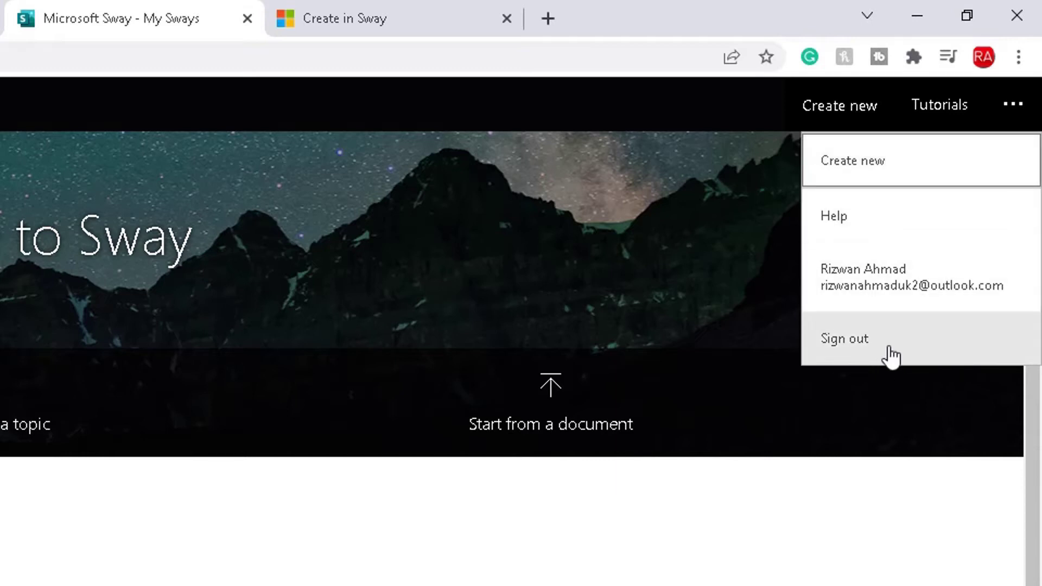
{"action": "left_click", "coordinate": [880, 500]}
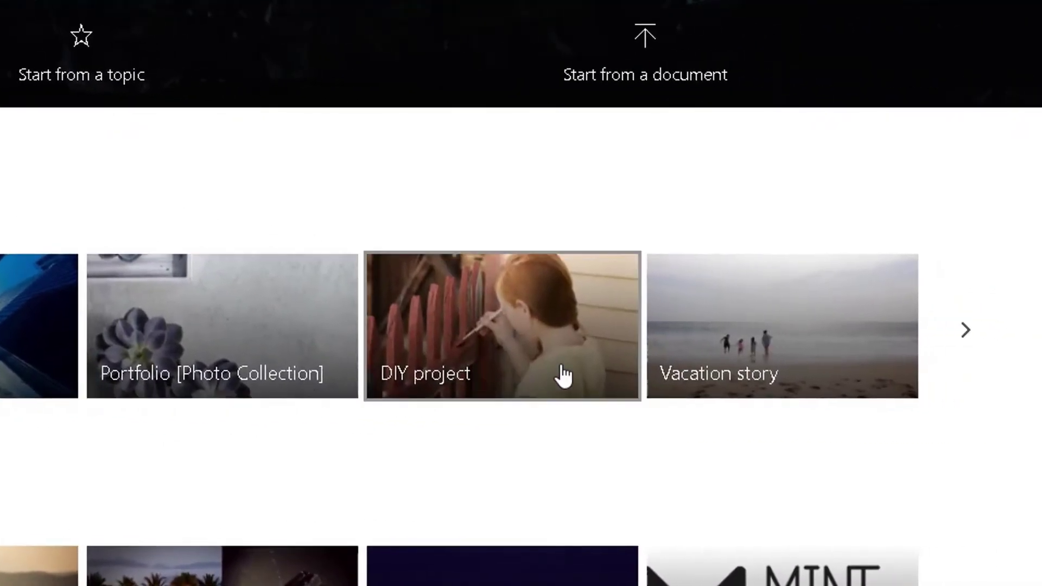
Browse the available Sway templates and featured Sways, and return to the first set of templates
{"action": "left_click", "coordinate": [963, 333]}
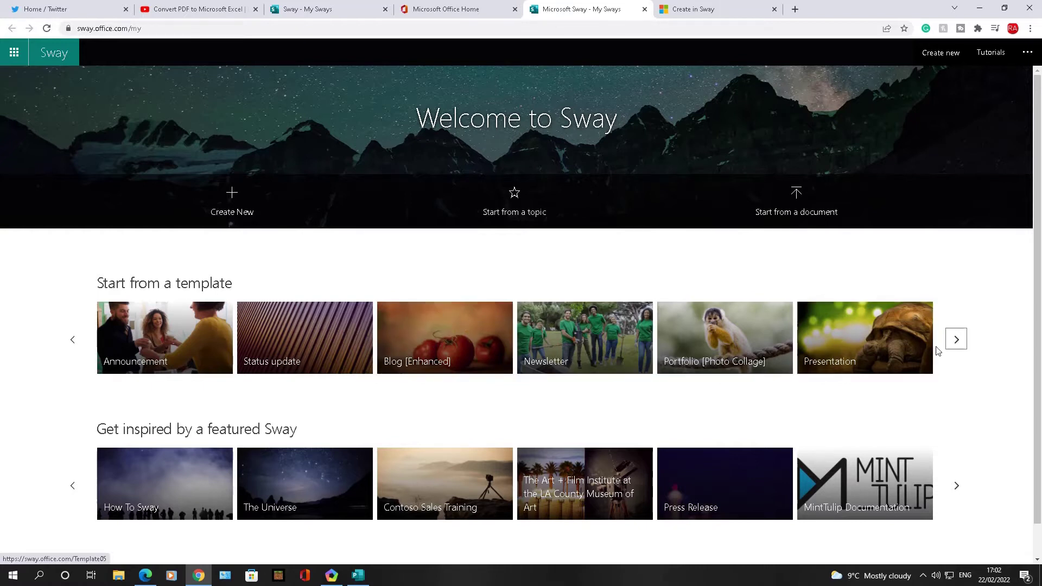
{"action": "left_click", "coordinate": [954, 340]}
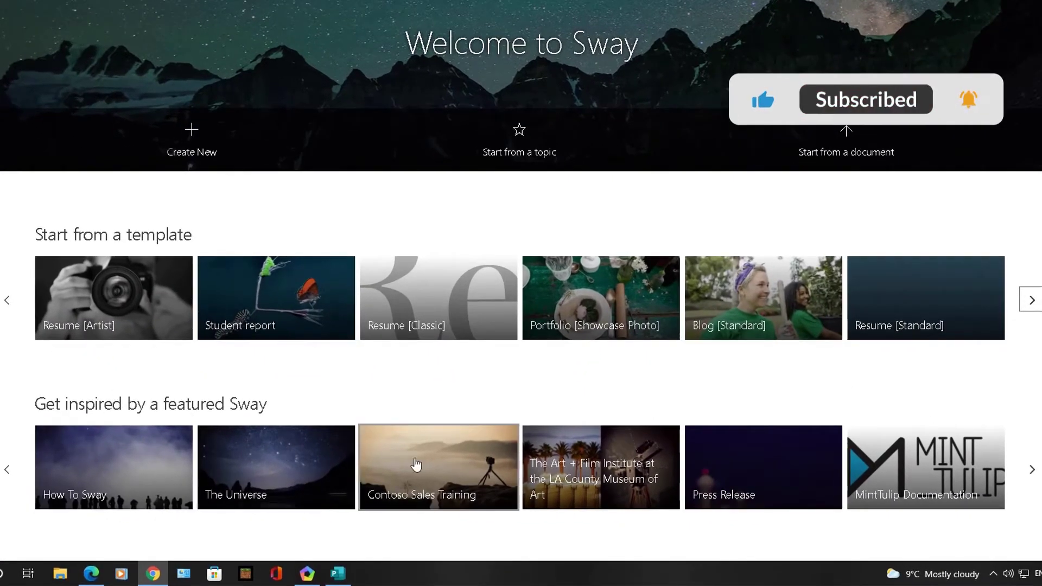
{"action": "left_click", "coordinate": [1031, 470]}
{"action": "left_click", "coordinate": [1029, 471]}
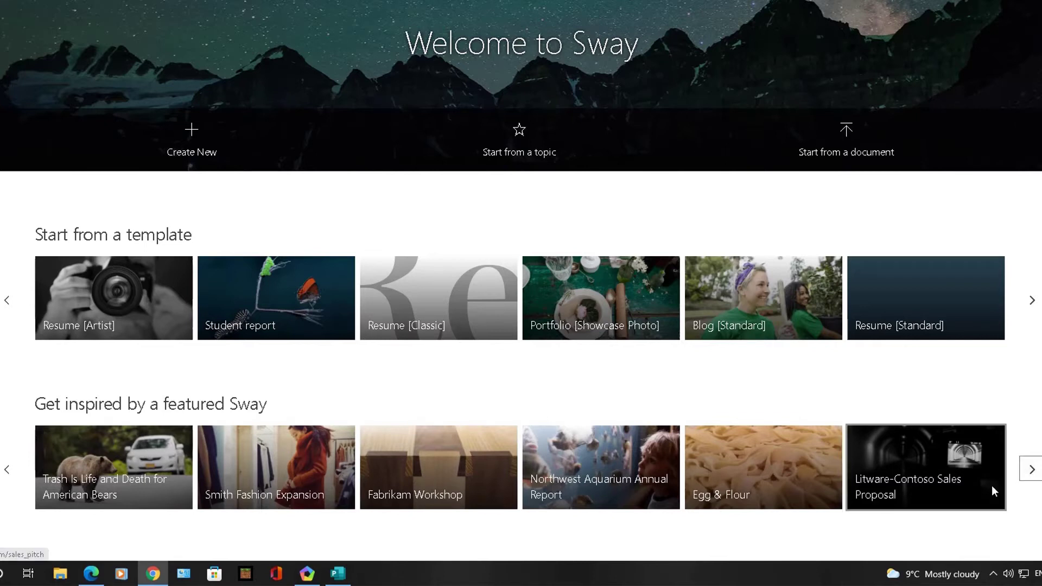
{"action": "left_click", "coordinate": [3, 303]}
{"action": "left_click", "coordinate": [3, 303]}
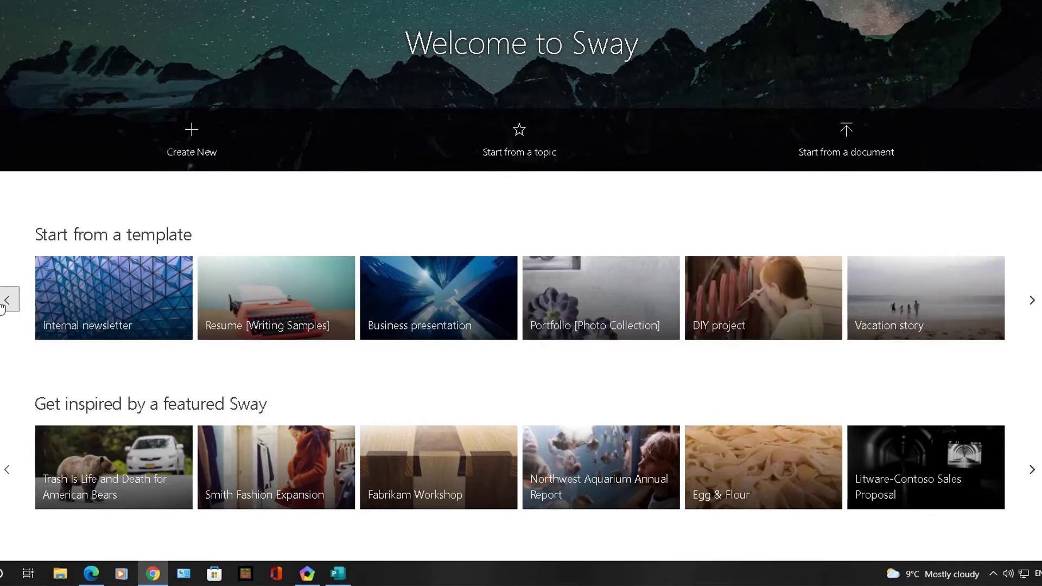
Open the Internal newsletter template, preview its sections and start editing this Sway
{"action": "left_click", "coordinate": [113, 299]}
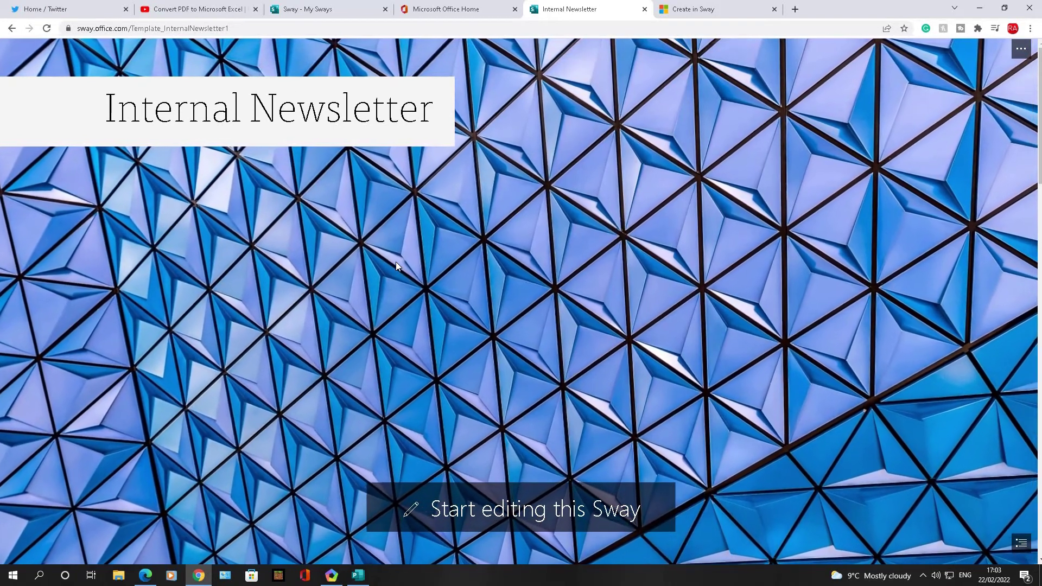
{"action": "scroll", "coordinate": [396, 261], "scroll_direction": "down", "scroll_amount": 5}
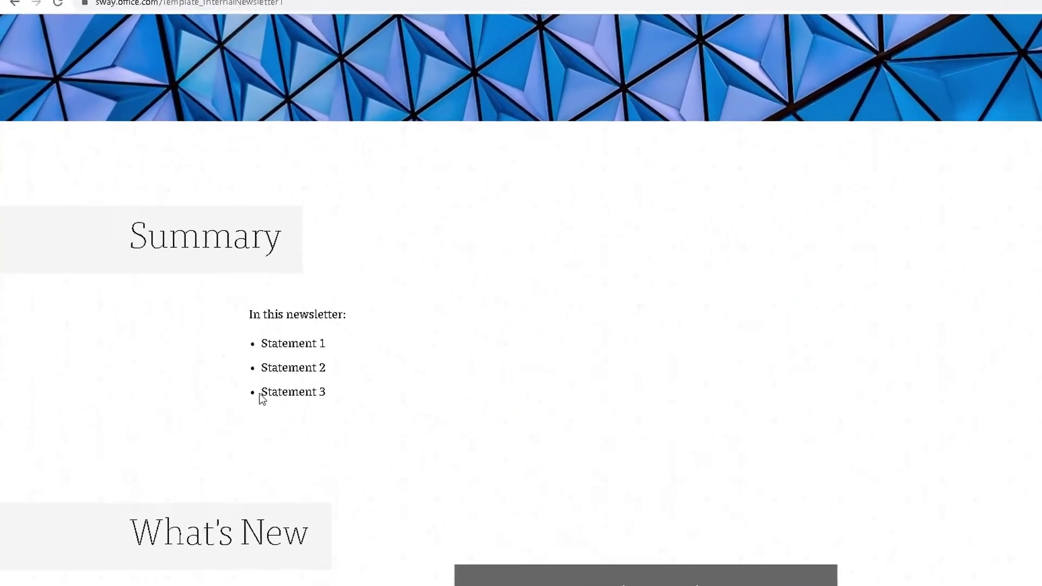
{"action": "scroll", "coordinate": [354, 363], "scroll_direction": "down", "scroll_amount": 1}
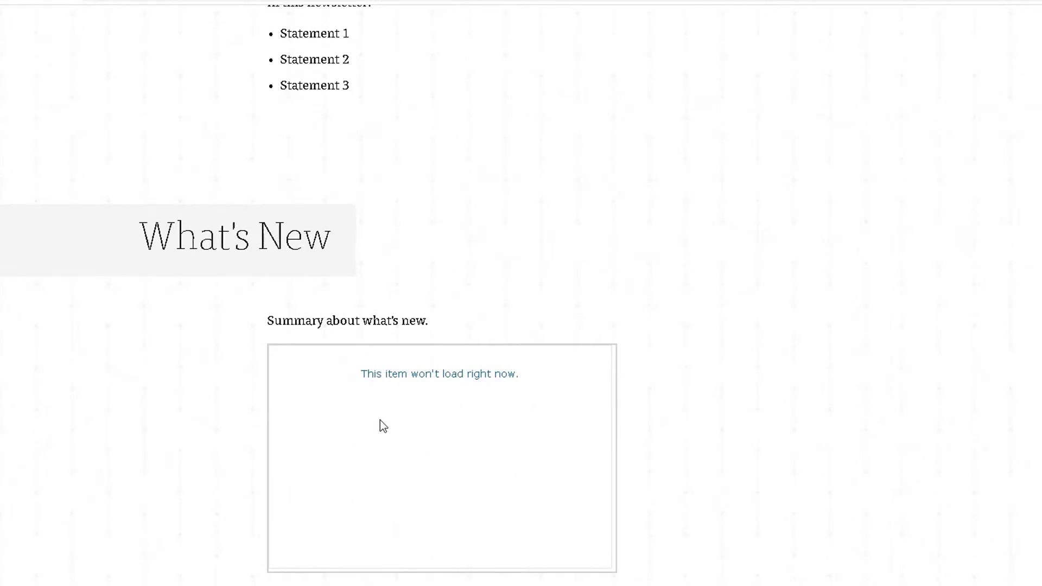
{"action": "scroll", "coordinate": [673, 480], "scroll_direction": "down", "scroll_amount": 10}
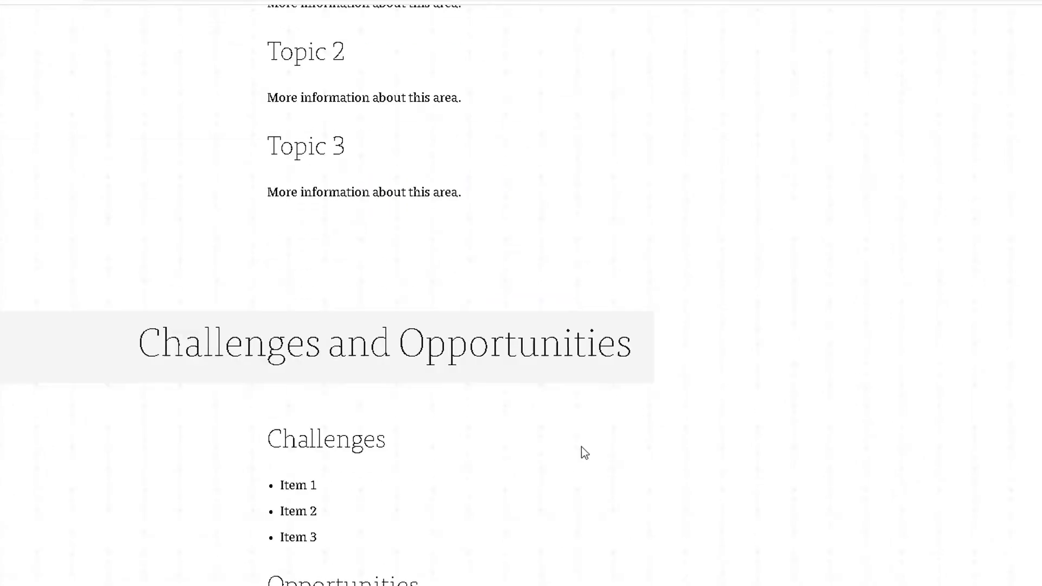
{"action": "scroll", "coordinate": [584, 451], "scroll_direction": "up", "scroll_amount": 12}
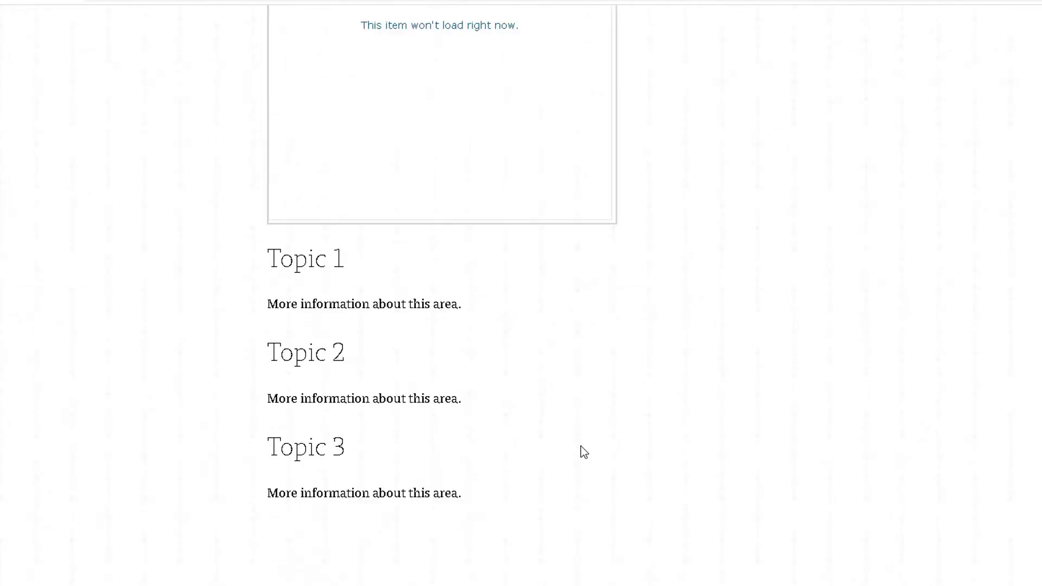
{"action": "scroll", "coordinate": [584, 452], "scroll_direction": "up", "scroll_amount": 5}
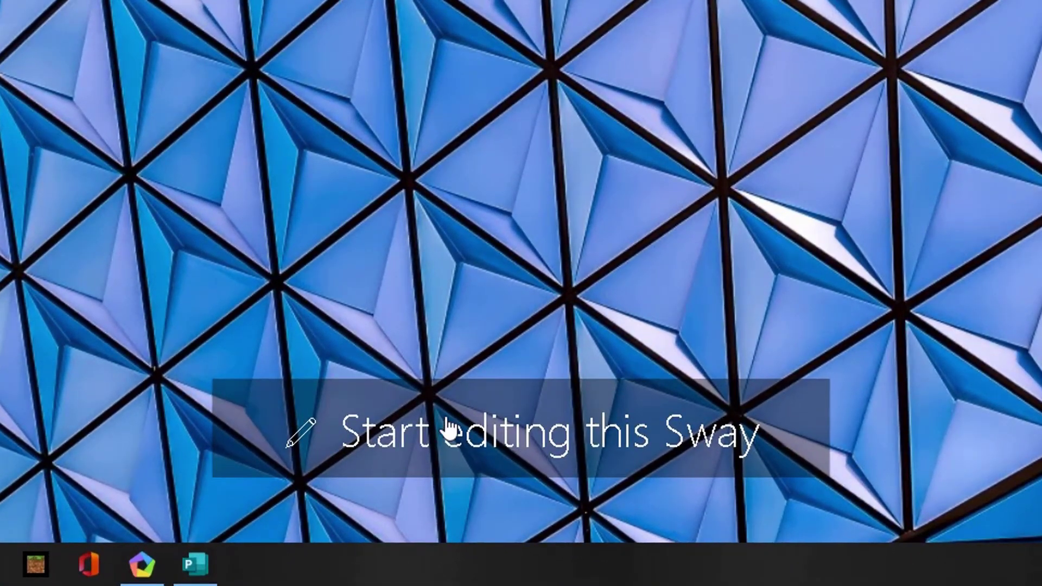
{"action": "left_click", "coordinate": [574, 450]}
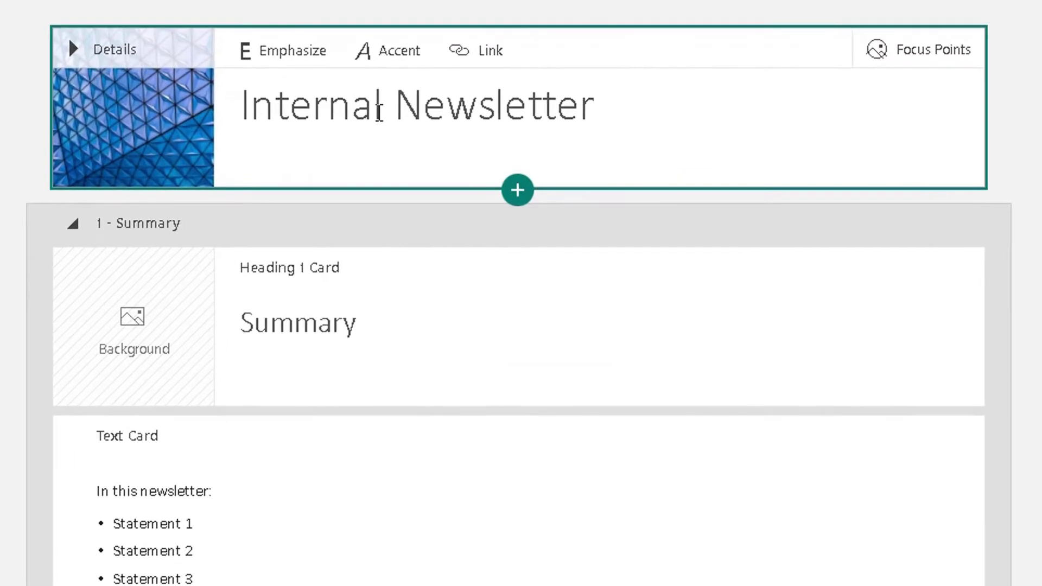
Try to replace the title card's text with "RA S" and refresh the page
{"action": "double_click", "coordinate": [442, 153]}
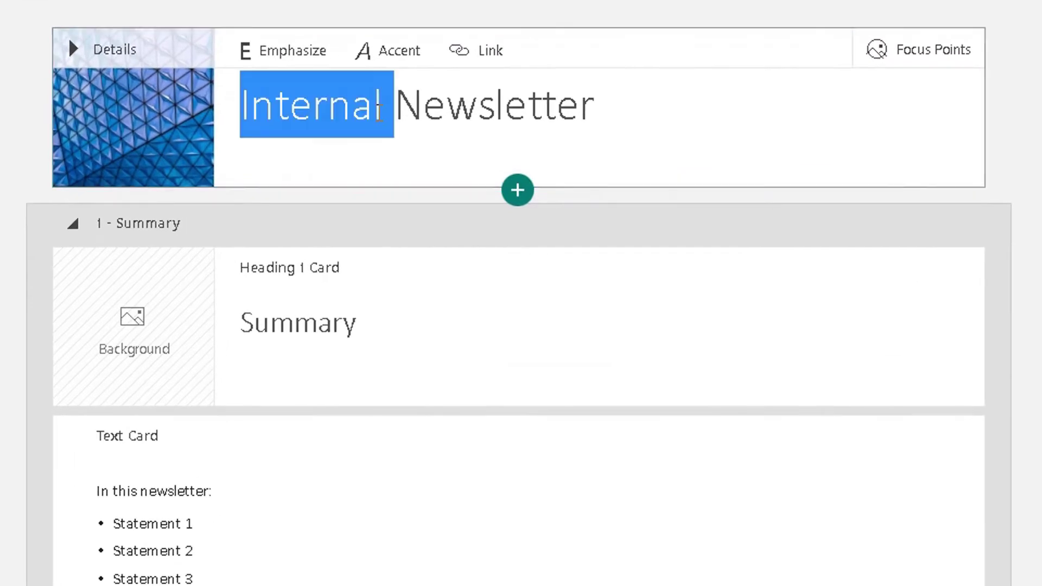
{"action": "triple_click", "coordinate": [379, 111]}
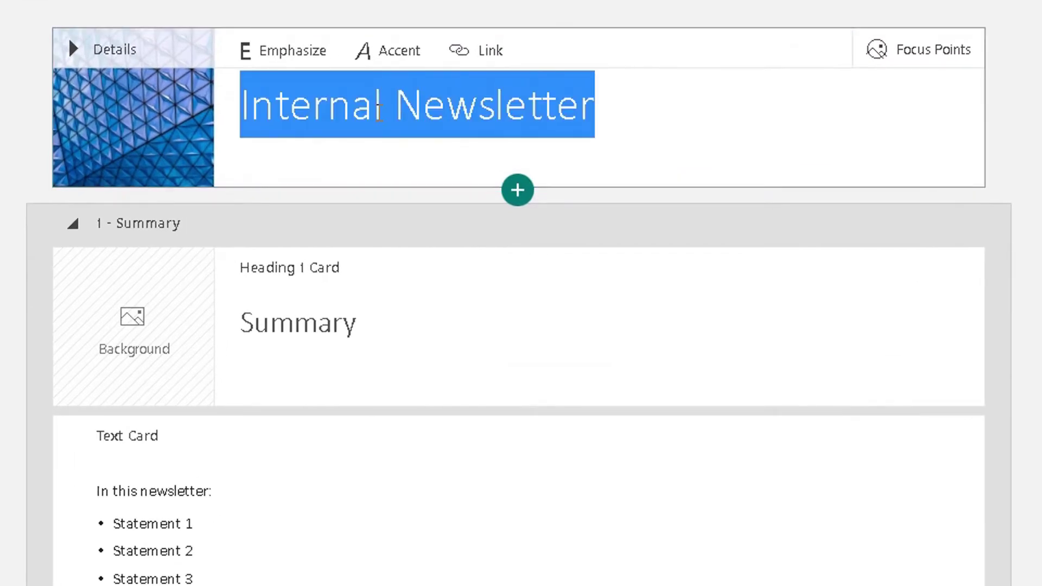
{"action": "key", "text": "BackSpace"}
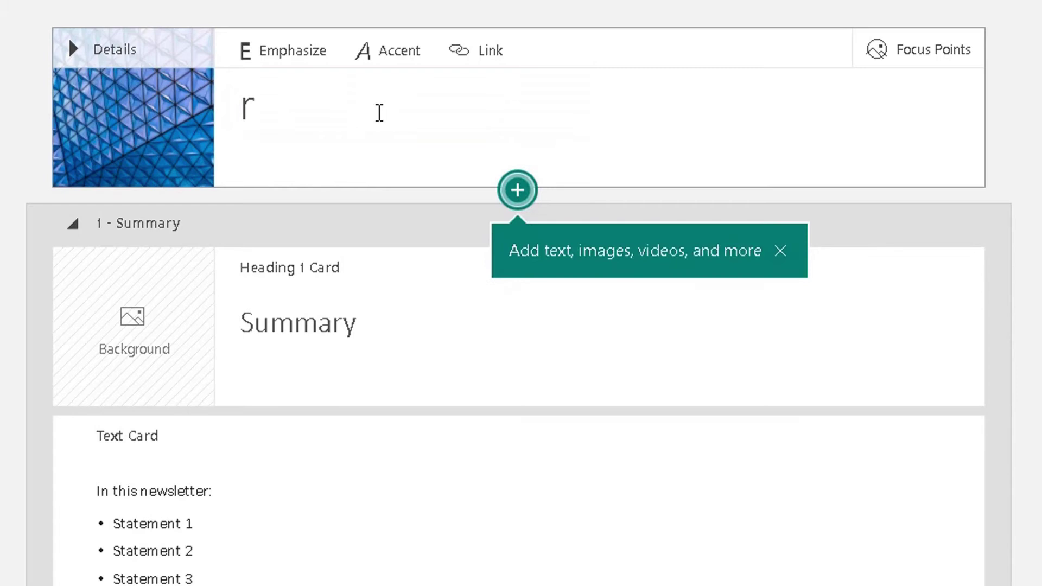
{"action": "type", "text": "ra"}
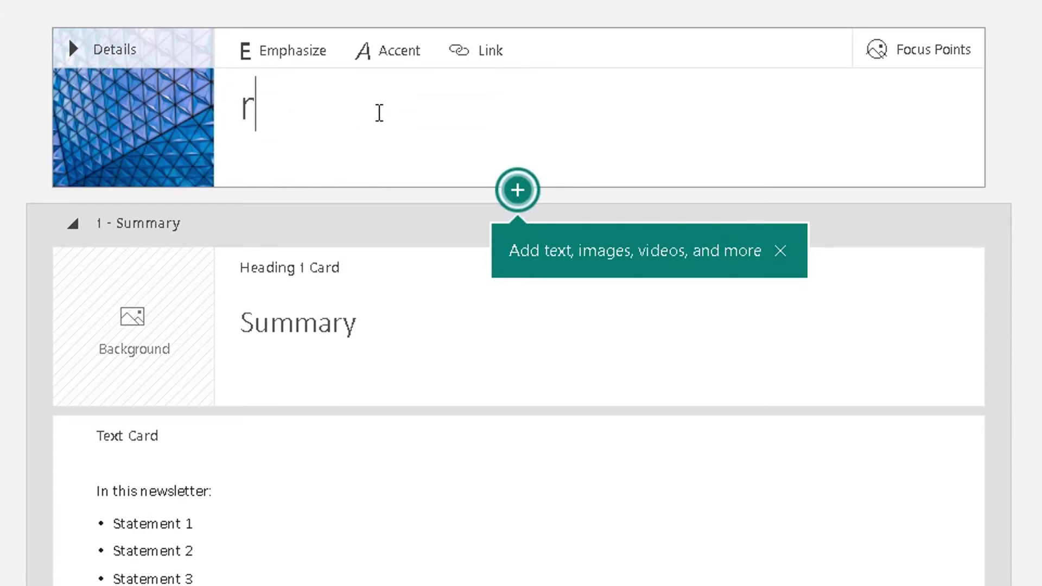
{"action": "key", "text": "BackSpace"}
{"action": "key", "text": "BackSpace"}
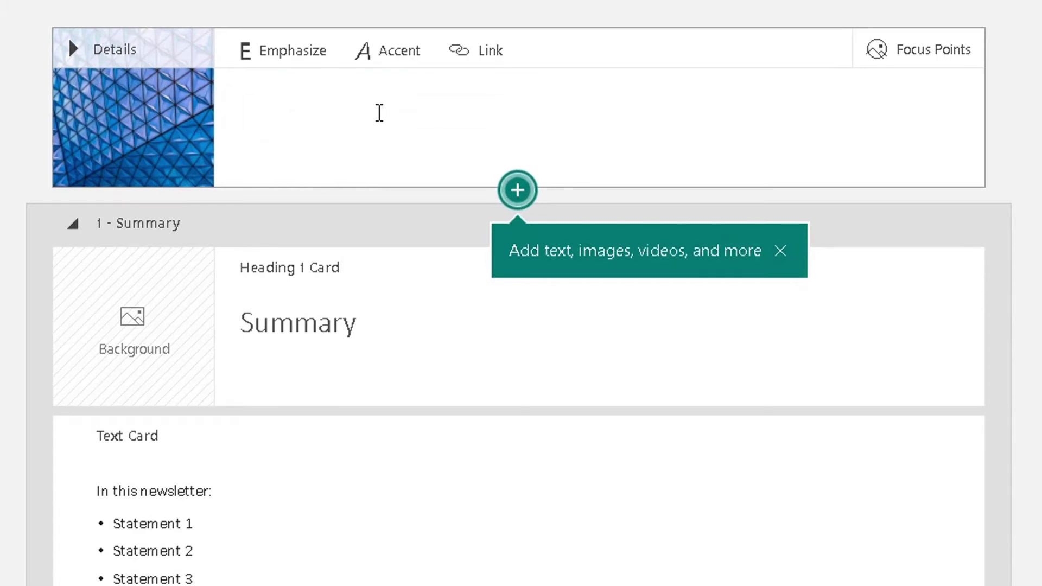
{"action": "type", "text": "RA S"}
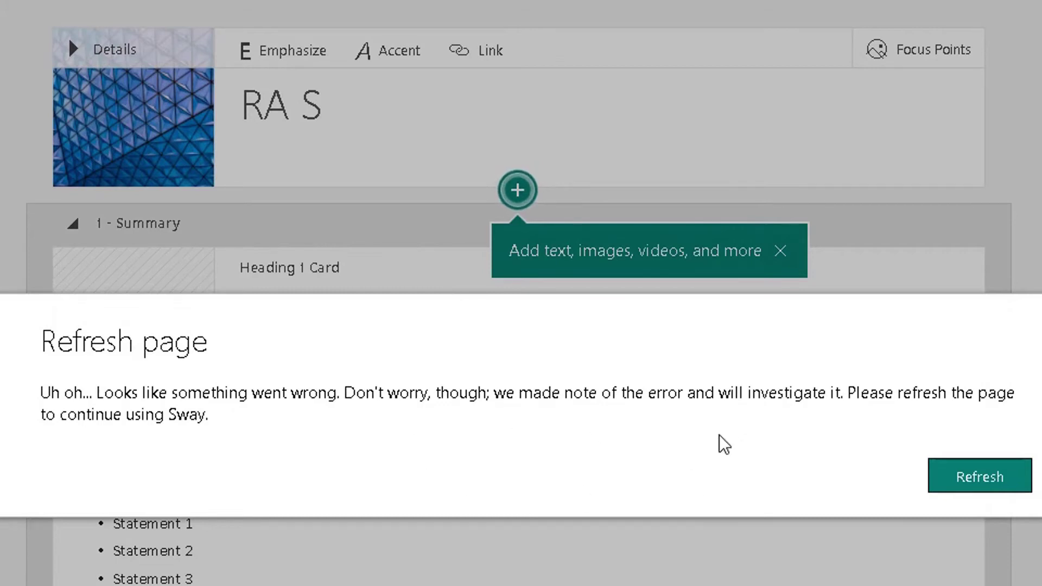
{"action": "left_click", "coordinate": [972, 483]}
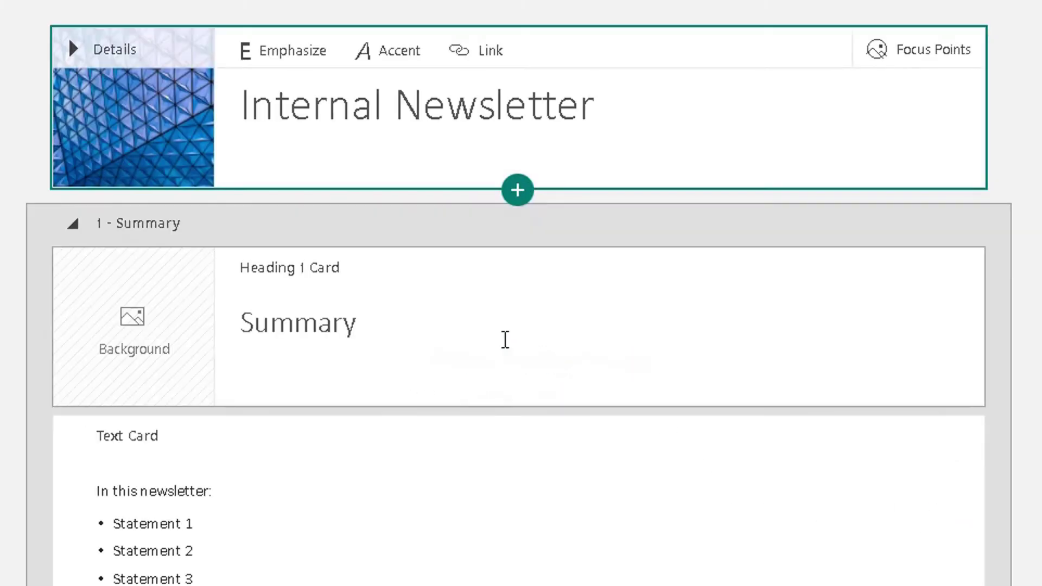
Replace the Internal Newsletter title with "RA SOLUTIONS"
{"action": "triple_click", "coordinate": [383, 129]}
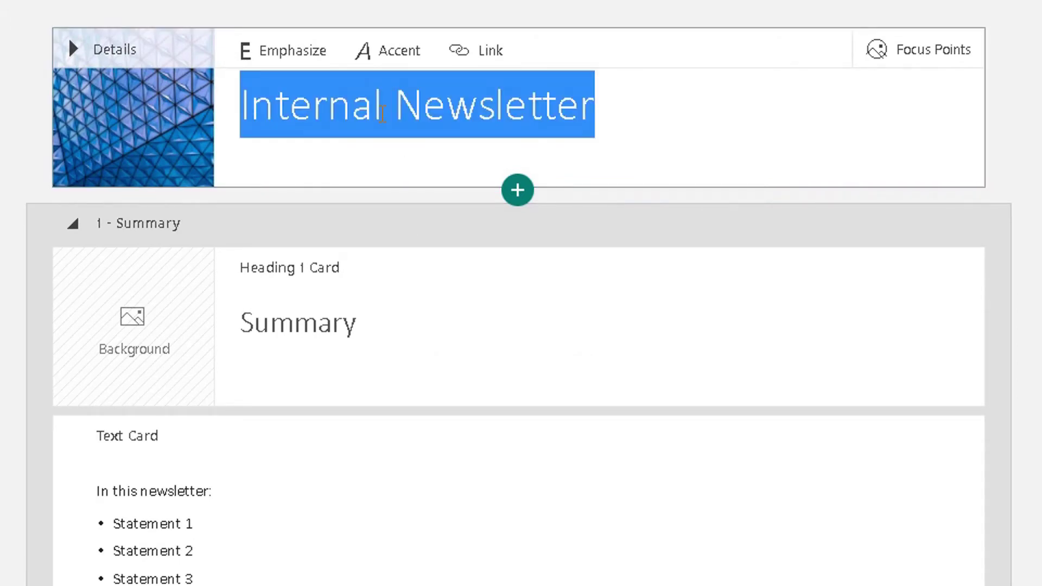
{"action": "type", "text": "RA S"}
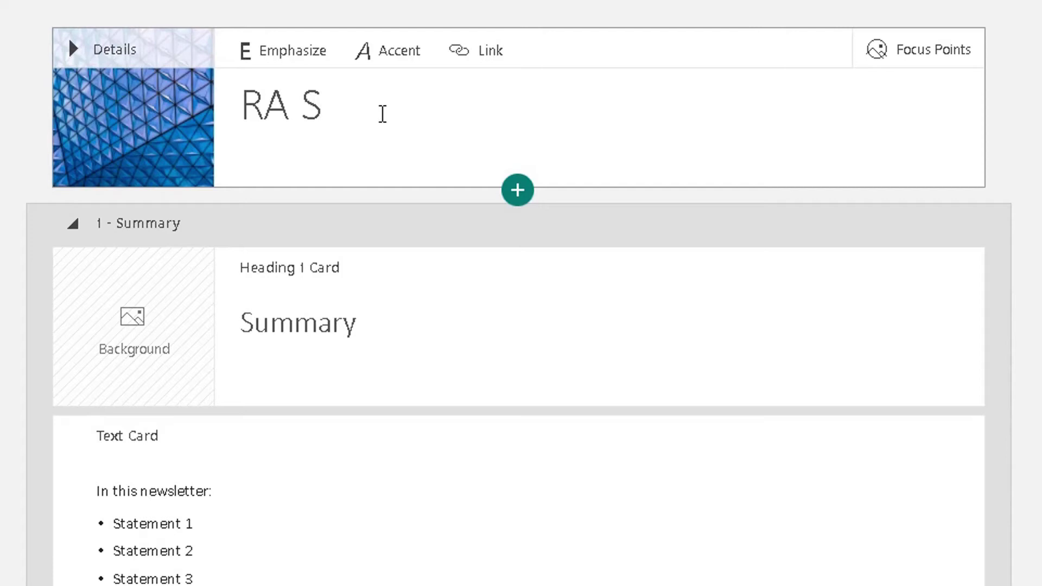
{"action": "type", "text": "OLUT"}
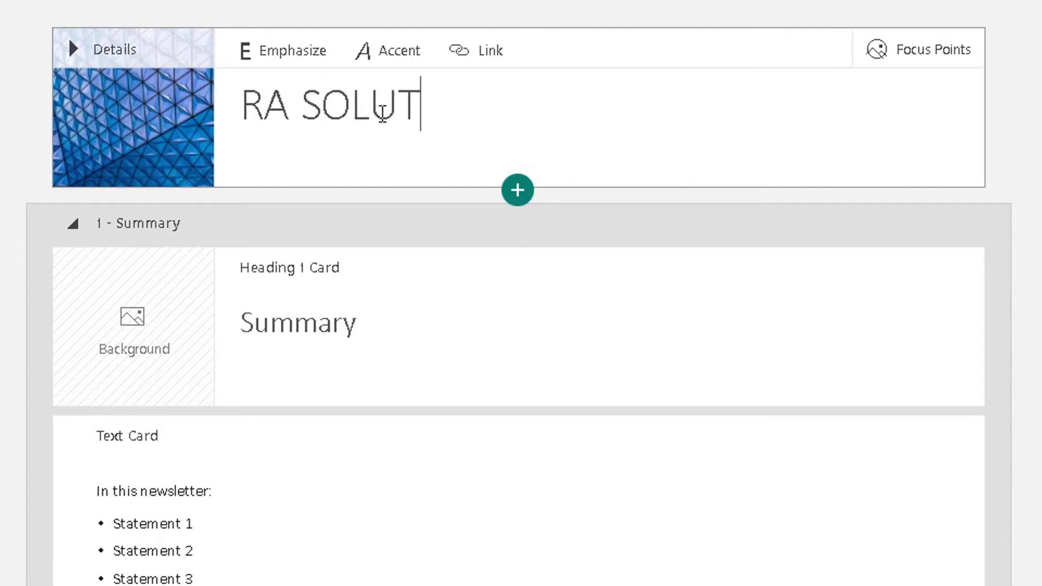
{"action": "type", "text": "IONS"}
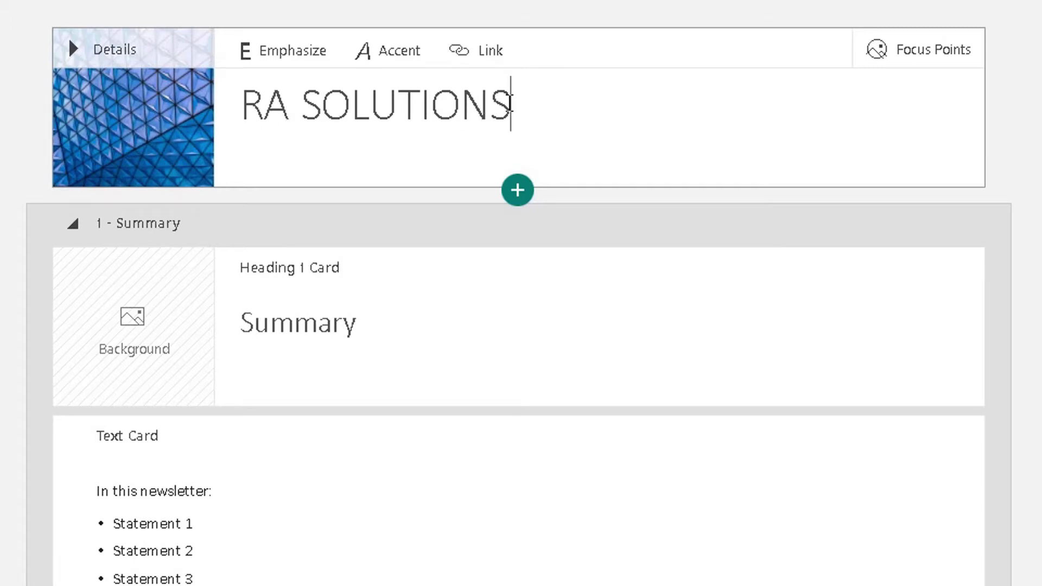
Emphasize the whole RA SOLUTIONS title and toggle the Accent formatting on and off again
{"action": "left_click_drag", "start_coordinate": [516, 103], "coordinate": [240, 92]}
{"action": "left_click", "coordinate": [265, 61]}
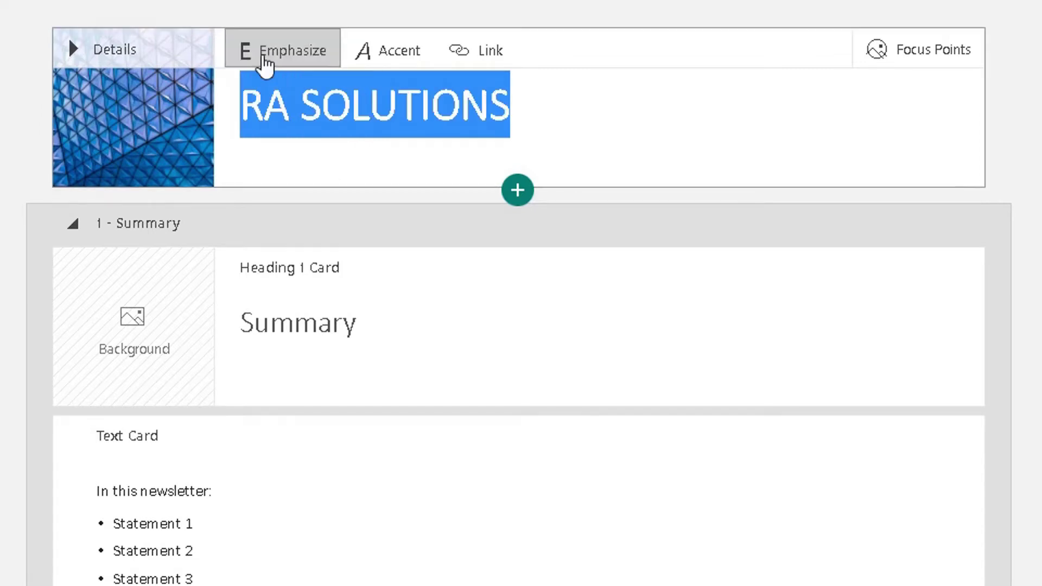
{"action": "left_click", "coordinate": [367, 56]}
{"action": "left_click", "coordinate": [370, 57]}
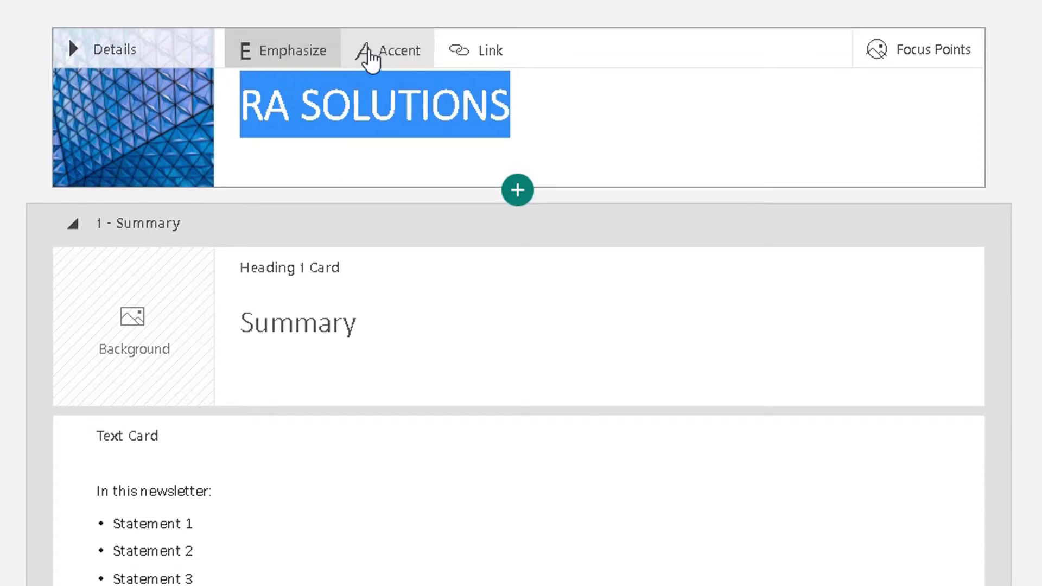
Open and cancel the link settings for the RA SOLUTIONS title, and delete the heading's background image
{"action": "left_click", "coordinate": [458, 54]}
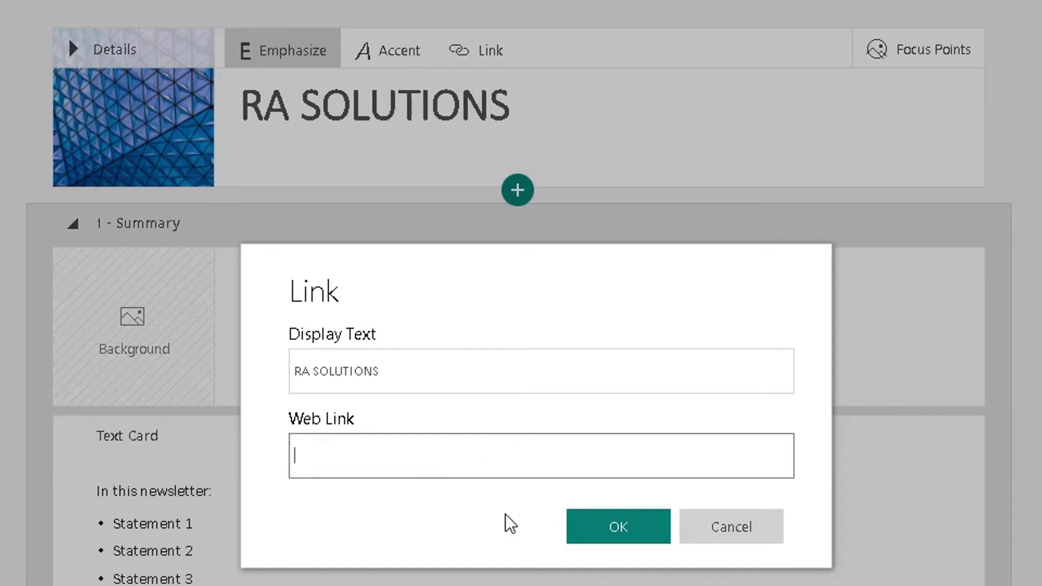
{"action": "left_click", "coordinate": [693, 526]}
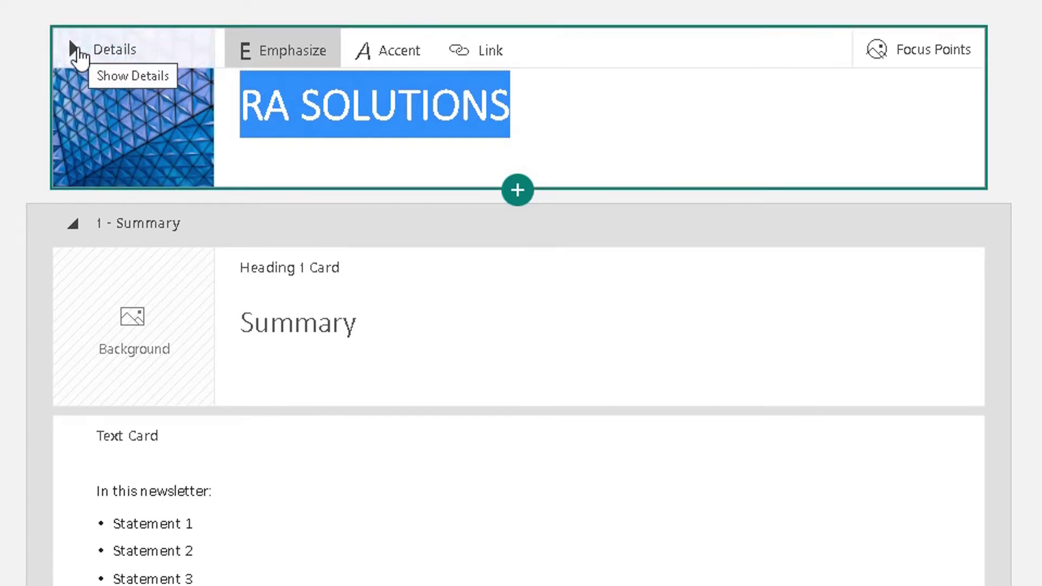
{"action": "left_click", "coordinate": [76, 52]}
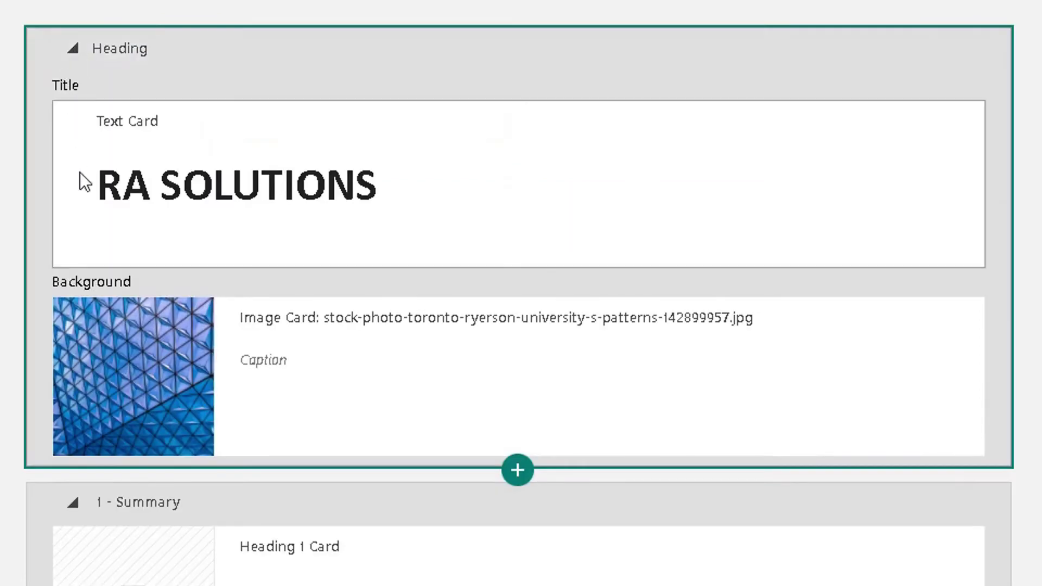
{"action": "left_click", "coordinate": [125, 337]}
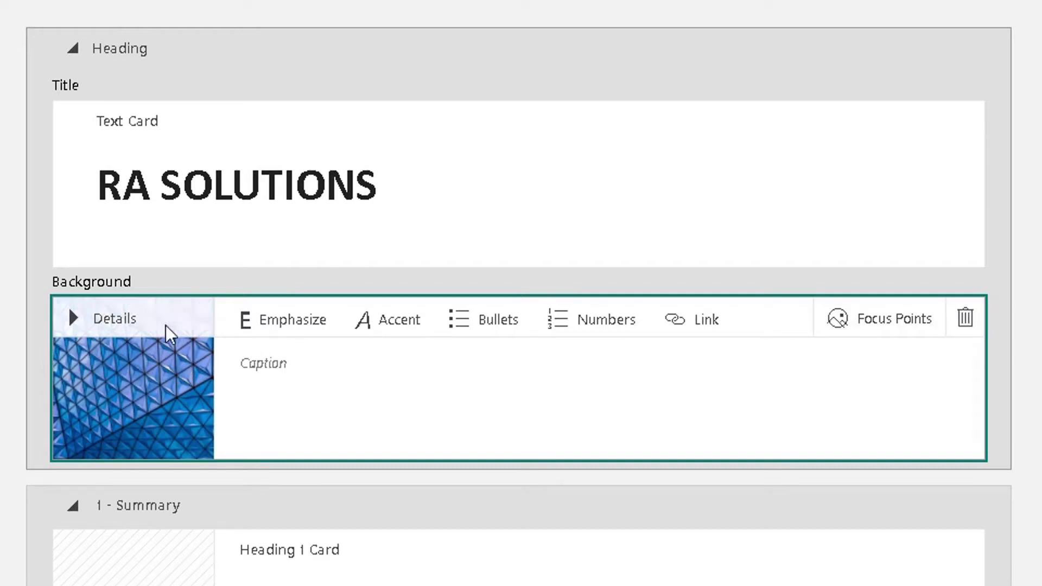
{"action": "left_click", "coordinate": [74, 321]}
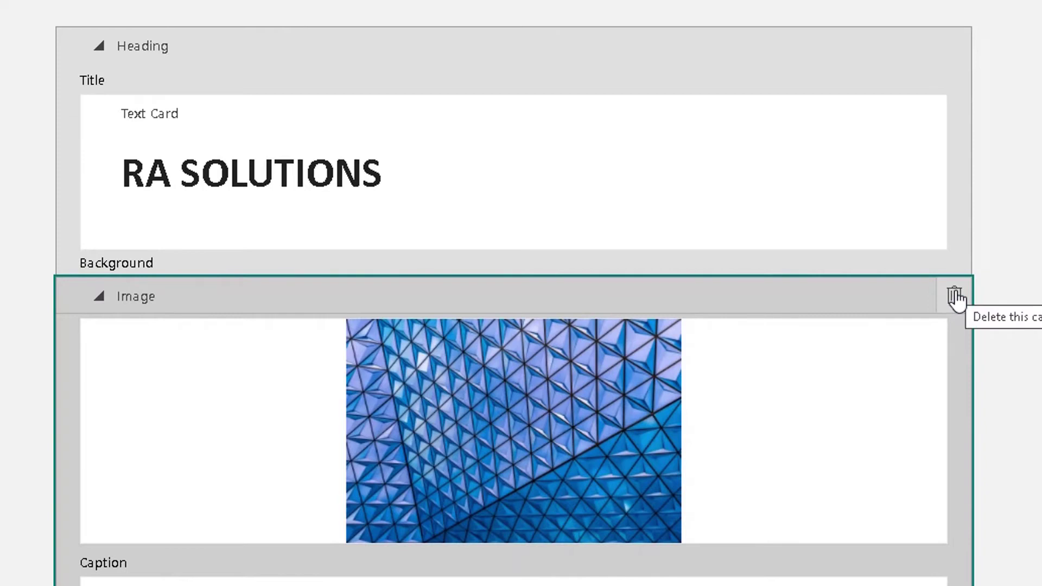
{"action": "left_click", "coordinate": [955, 297]}
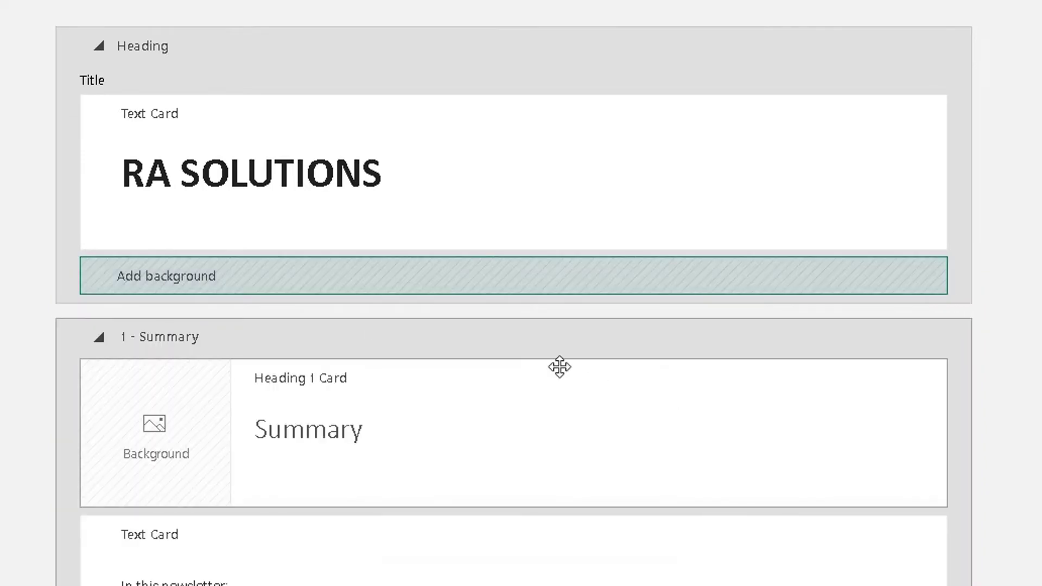
Search the suggested sources for KEYBOARD and add the 1600 x 898 purple-lit laptop keyboard image as the heading background
{"action": "left_click", "coordinate": [174, 276]}
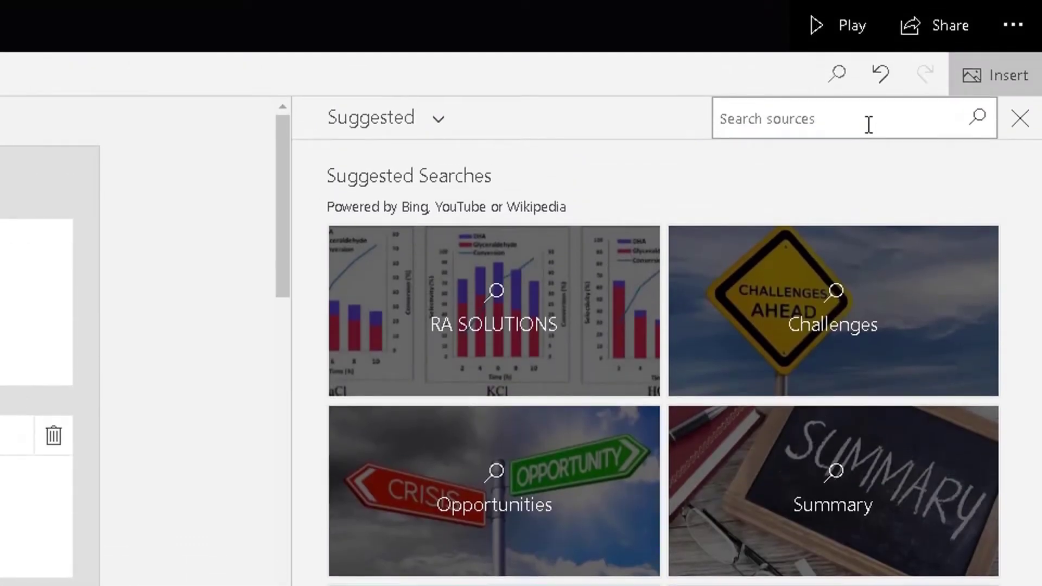
{"action": "type", "text": "KEYBOARD"}
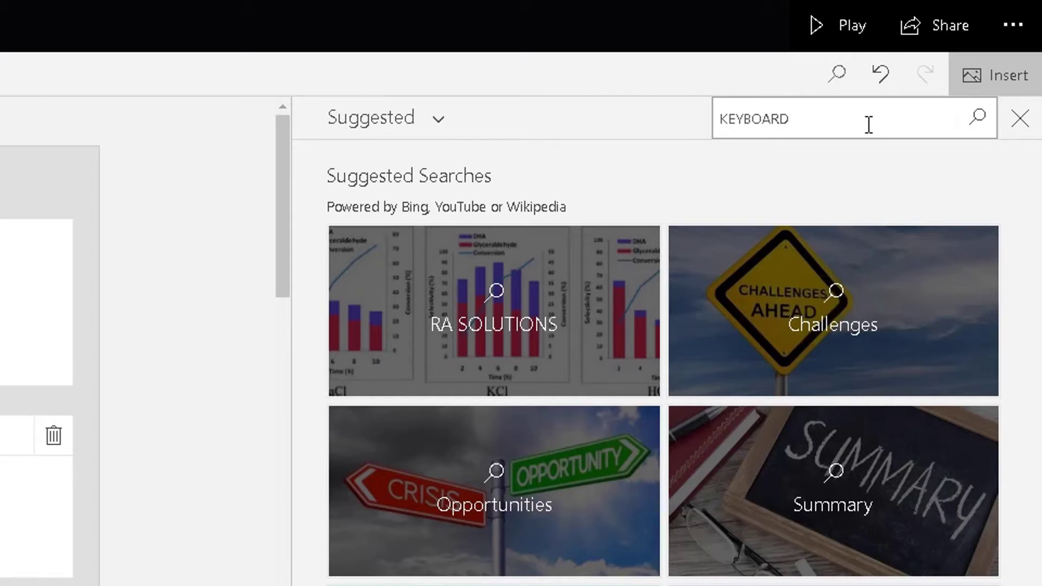
{"action": "key", "text": "Return"}
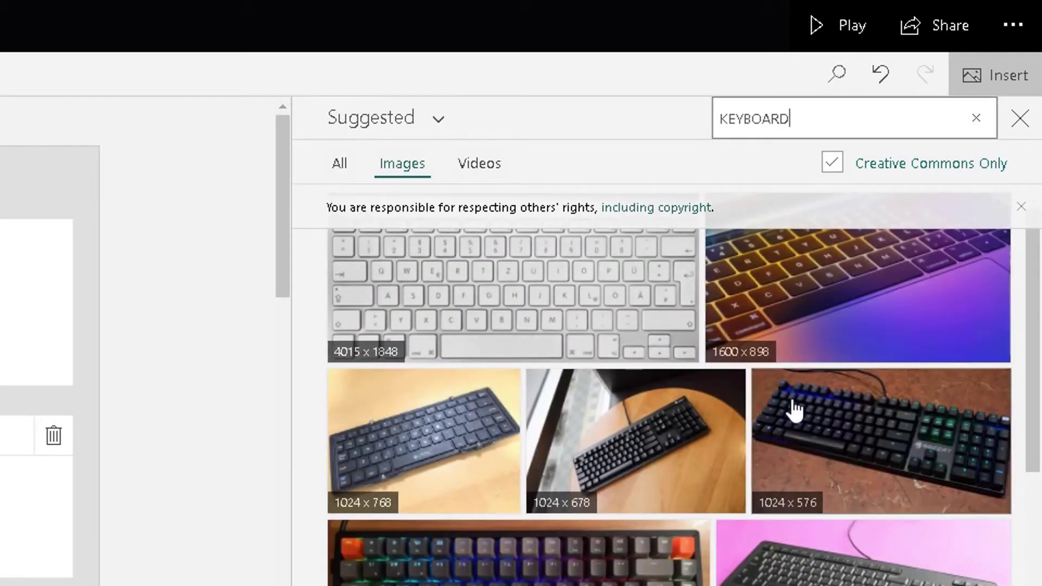
{"action": "scroll", "coordinate": [786, 425], "scroll_direction": "down", "scroll_amount": 5}
{"action": "scroll", "coordinate": [840, 408], "scroll_direction": "down", "scroll_amount": 3}
{"action": "scroll", "coordinate": [842, 395], "scroll_direction": "up", "scroll_amount": 10}
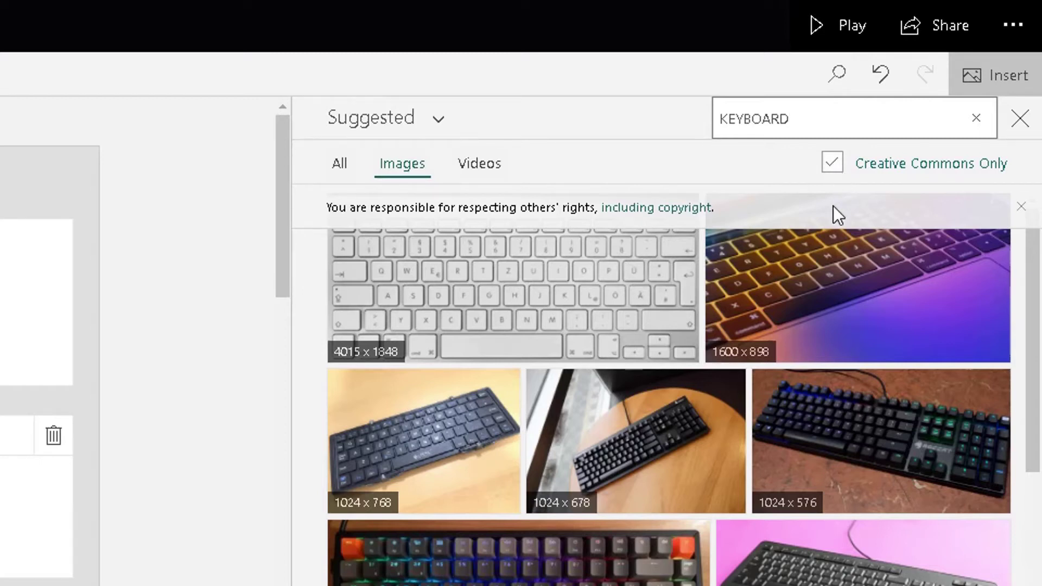
{"action": "left_click", "coordinate": [478, 178]}
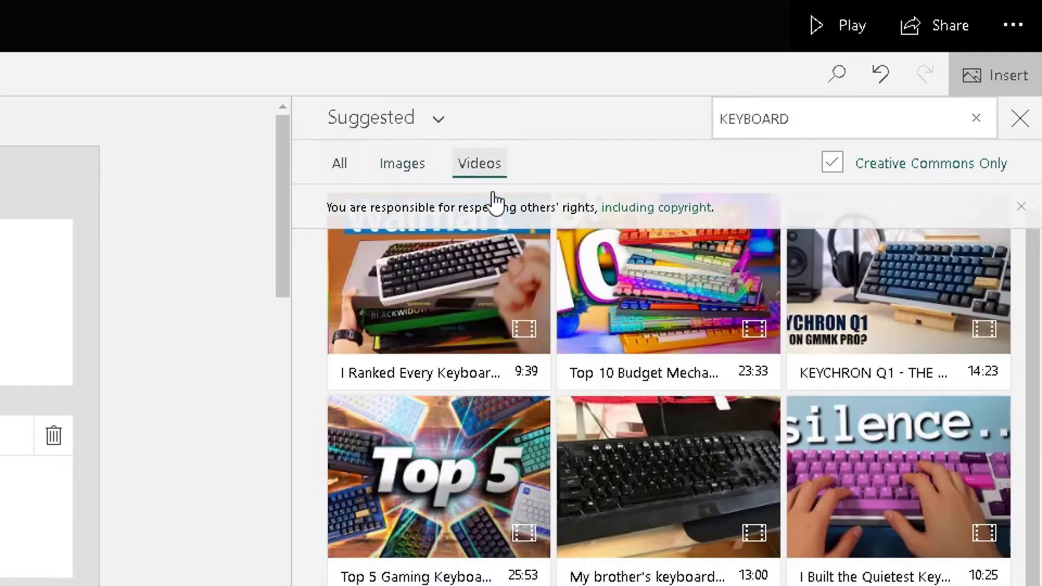
{"action": "left_click", "coordinate": [411, 169]}
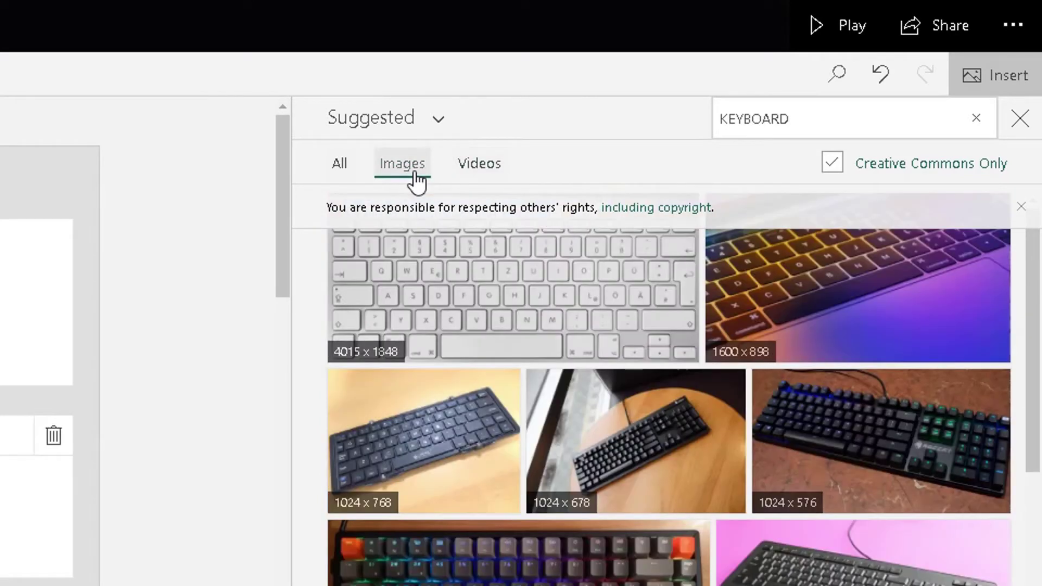
{"action": "left_click", "coordinate": [822, 308]}
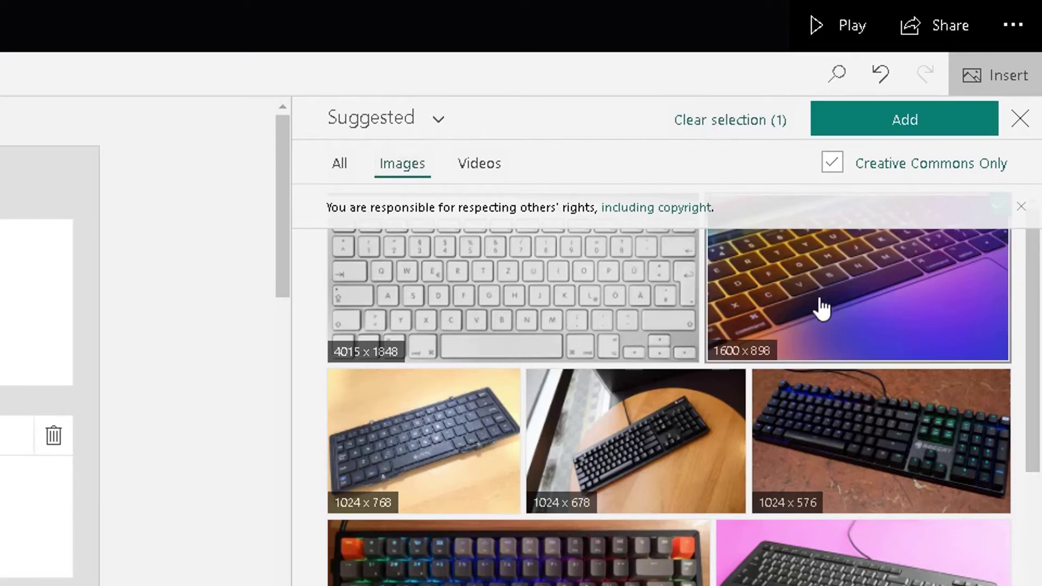
{"action": "left_click", "coordinate": [868, 135]}
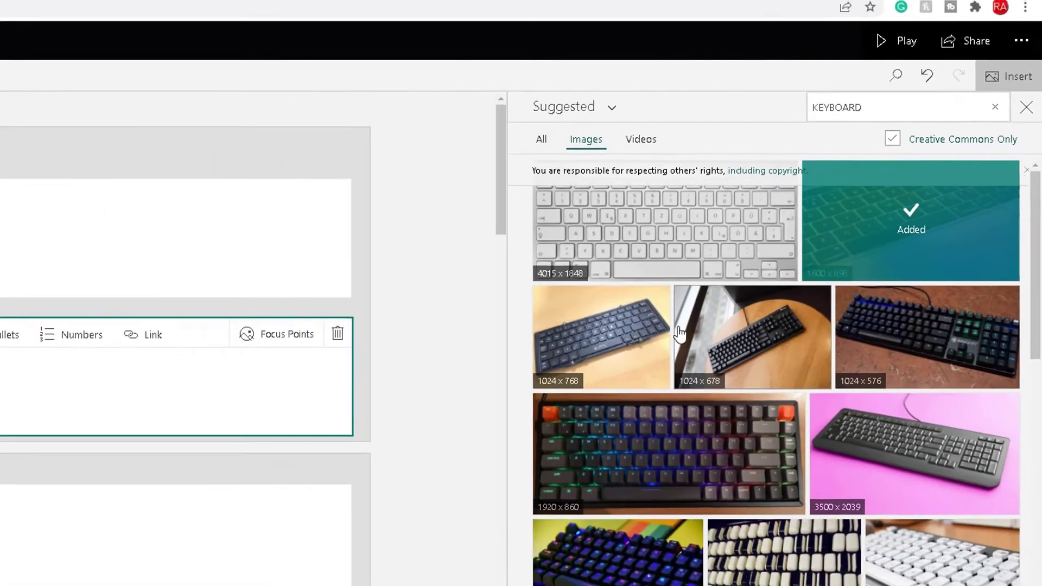
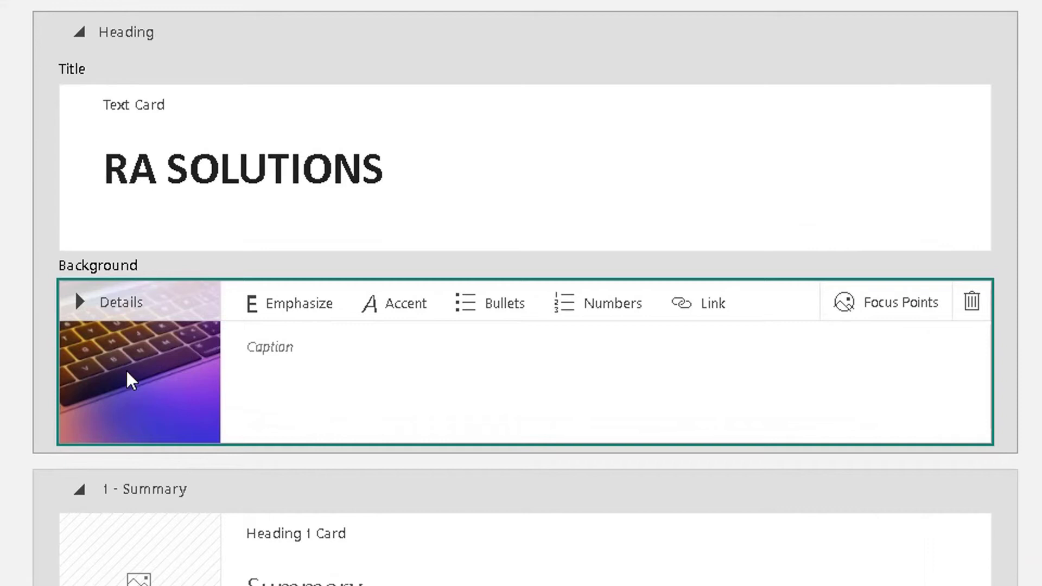
Collapse the title card's details and change the Summary heading to "THIS IS A TEST", refreshing the page partway through
{"action": "left_click_drag", "start_coordinate": [79, 301], "coordinate": [74, 40]}
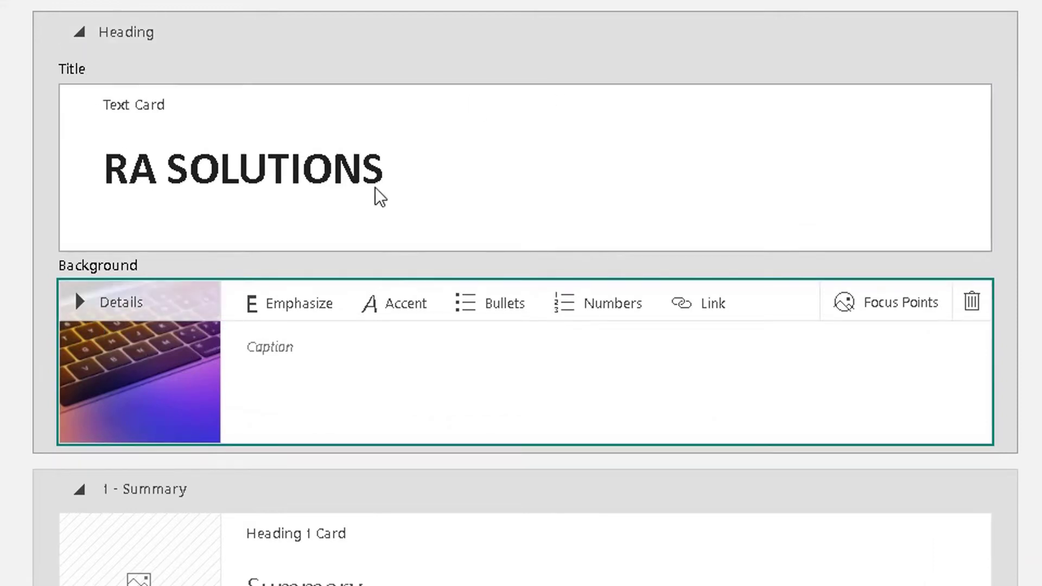
{"action": "scroll", "coordinate": [440, 359], "scroll_direction": "down", "scroll_amount": 4}
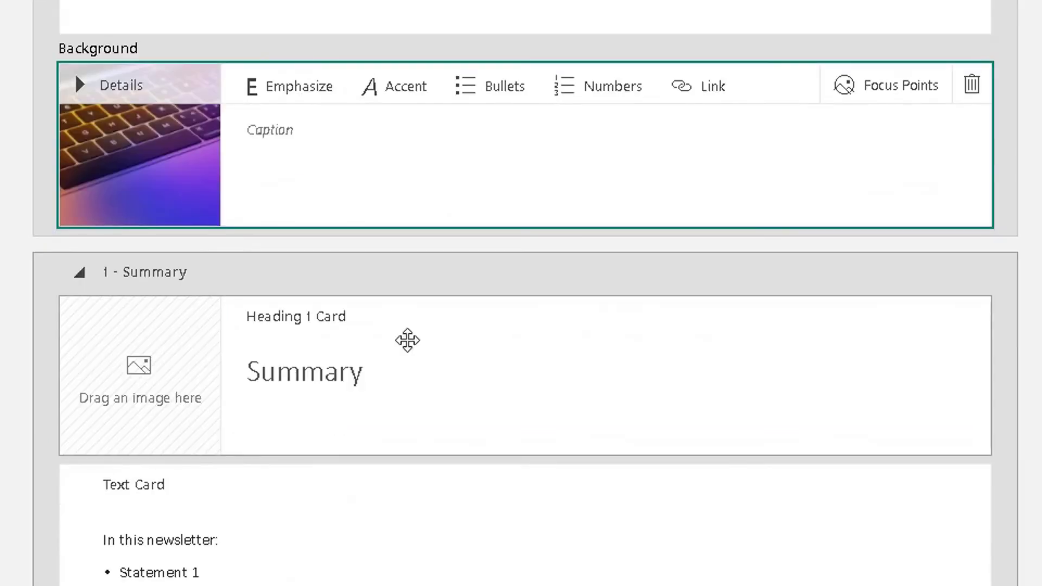
{"action": "scroll", "coordinate": [391, 339], "scroll_direction": "down", "scroll_amount": 2}
{"action": "left_click", "coordinate": [302, 273]}
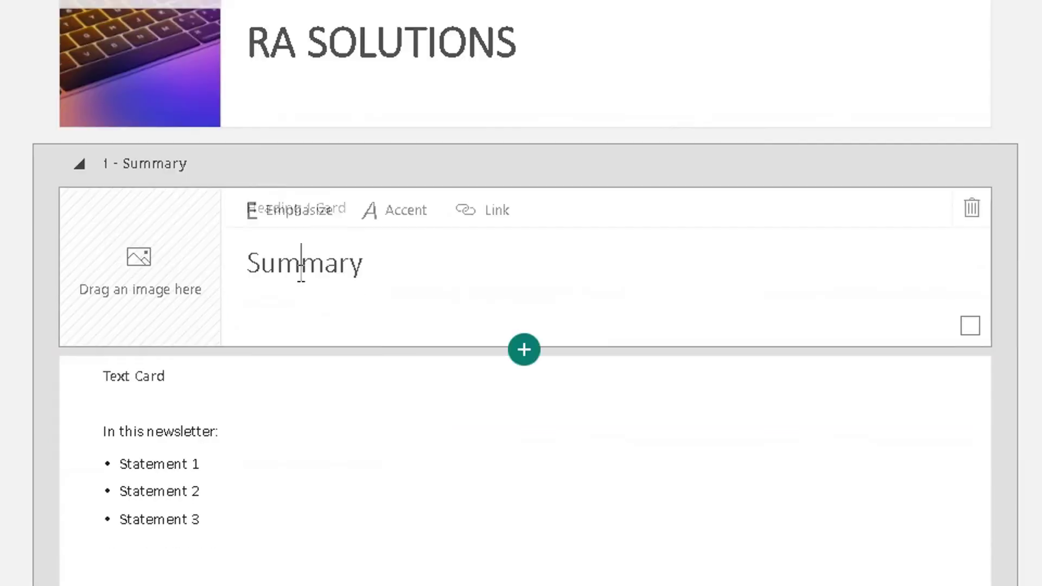
{"action": "double_click", "coordinate": [300, 273]}
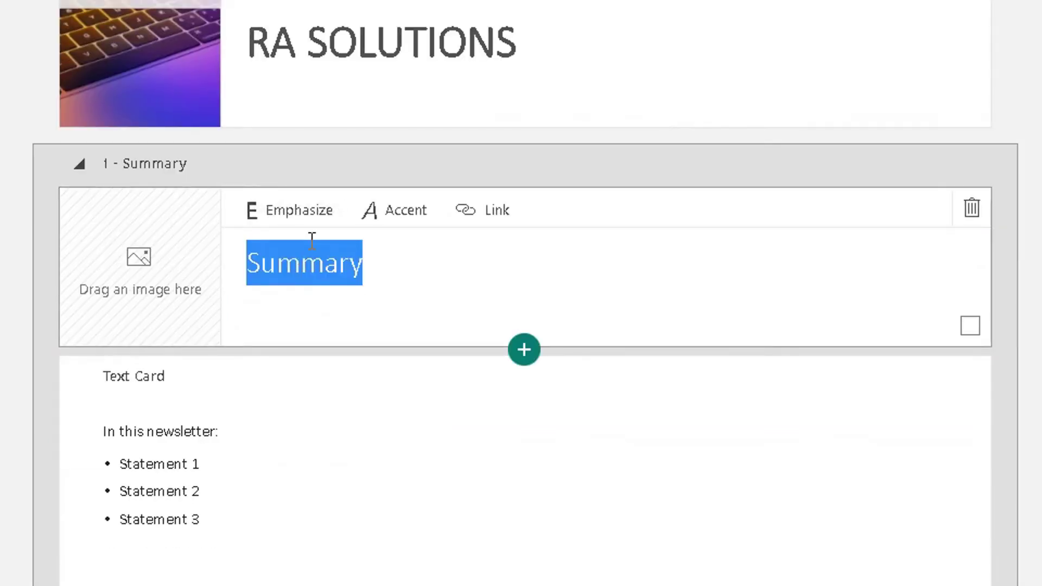
{"action": "type", "text": "THIS I"}
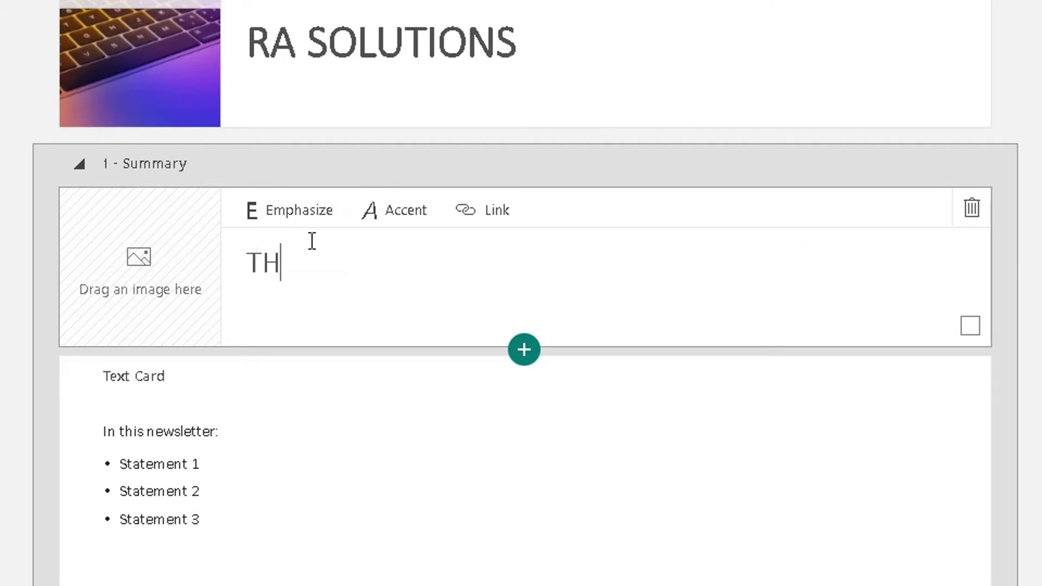
{"action": "type", "text": "S A TES"}
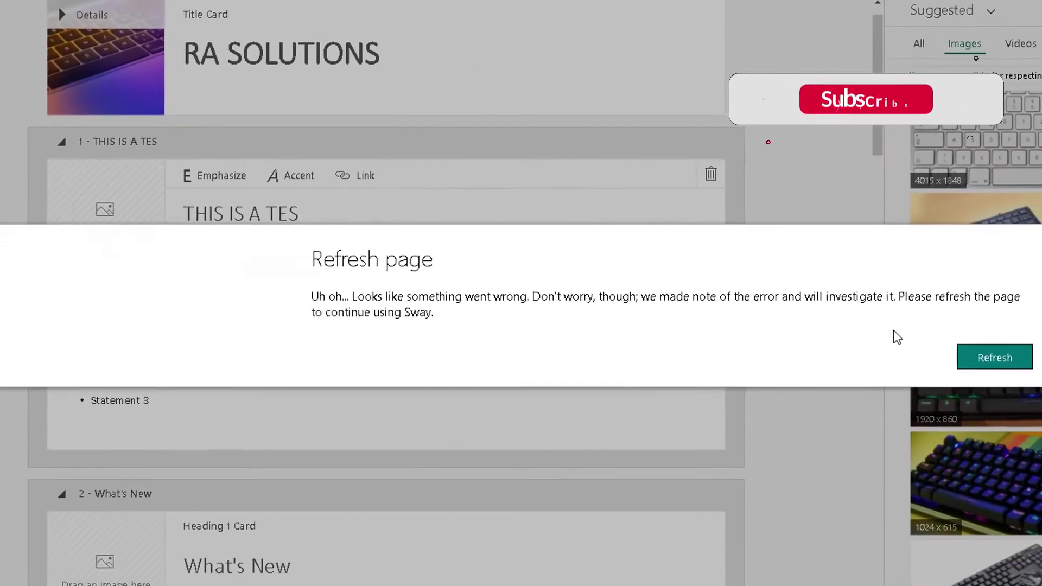
{"action": "left_click", "coordinate": [968, 355]}
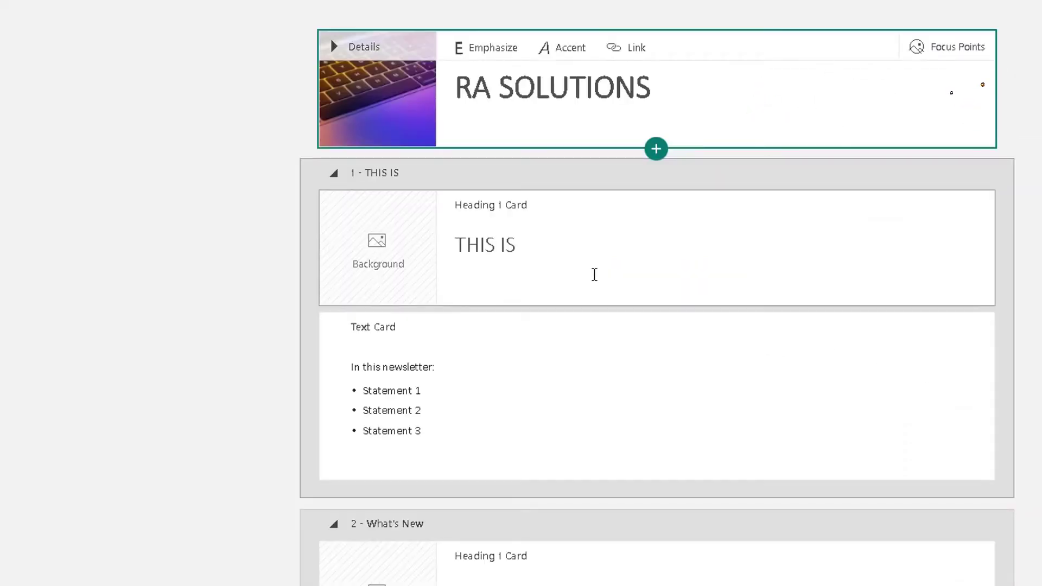
{"action": "left_click", "coordinate": [523, 245]}
{"action": "type", "text": "A TEST"}
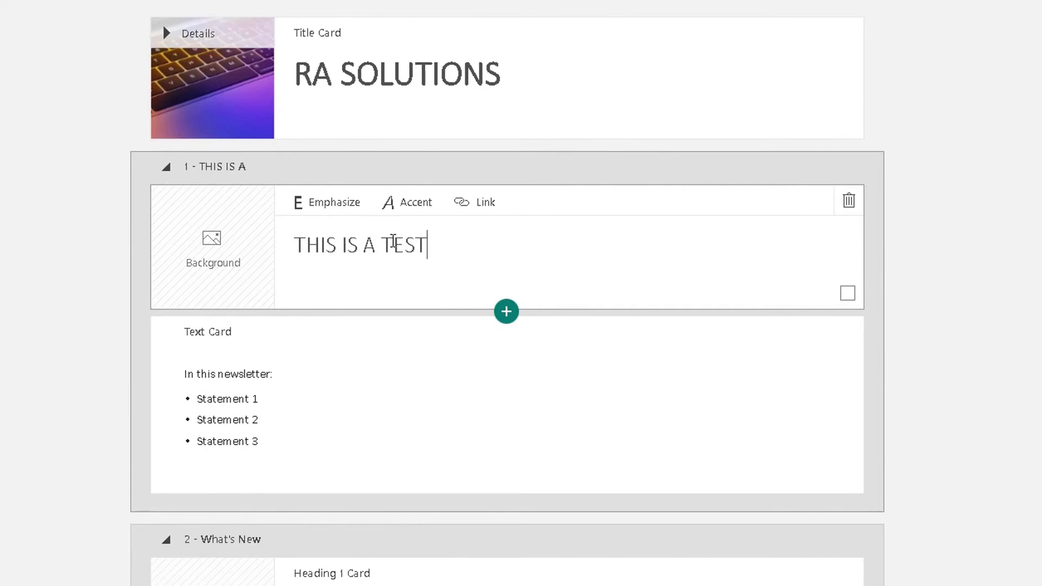
Examine the Suggested, Text, Media and Group card types available for insertion below section 1's text card, without adding one
{"action": "left_click", "coordinate": [234, 383]}
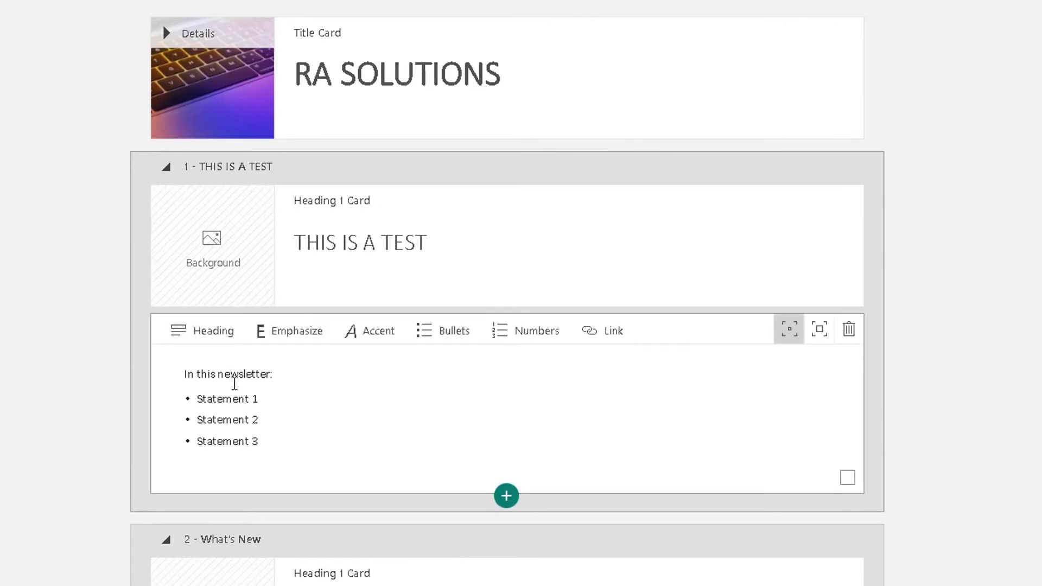
{"action": "scroll", "coordinate": [263, 386], "scroll_direction": "down", "scroll_amount": 3}
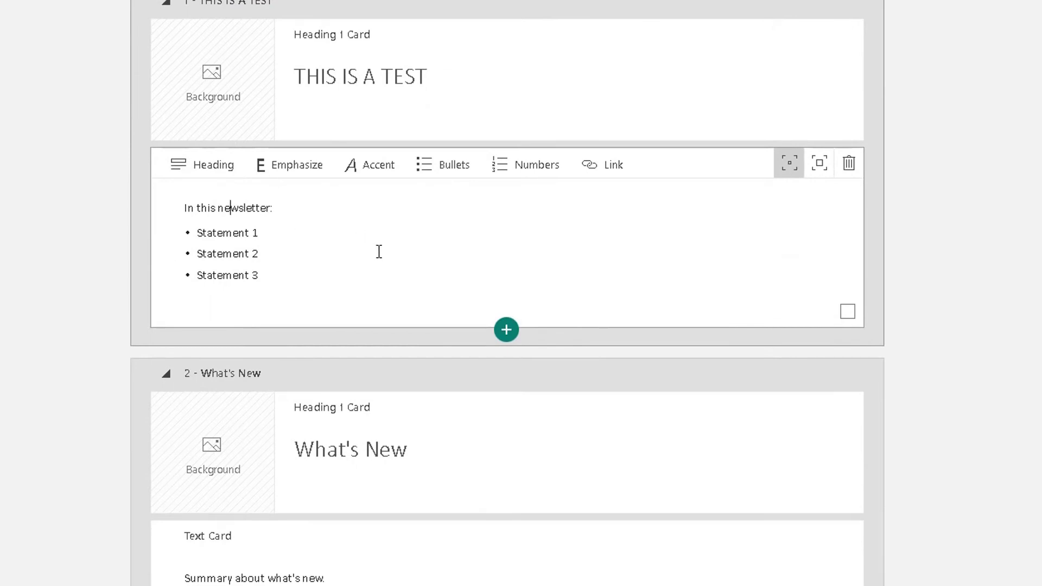
{"action": "left_click", "coordinate": [506, 332]}
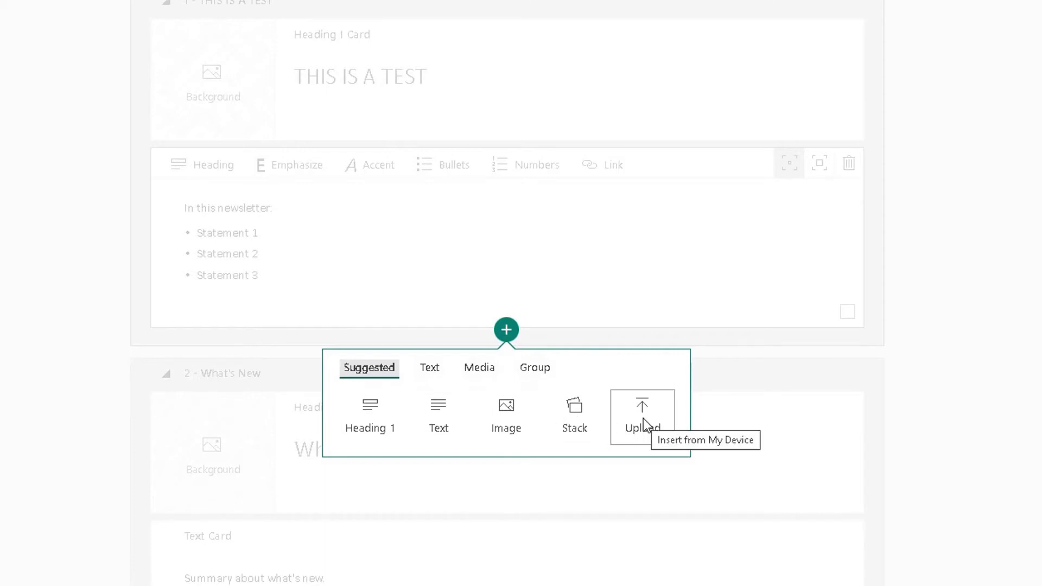
{"action": "left_click", "coordinate": [442, 377]}
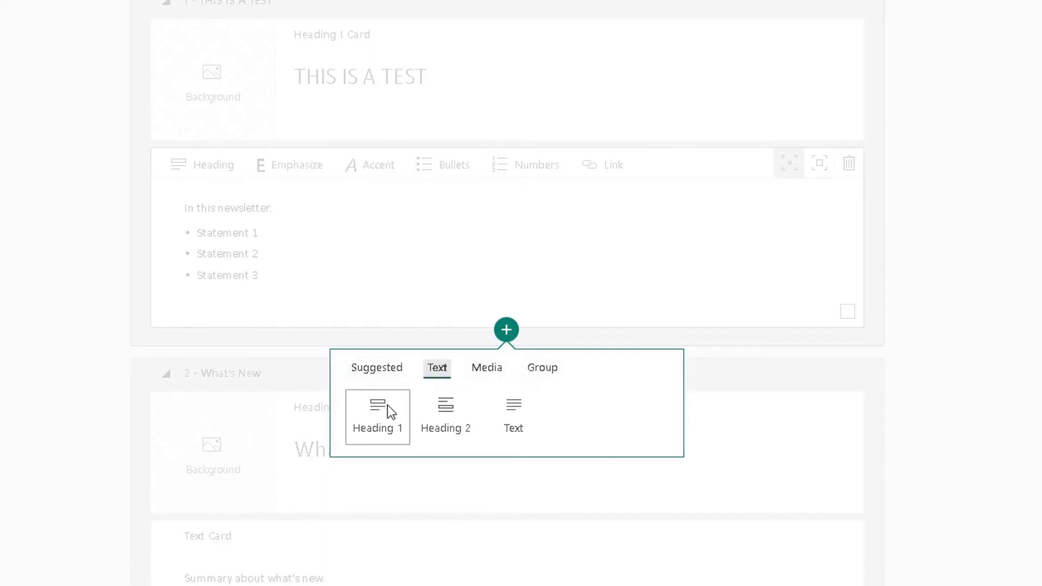
{"action": "left_click", "coordinate": [494, 374]}
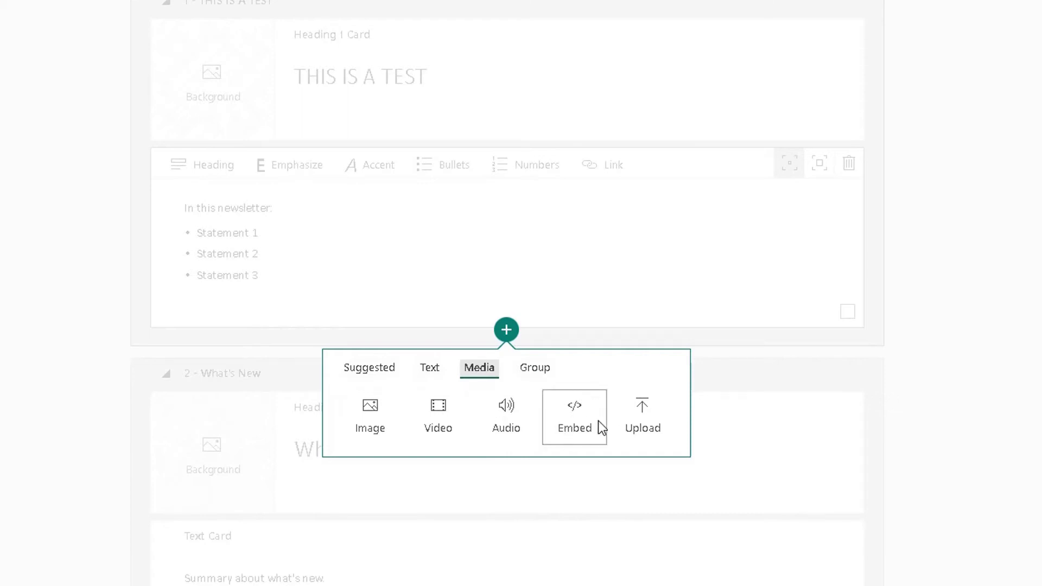
{"action": "left_click", "coordinate": [547, 374]}
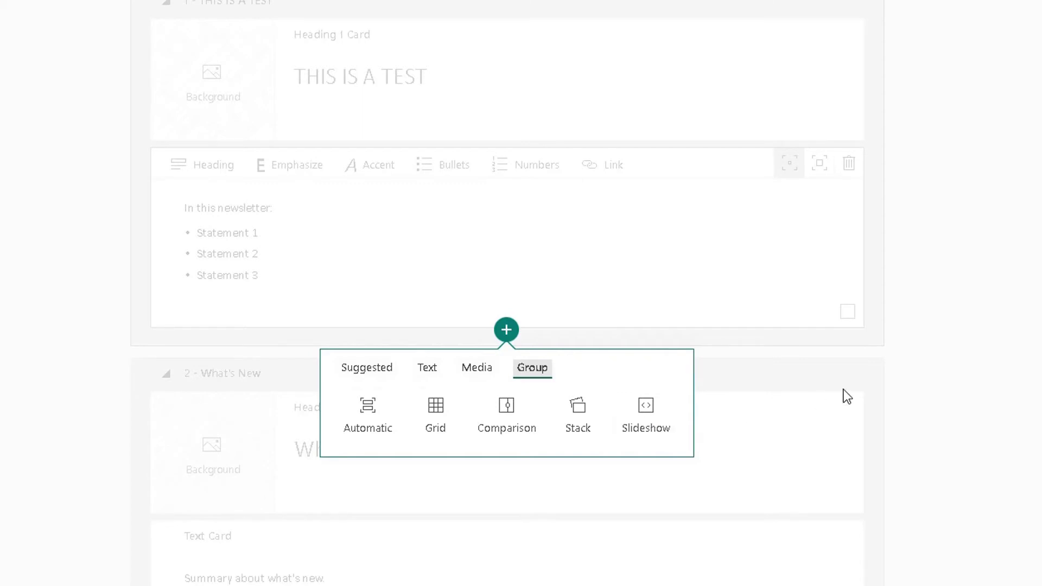
{"action": "left_click", "coordinate": [904, 382]}
Examine the iframe code in the What's New section's Embed Card and switch to YouTube's Embed Video code for the PDF to Excel video
{"action": "scroll", "coordinate": [500, 326], "scroll_direction": "down", "scroll_amount": 9}
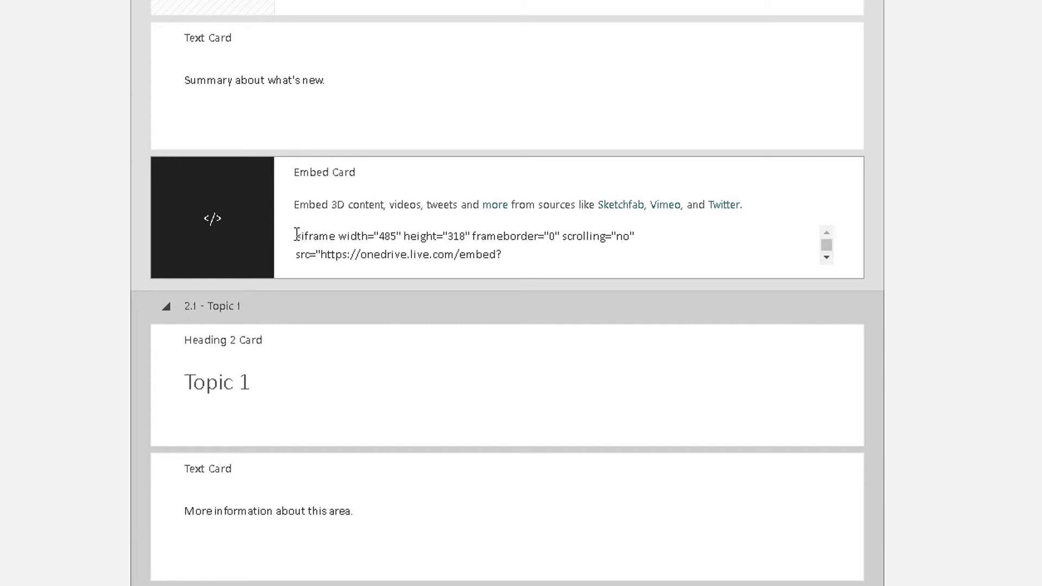
{"action": "left_click_drag", "start_coordinate": [296, 234], "coordinate": [433, 203]}
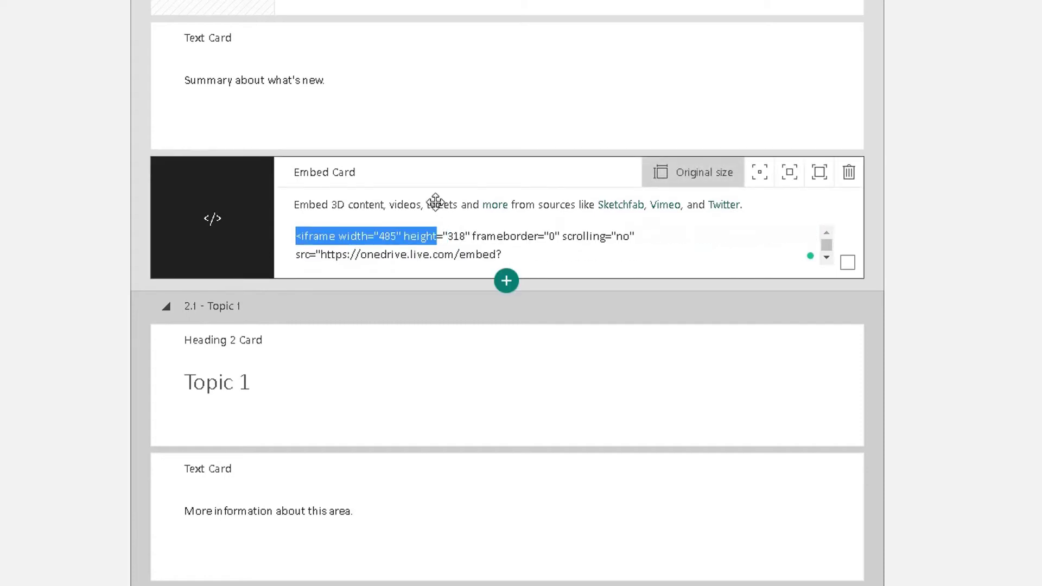
{"action": "left_click", "coordinate": [423, 206]}
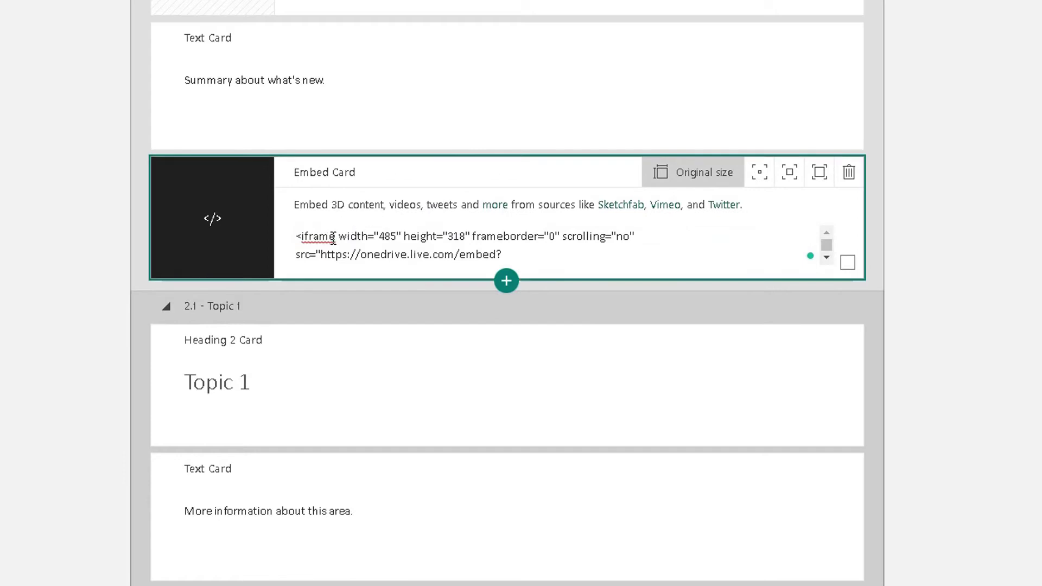
{"action": "left_click_drag", "start_coordinate": [329, 236], "coordinate": [309, 236]}
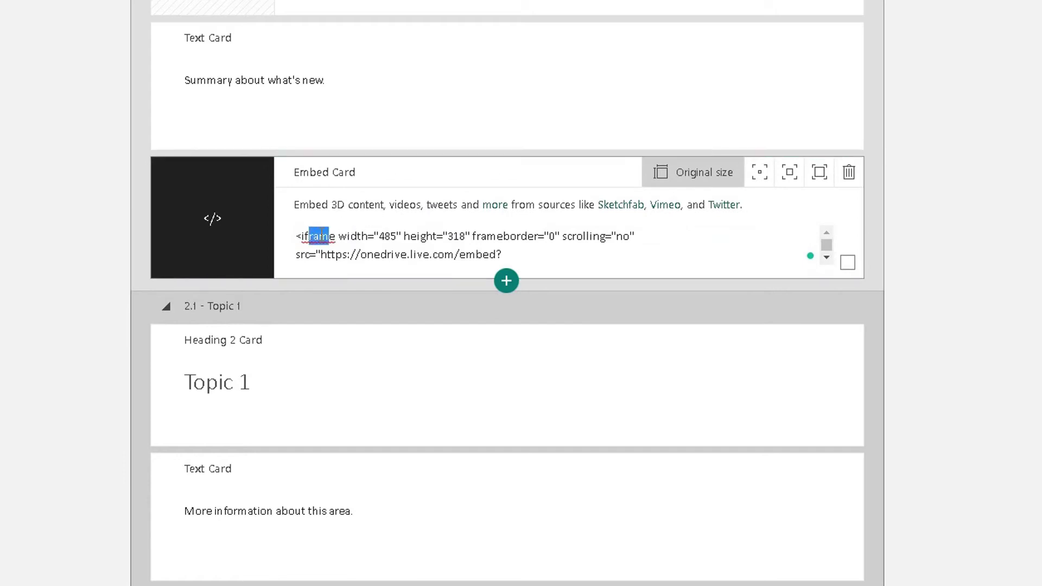
{"action": "left_click", "coordinate": [319, 236]}
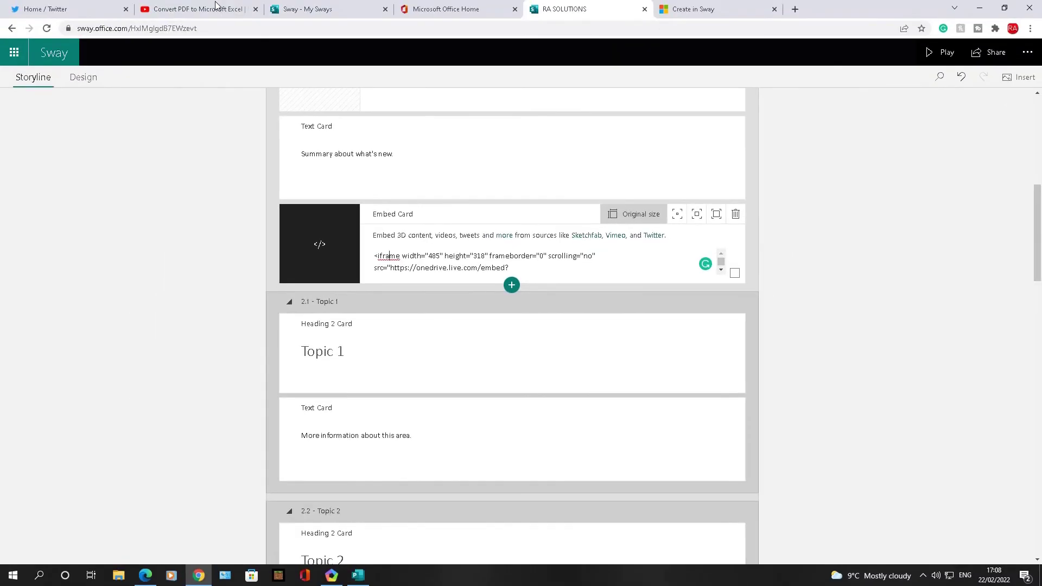
{"action": "left_click", "coordinate": [216, 8]}
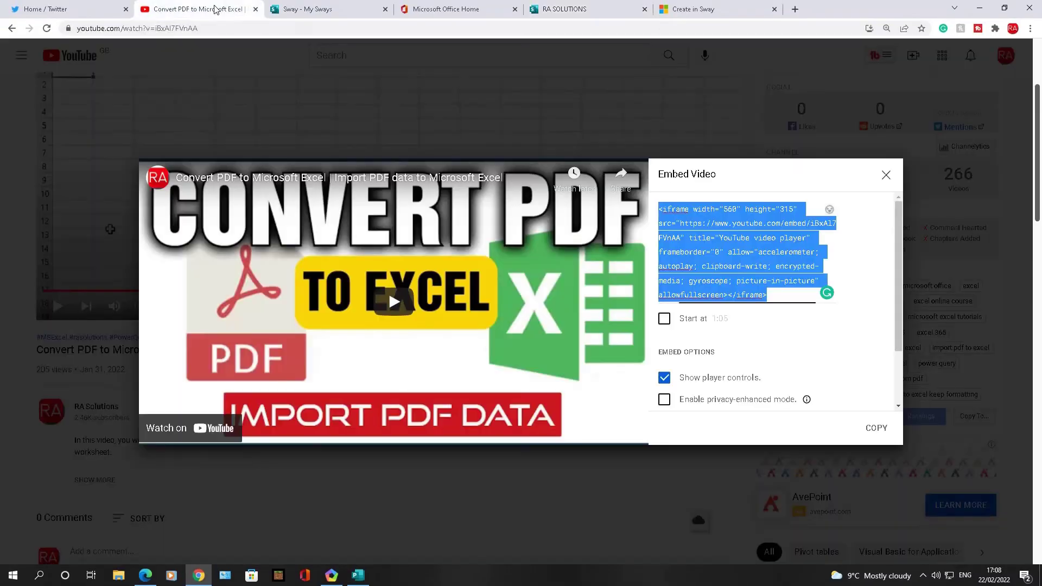
Reopen the embed option from the PDF to Excel video's sharing choices and copy the full iframe code
{"action": "left_click", "coordinate": [886, 176]}
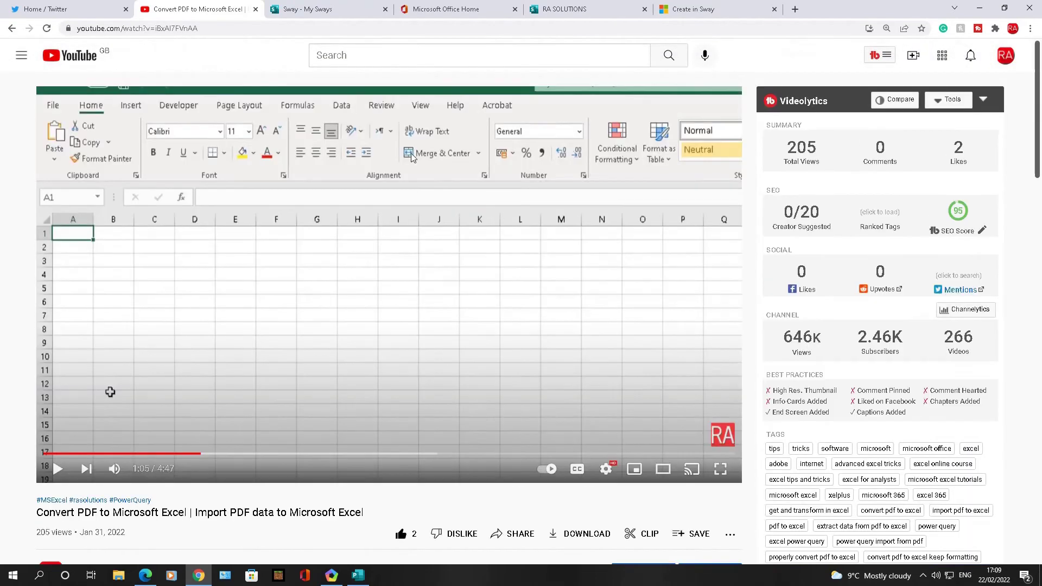
{"action": "left_click", "coordinate": [154, 30]}
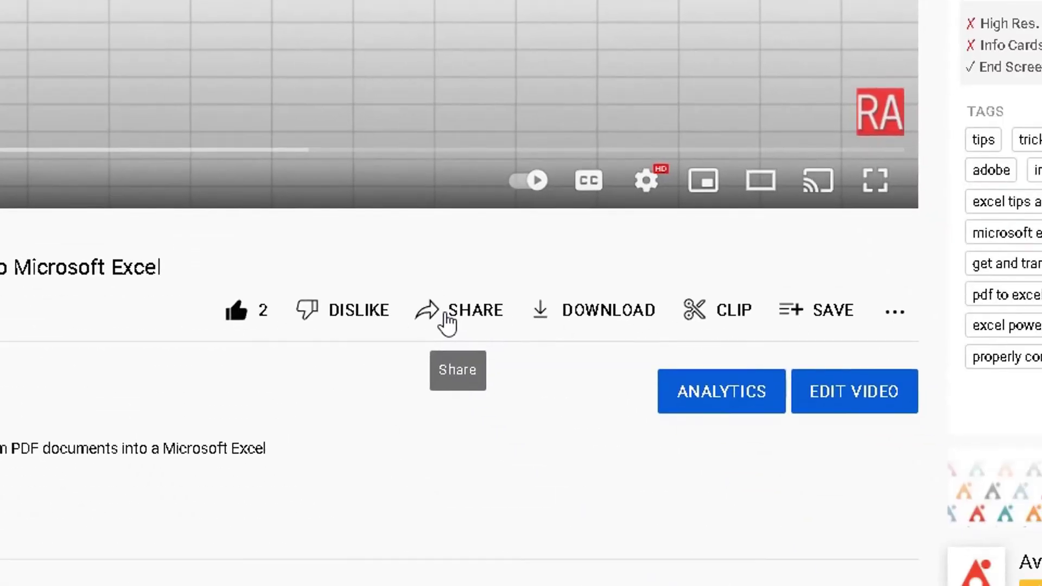
{"action": "left_click", "coordinate": [447, 323]}
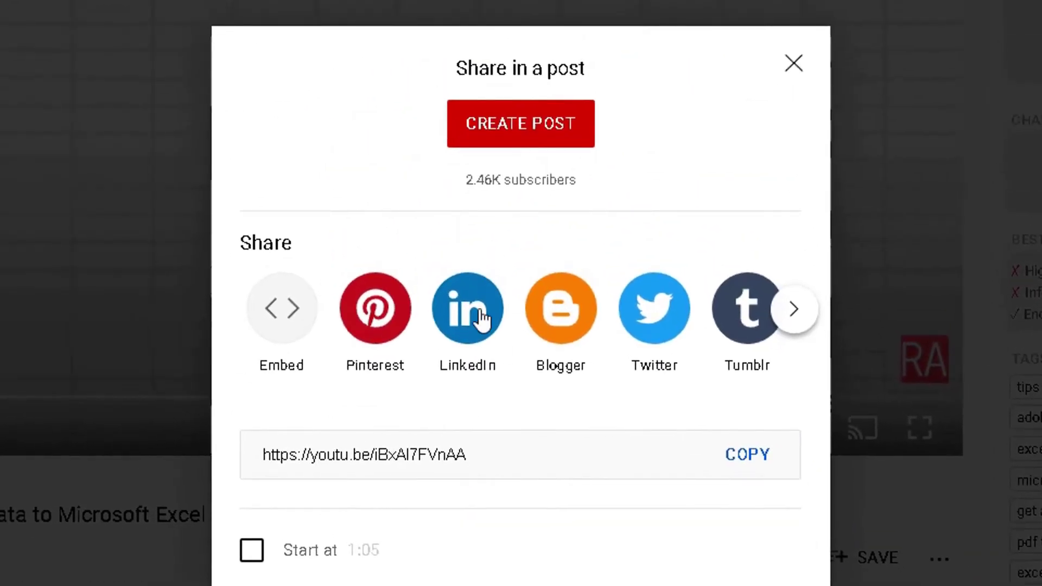
{"action": "left_click", "coordinate": [290, 317]}
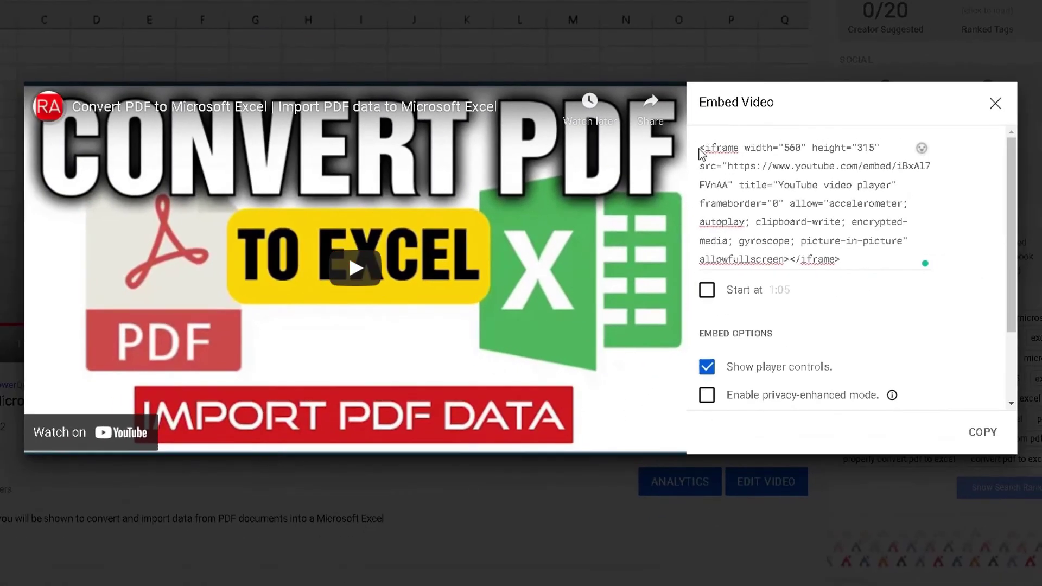
{"action": "left_click_drag", "start_coordinate": [700, 149], "coordinate": [842, 256]}
{"action": "right_click", "coordinate": [830, 254]}
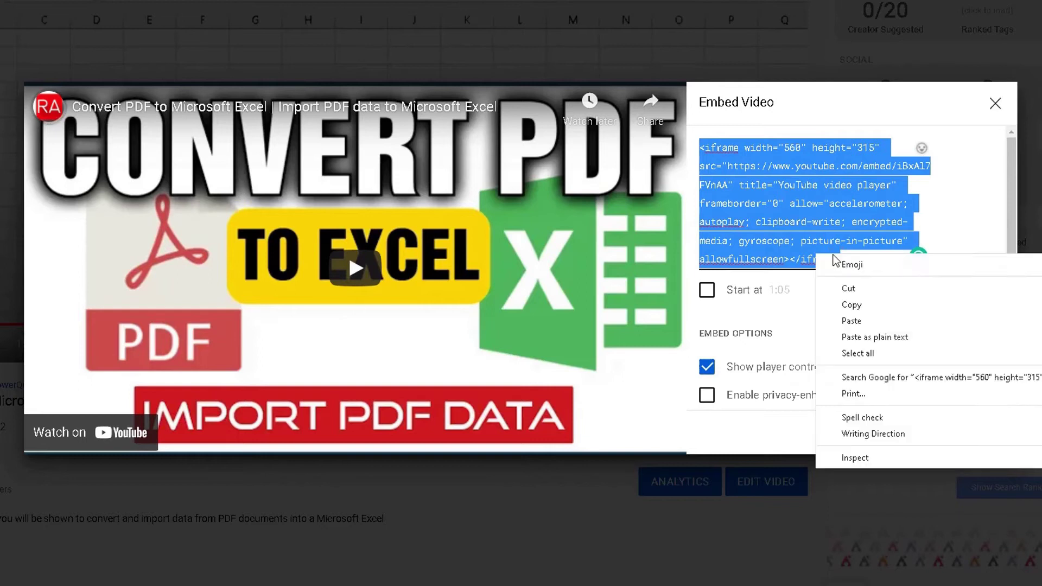
{"action": "left_click", "coordinate": [848, 306]}
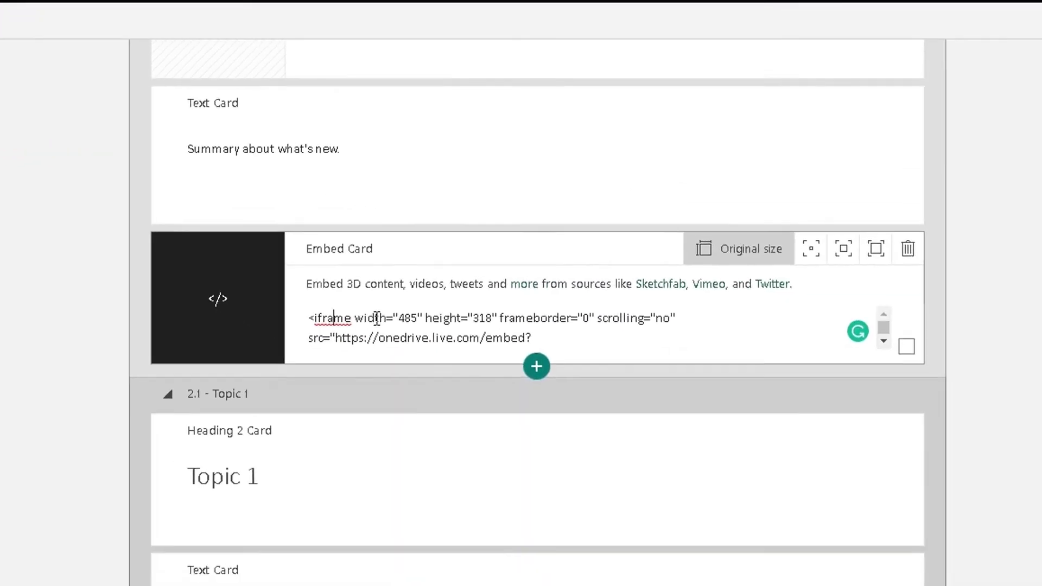
Switch back to the Sway storyline and replace the What's New Embed Card's code with the copied YouTube iframe code
{"action": "key", "text": "ctrl+a"}
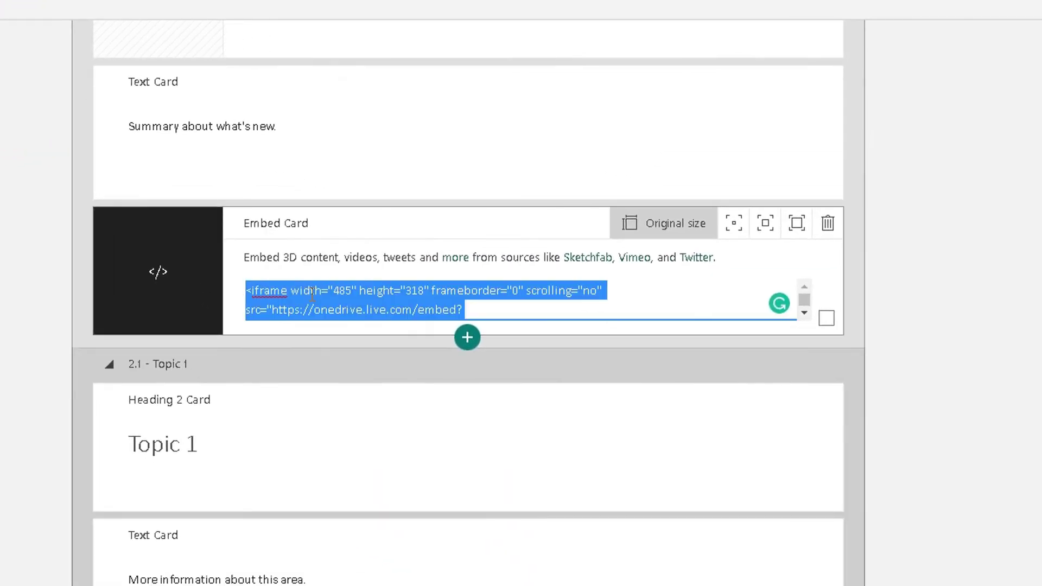
{"action": "right_click", "coordinate": [312, 295]}
{"action": "left_click", "coordinate": [342, 377]}
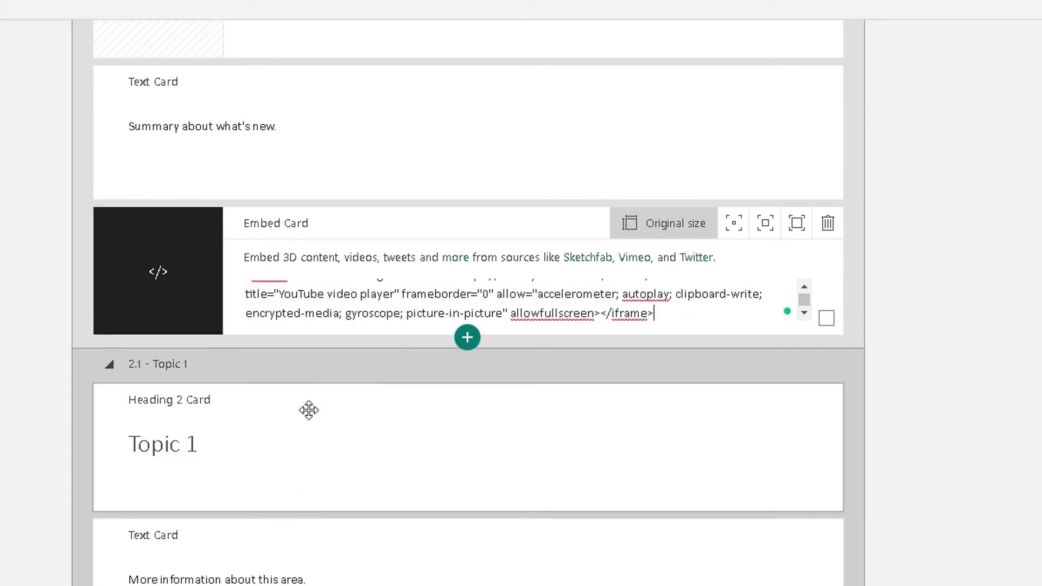
Collapse and re-expand the Topic 1 subsection, and select its text card's sentence to review the formatting options
{"action": "scroll", "coordinate": [307, 410], "scroll_direction": "down", "scroll_amount": 5}
{"action": "scroll", "coordinate": [228, 282], "scroll_direction": "up", "scroll_amount": 2}
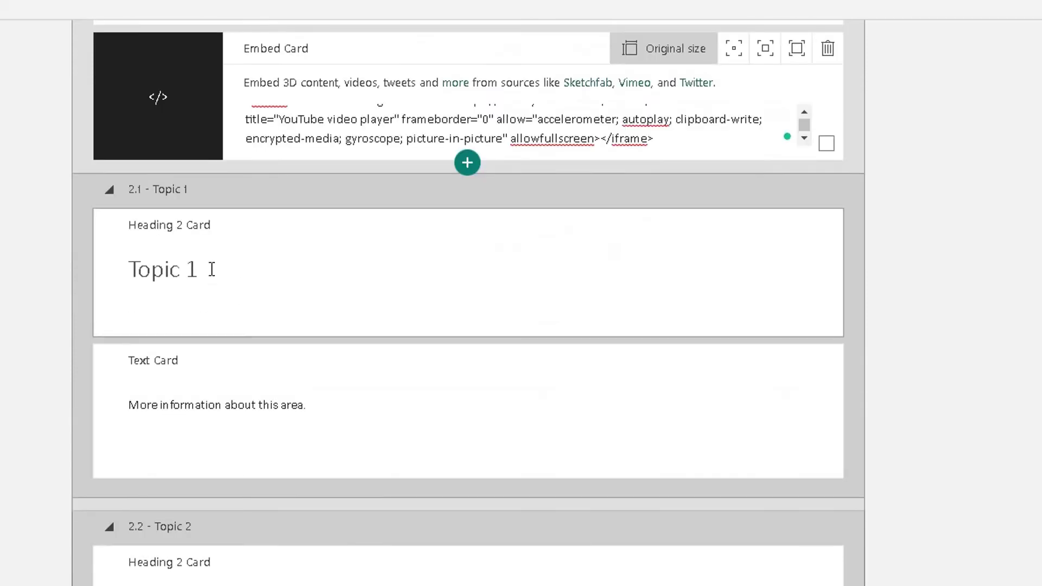
{"action": "scroll", "coordinate": [185, 353], "scroll_direction": "down", "scroll_amount": 2}
{"action": "scroll", "coordinate": [156, 200], "scroll_direction": "up", "scroll_amount": 3}
{"action": "left_click", "coordinate": [110, 280]}
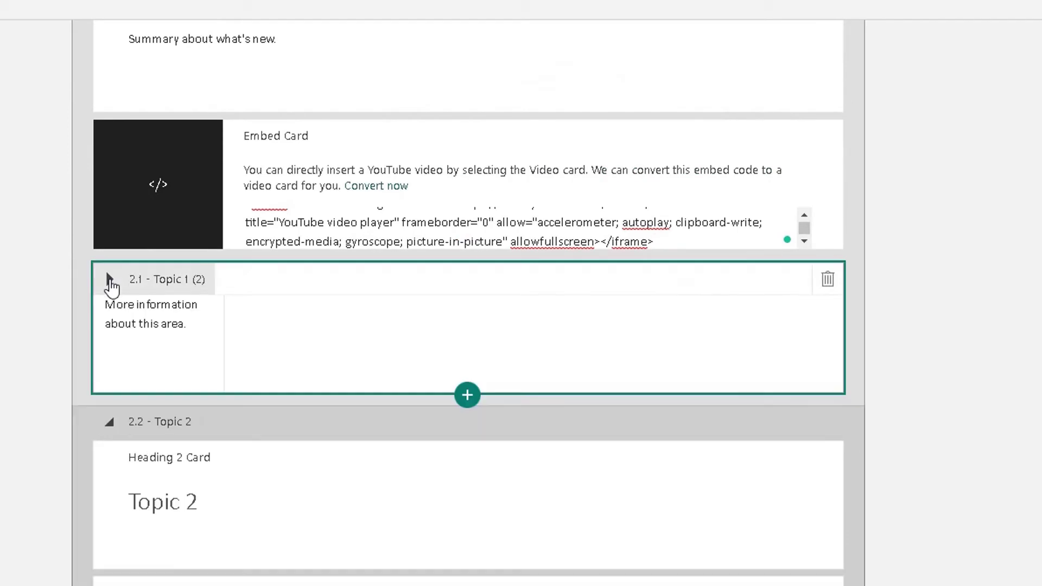
{"action": "left_click", "coordinate": [111, 281]}
{"action": "scroll", "coordinate": [125, 391], "scroll_direction": "down", "scroll_amount": 3}
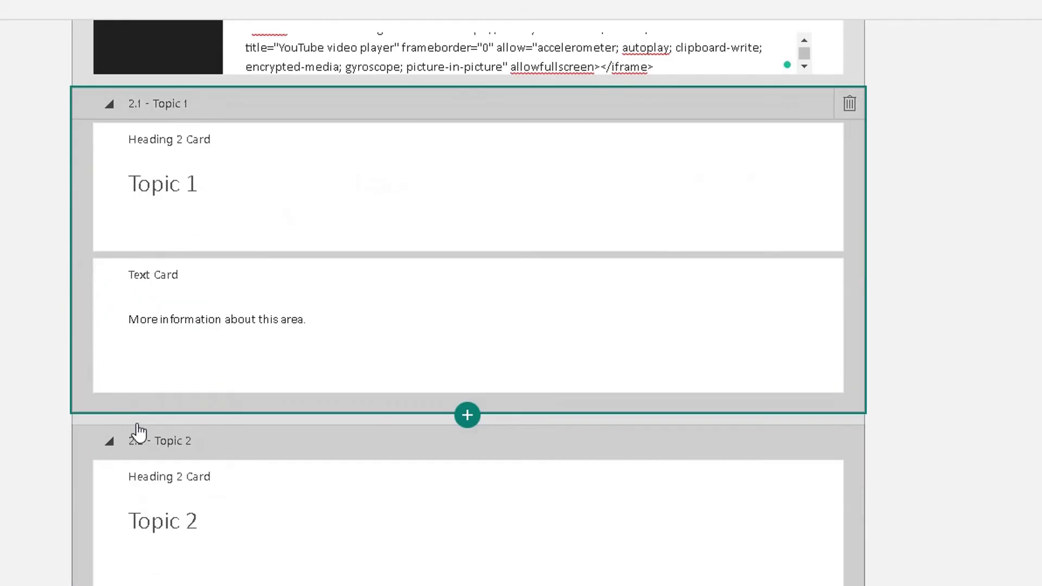
{"action": "left_click", "coordinate": [185, 322]}
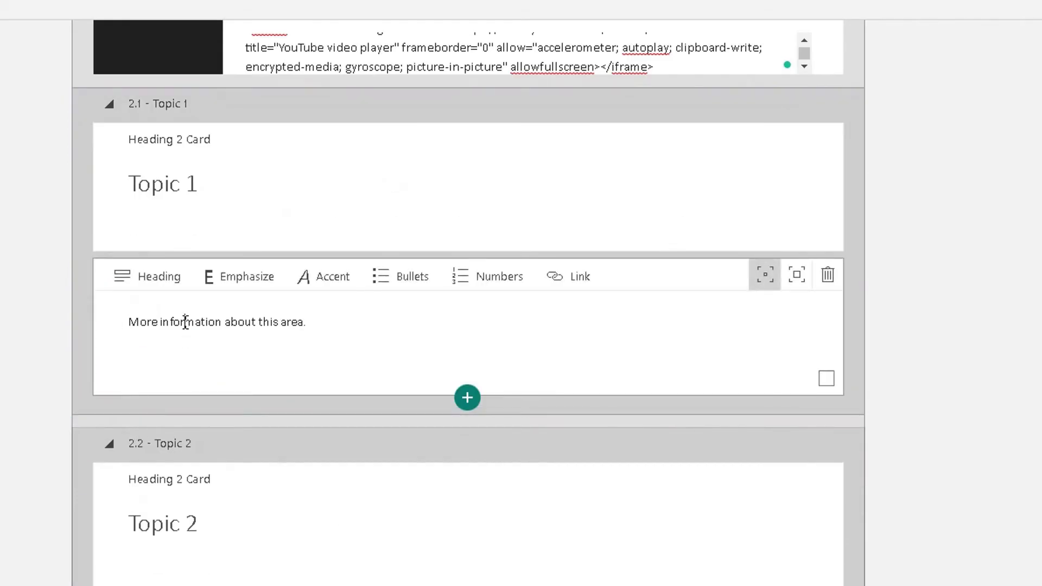
{"action": "triple_click", "coordinate": [185, 322]}
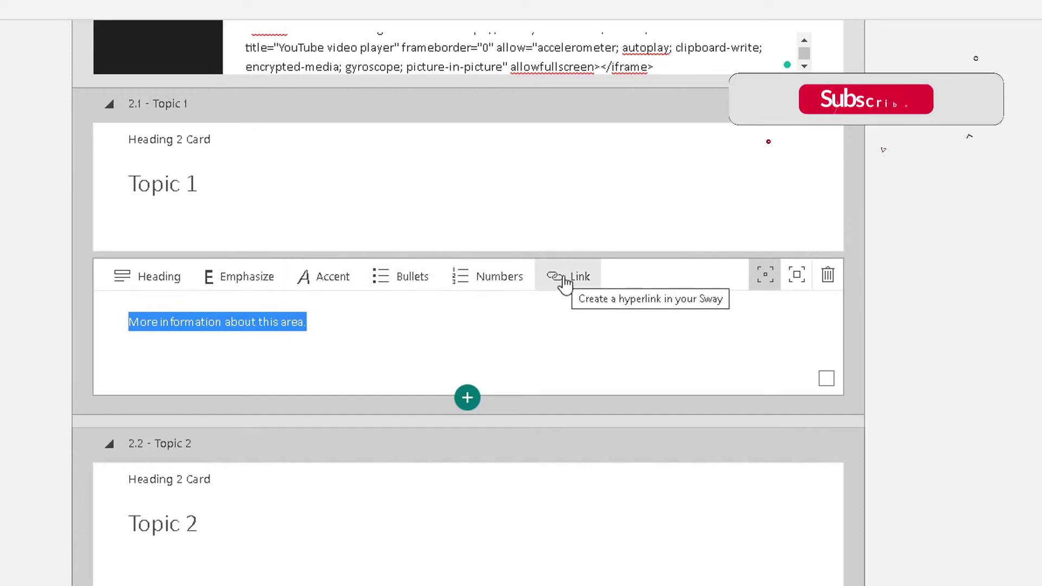
Delete the Challenges and Opportunities subsections from section 3, keeping the section's Heading 1 card
{"action": "scroll", "coordinate": [360, 356], "scroll_direction": "down", "scroll_amount": 20}
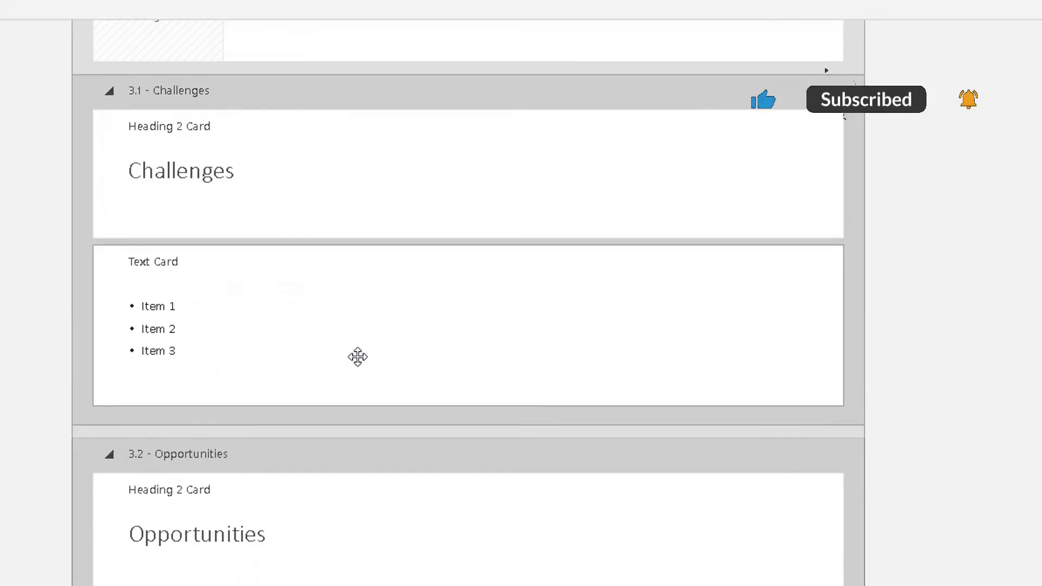
{"action": "scroll", "coordinate": [358, 357], "scroll_direction": "up", "scroll_amount": 5}
{"action": "left_click", "coordinate": [344, 351]}
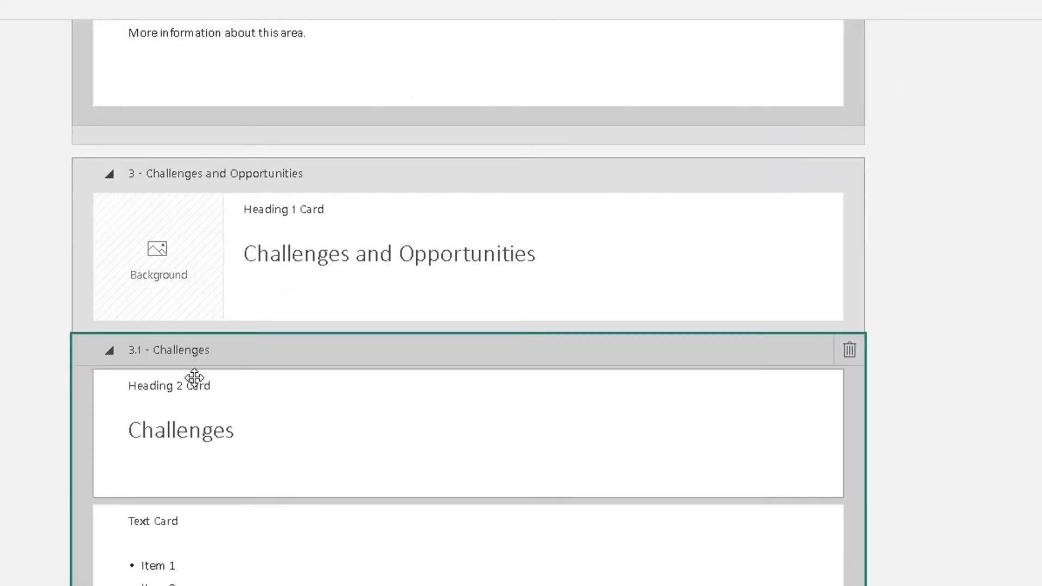
{"action": "left_click", "coordinate": [849, 352]}
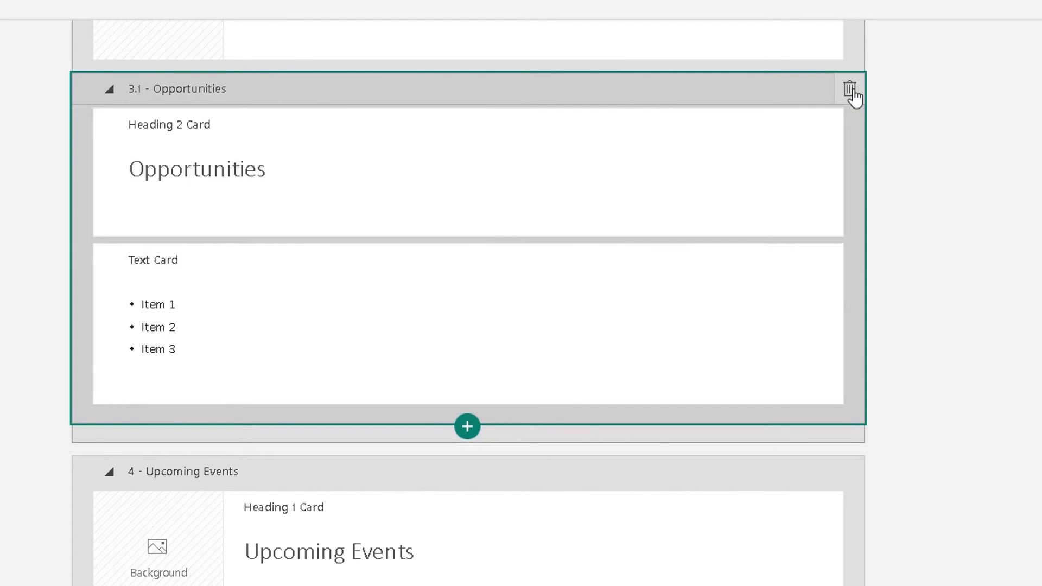
{"action": "left_click", "coordinate": [849, 93]}
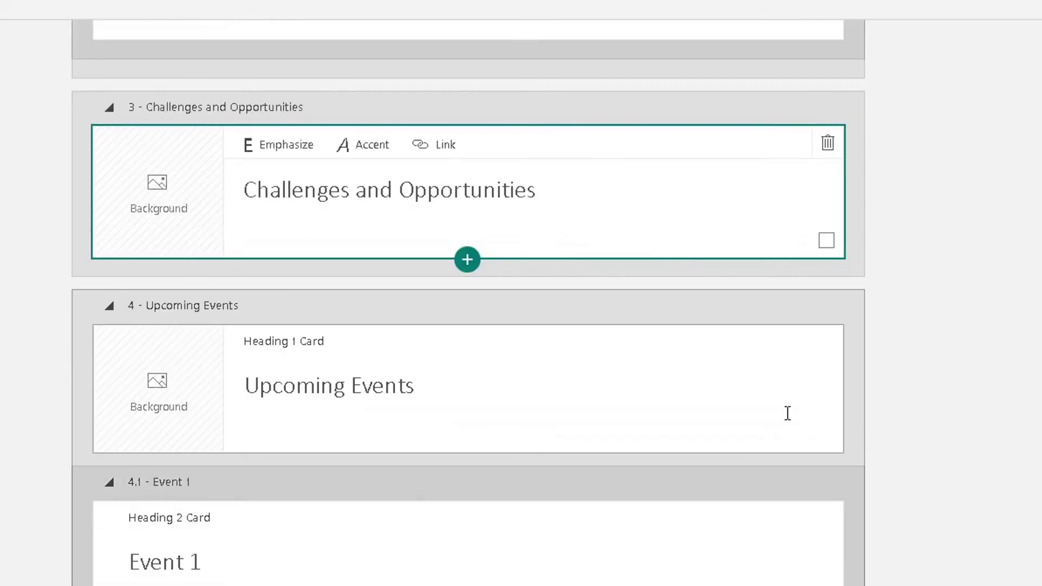
Delete the Upcoming Events heading card and the Event 1 subsection
{"action": "scroll", "coordinate": [786, 414], "scroll_direction": "down", "scroll_amount": 3}
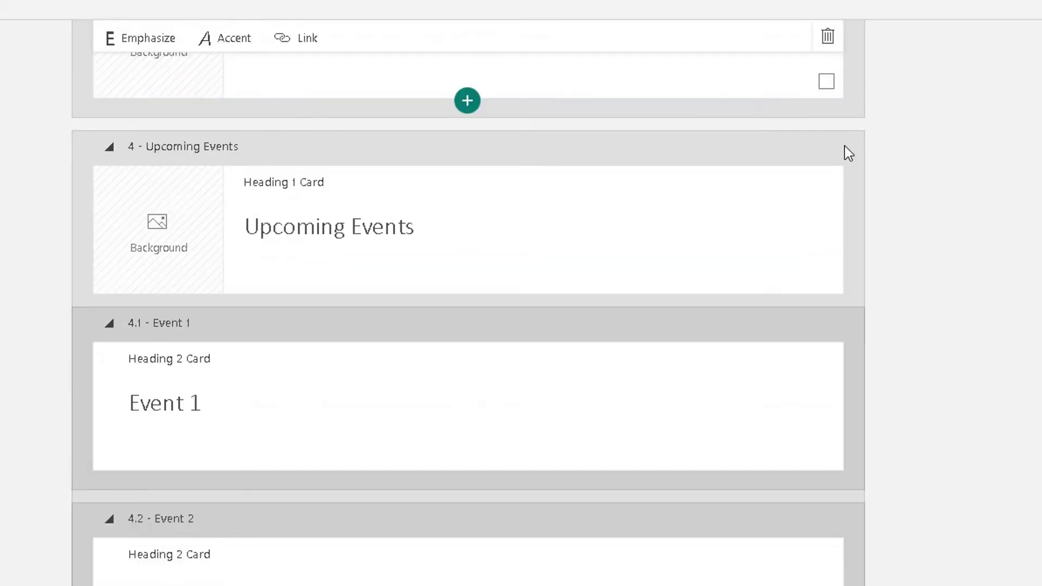
{"action": "left_click", "coordinate": [765, 179]}
{"action": "left_click", "coordinate": [818, 187]}
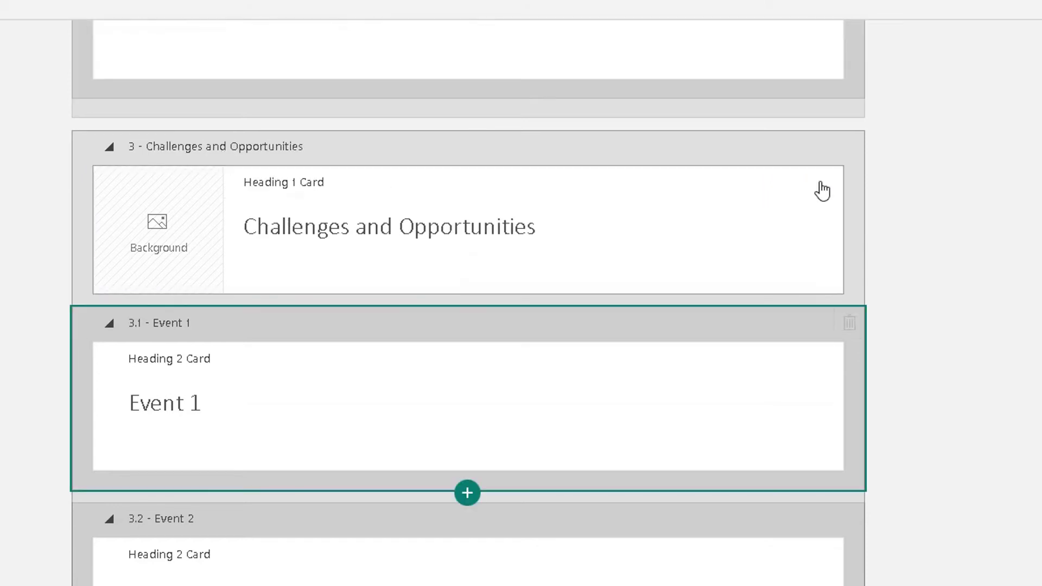
{"action": "left_click", "coordinate": [849, 324]}
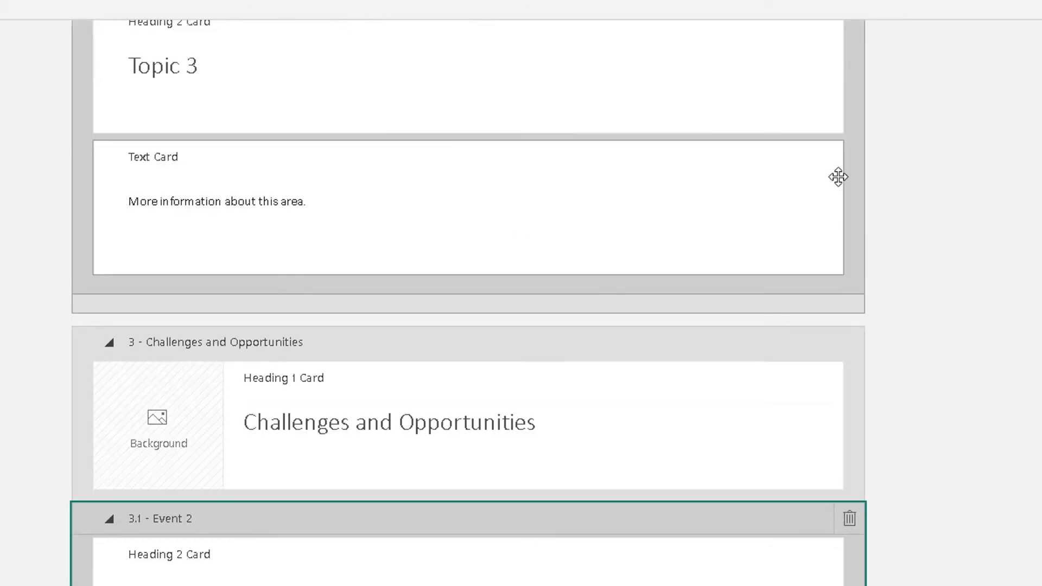
Delete the Topic 3 heading card and its text card from the What's New section
{"action": "key", "text": "Up"}
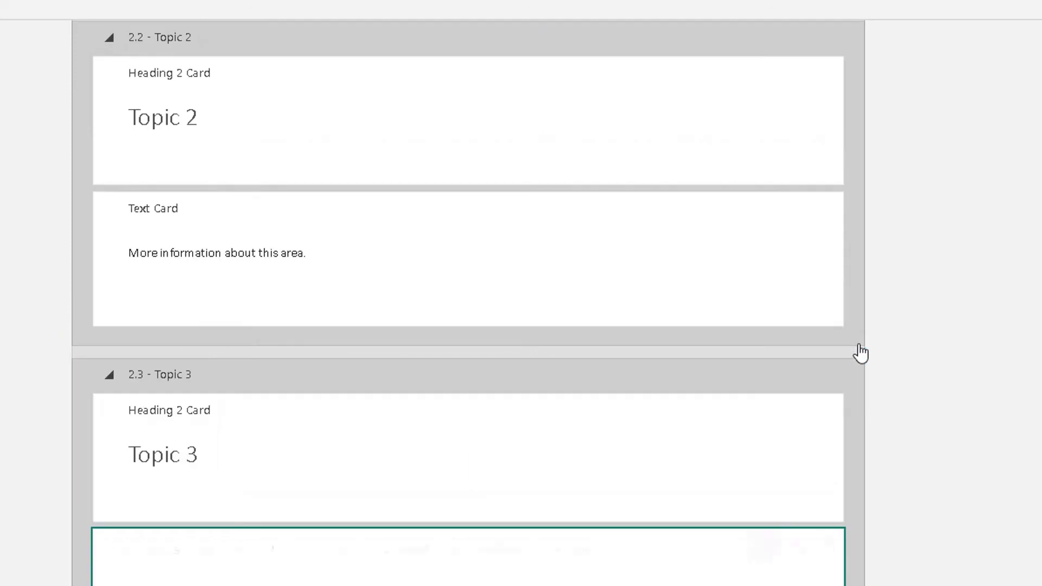
{"action": "left_click", "coordinate": [840, 411]}
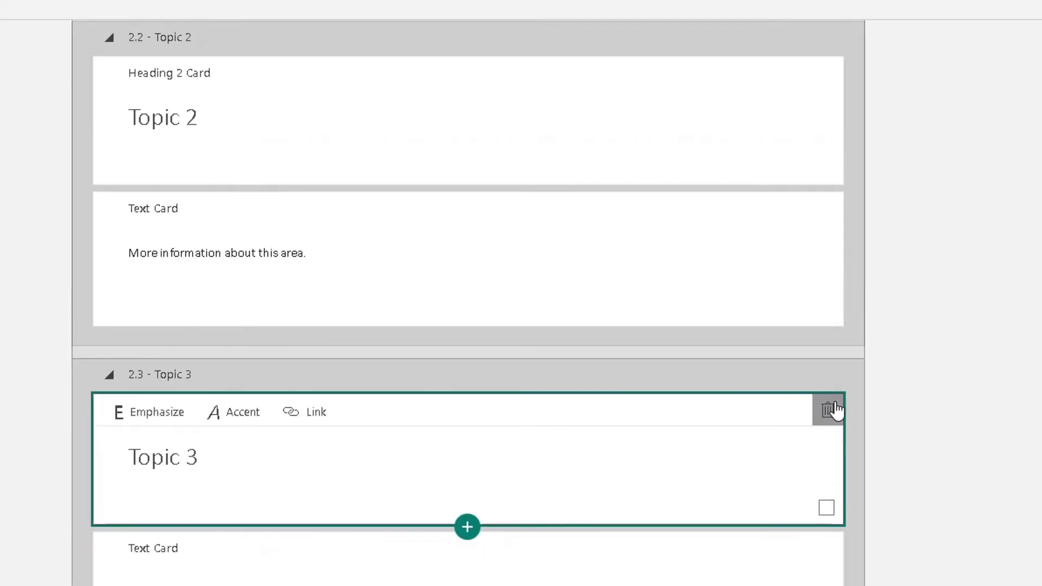
{"action": "left_click", "coordinate": [833, 414]}
{"action": "left_click", "coordinate": [834, 549]}
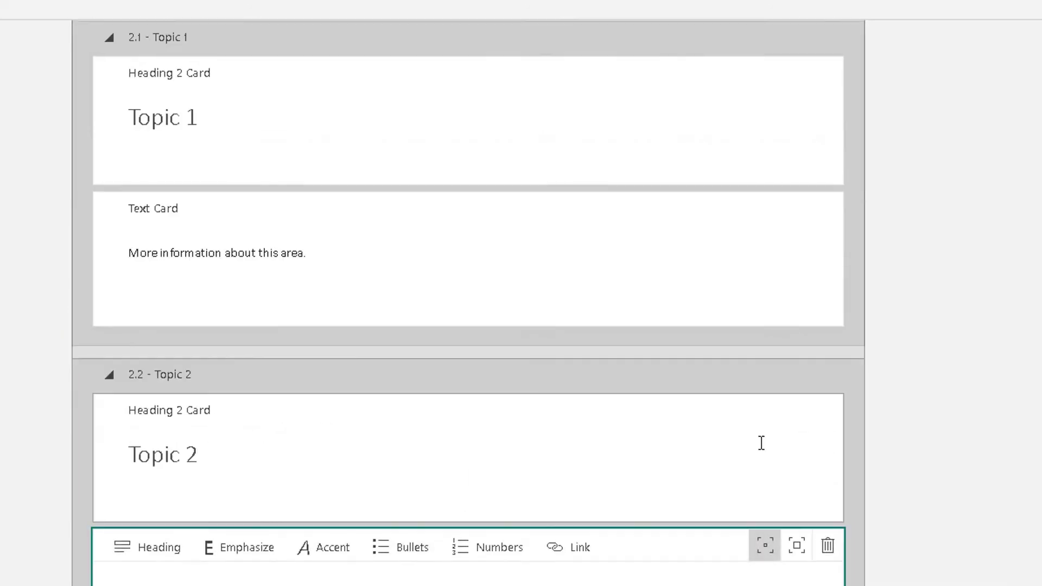
Add the 560 x 300 blue "What's New?" image from the suggested What's New search as the What's New heading's background
{"action": "left_click_drag", "start_coordinate": [595, 385], "coordinate": [451, 325]}
{"action": "left_click_drag", "start_coordinate": [340, 402], "coordinate": [390, 398]}
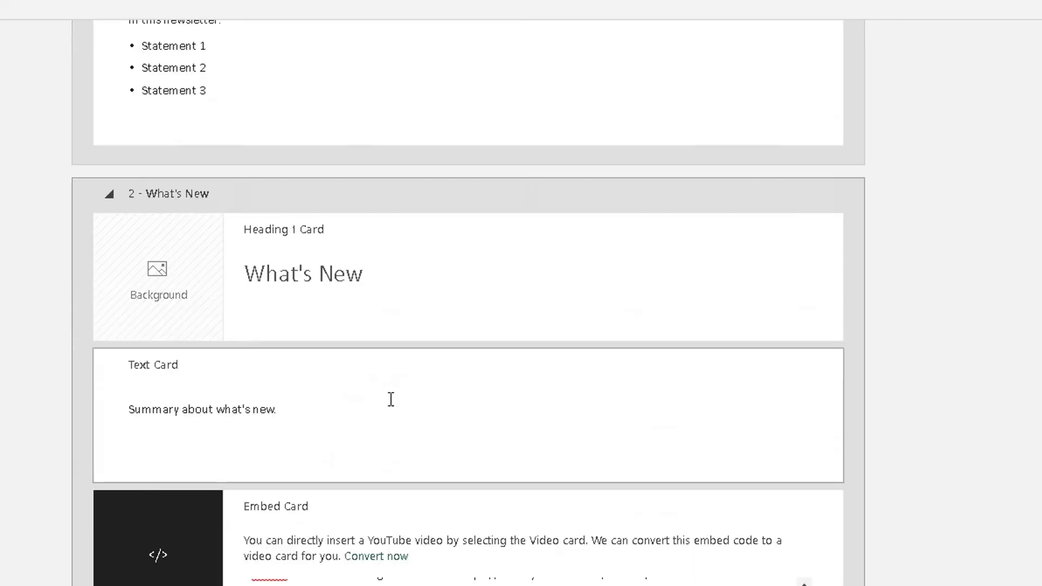
{"action": "scroll", "coordinate": [297, 410], "scroll_direction": "up", "scroll_amount": 3}
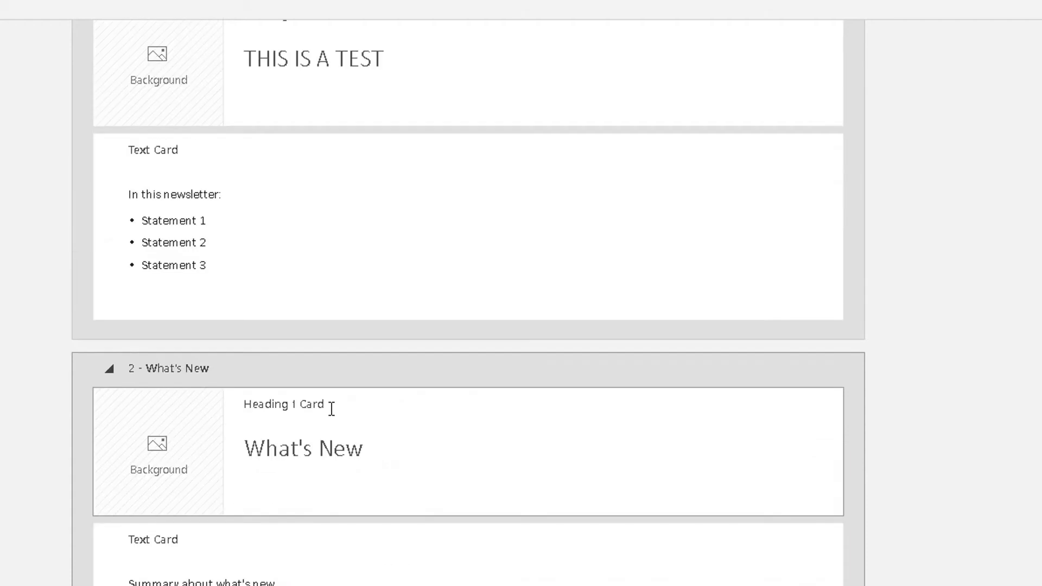
{"action": "left_click", "coordinate": [179, 470]}
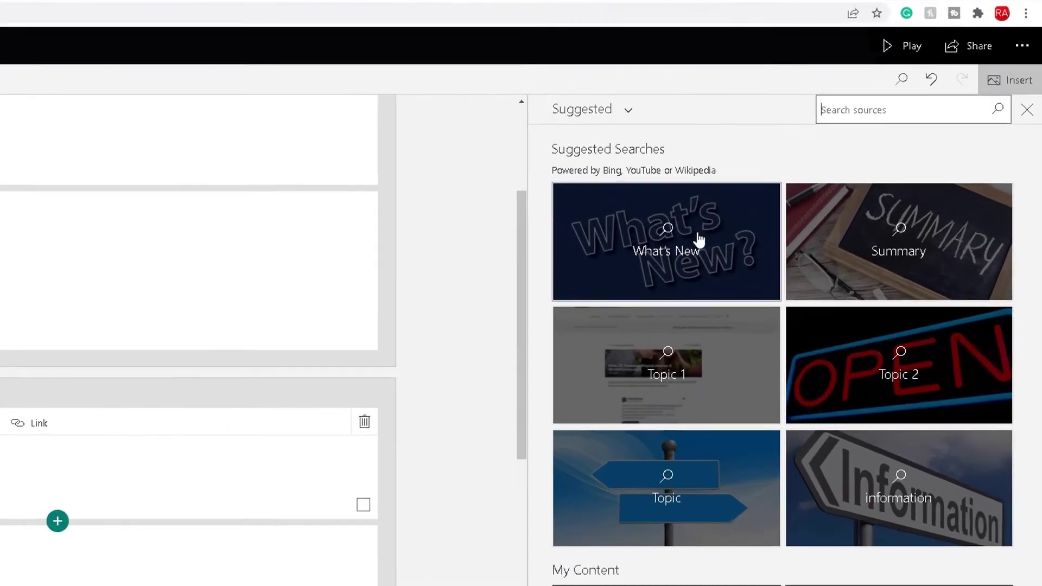
{"action": "left_click", "coordinate": [699, 239]}
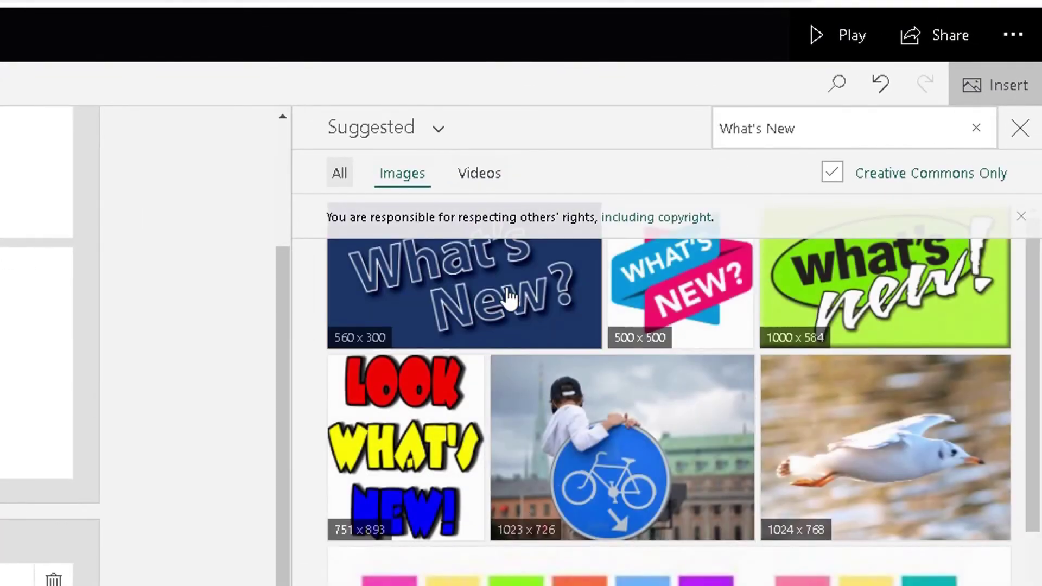
{"action": "left_click", "coordinate": [510, 297]}
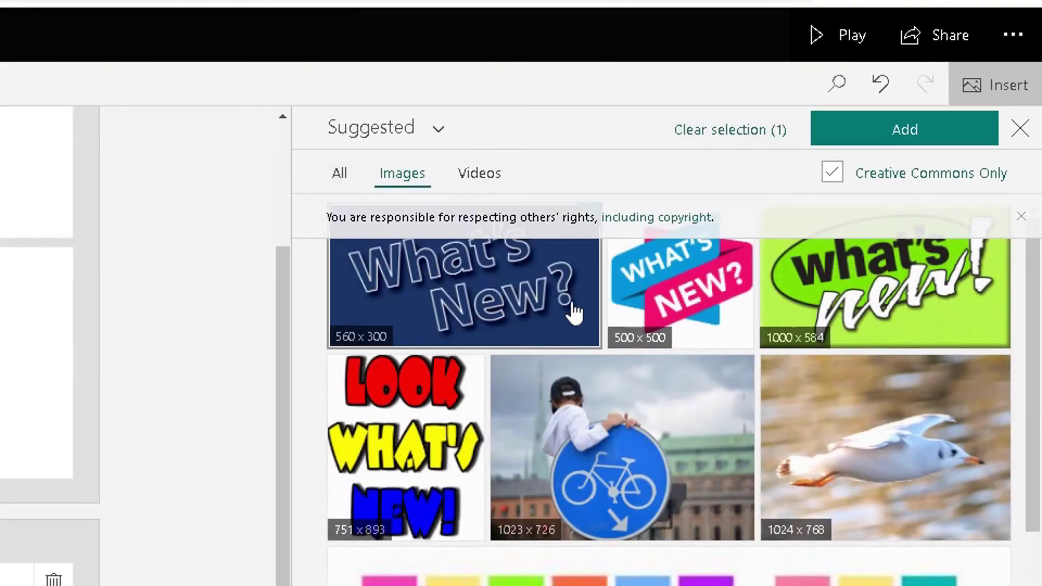
{"action": "left_click", "coordinate": [875, 136]}
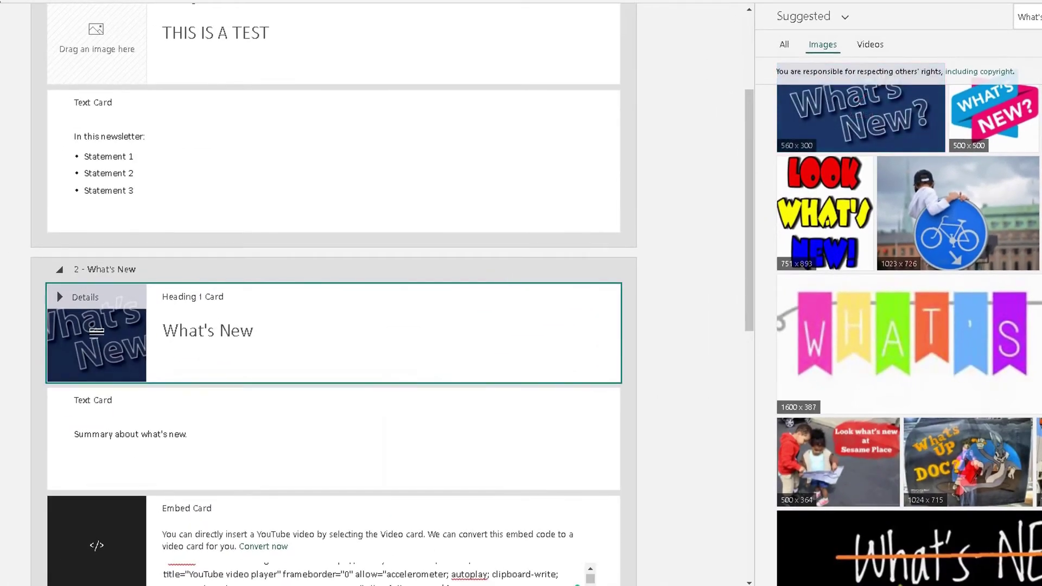
Switch to the Design view, dismiss the styling tip, open the styles and select the Vertical layout for the newsletter
{"action": "scroll", "coordinate": [759, 217], "scroll_direction": "down", "scroll_amount": 12}
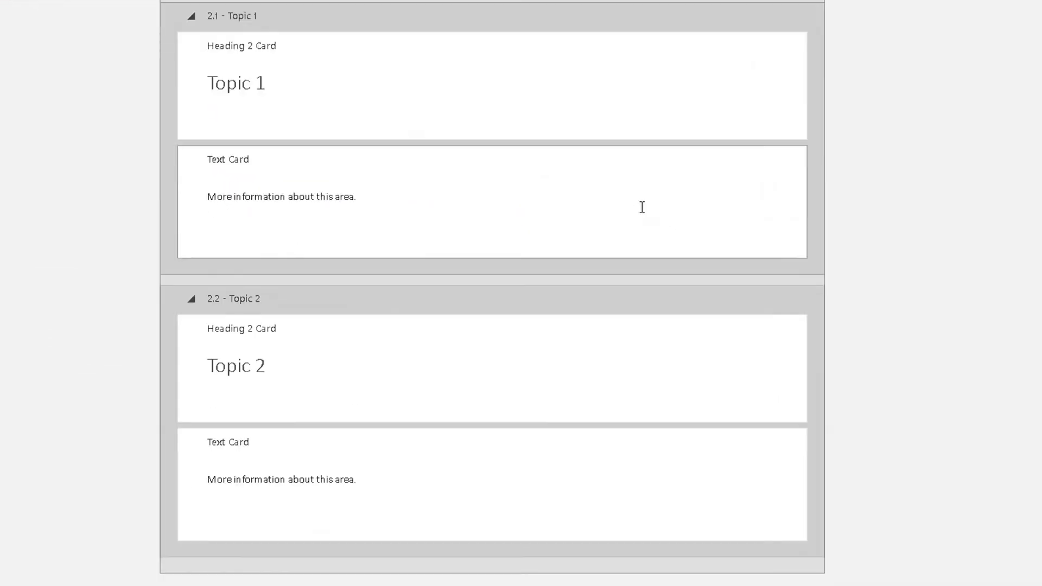
{"action": "scroll", "coordinate": [642, 206], "scroll_direction": "up", "scroll_amount": 12}
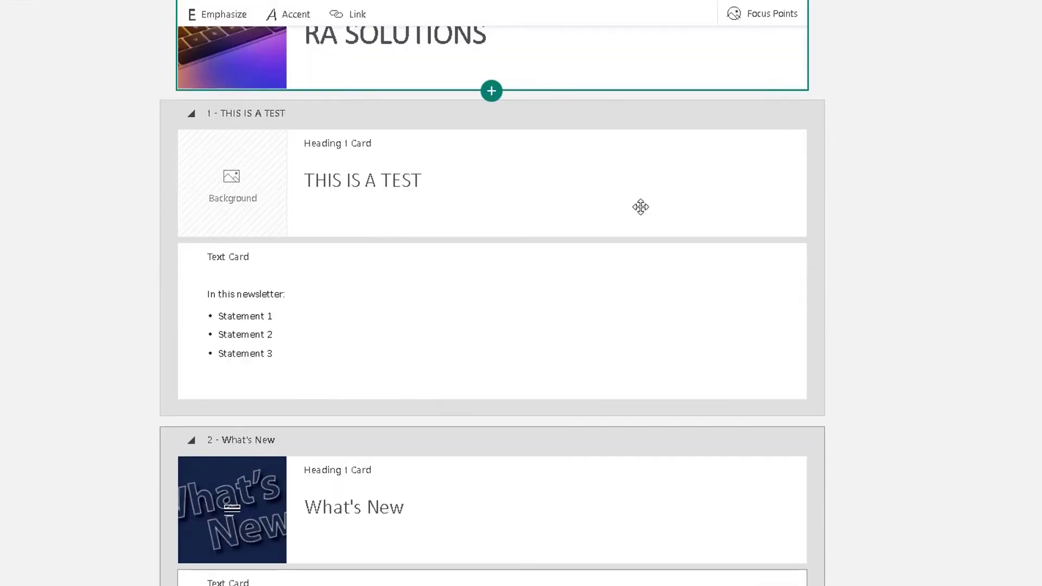
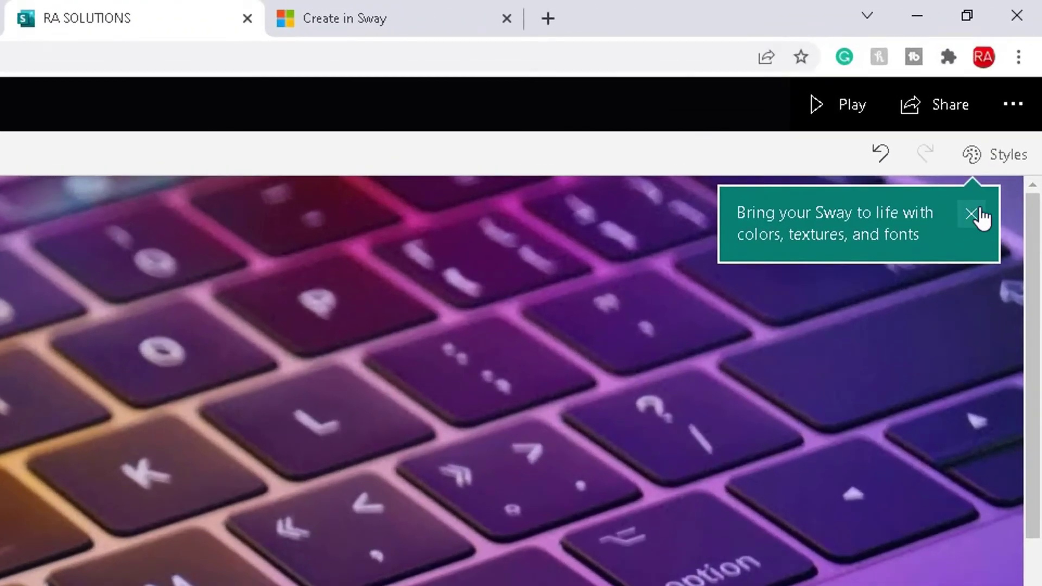
{"action": "left_click", "coordinate": [979, 213]}
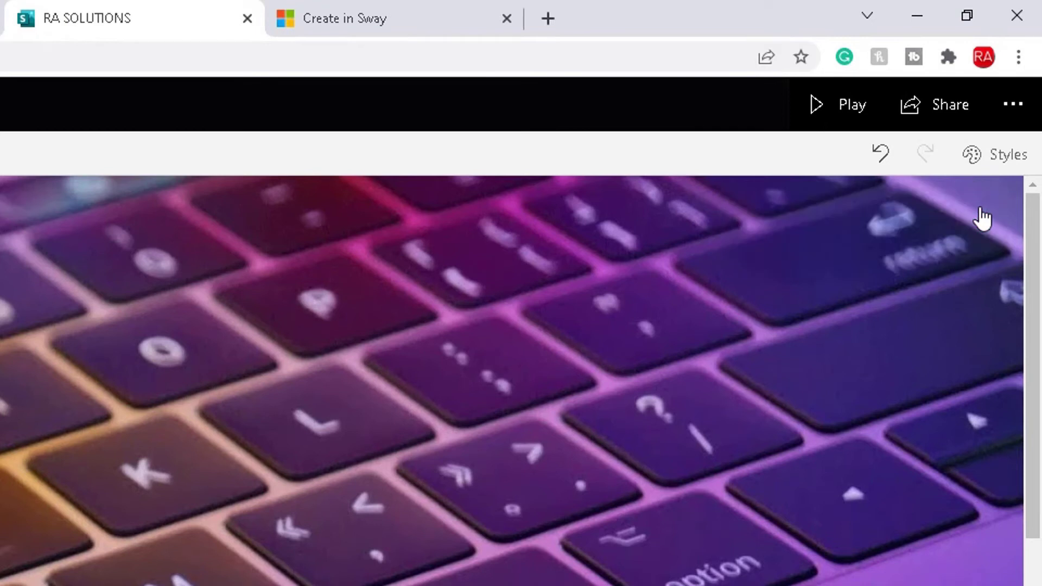
{"action": "left_click", "coordinate": [998, 157]}
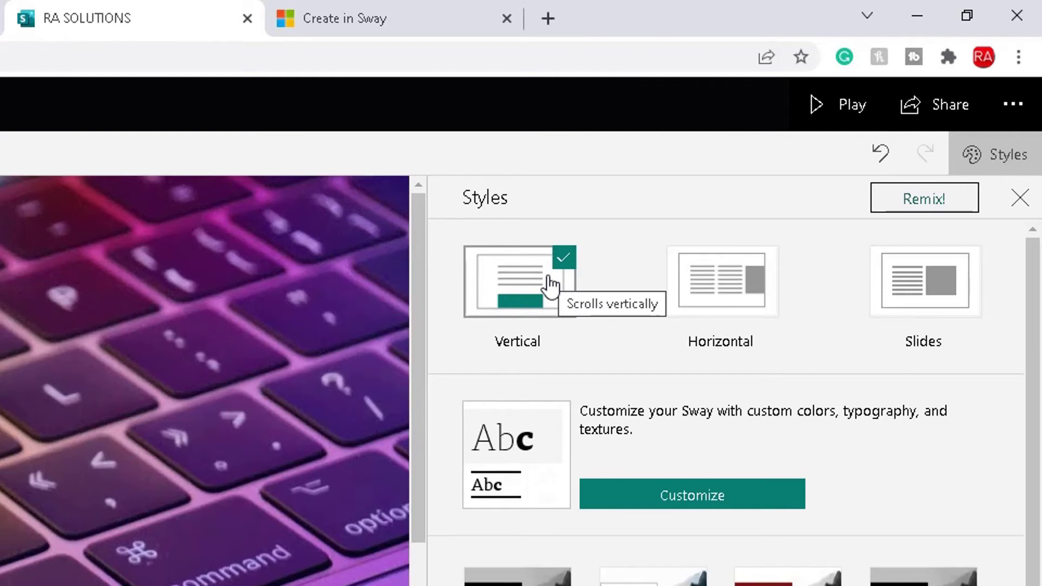
{"action": "left_click", "coordinate": [523, 302]}
{"action": "left_click_drag", "start_coordinate": [410, 321], "coordinate": [418, 581]}
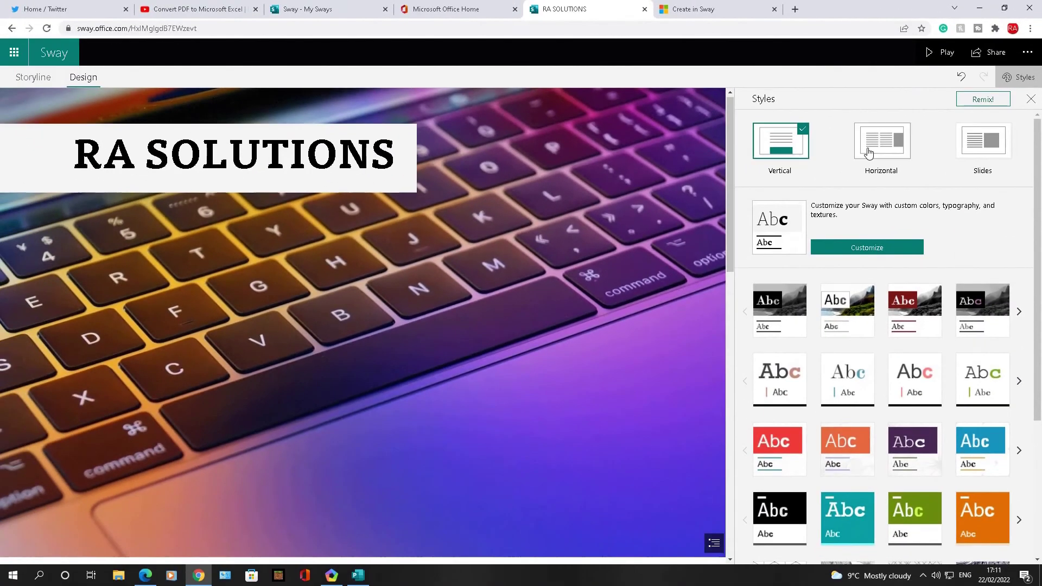
Try the Horizontal layout for the newsletter and page through its sections past the embedded video
{"action": "left_click", "coordinate": [869, 154]}
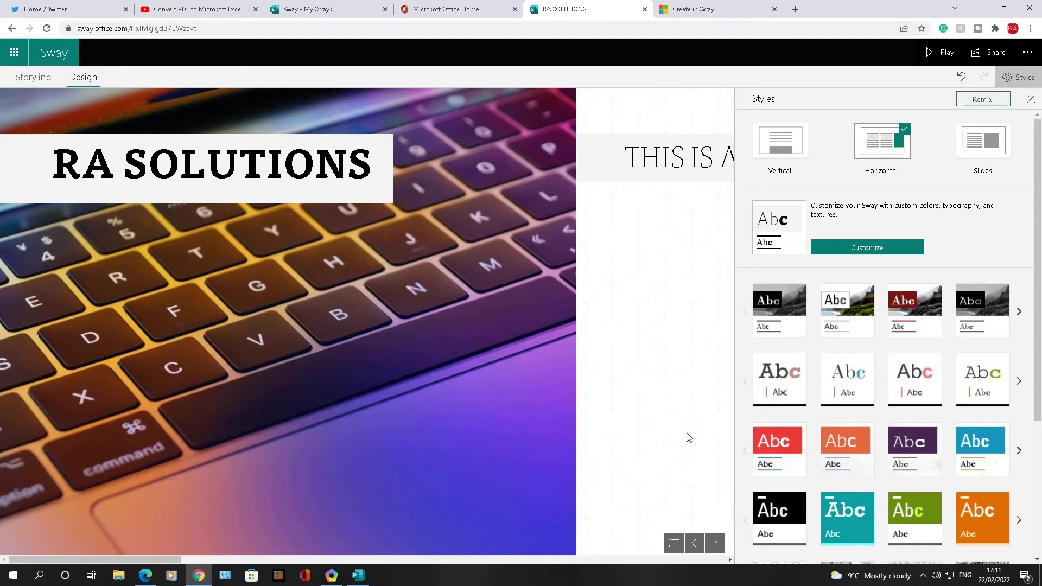
{"action": "left_click", "coordinate": [716, 487]}
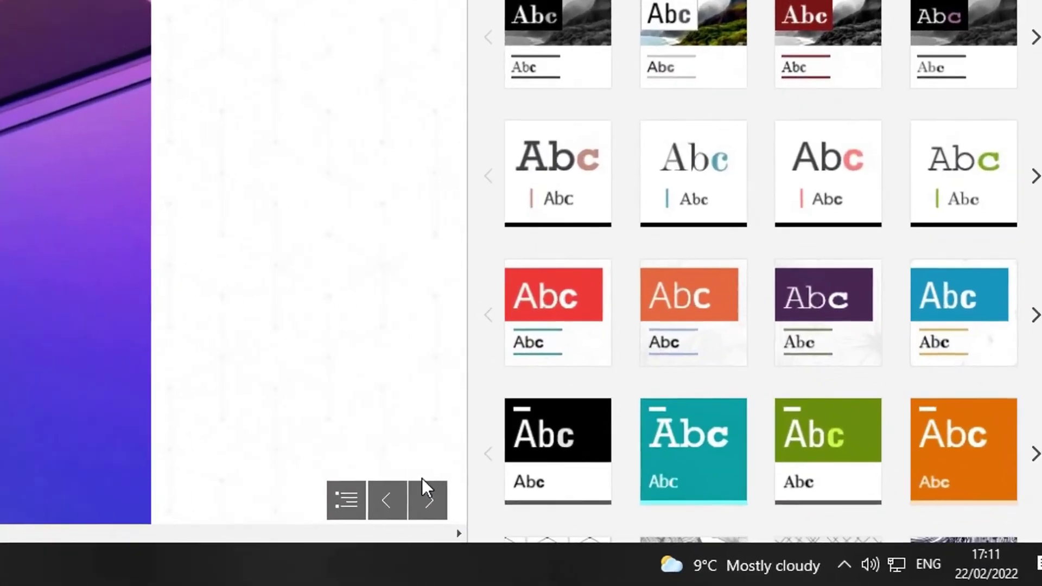
{"action": "left_click", "coordinate": [585, 526]}
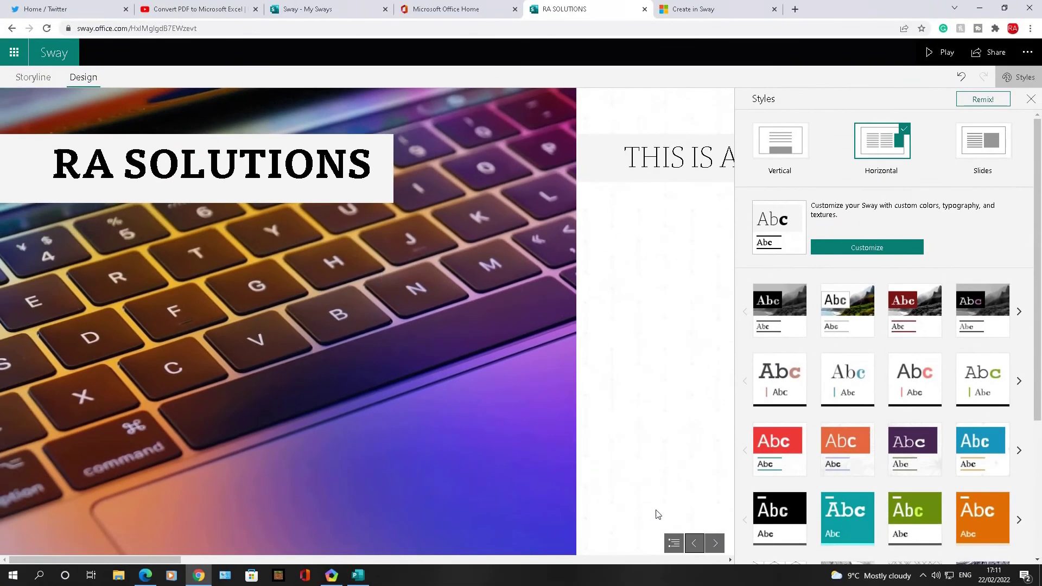
{"action": "left_click", "coordinate": [714, 543]}
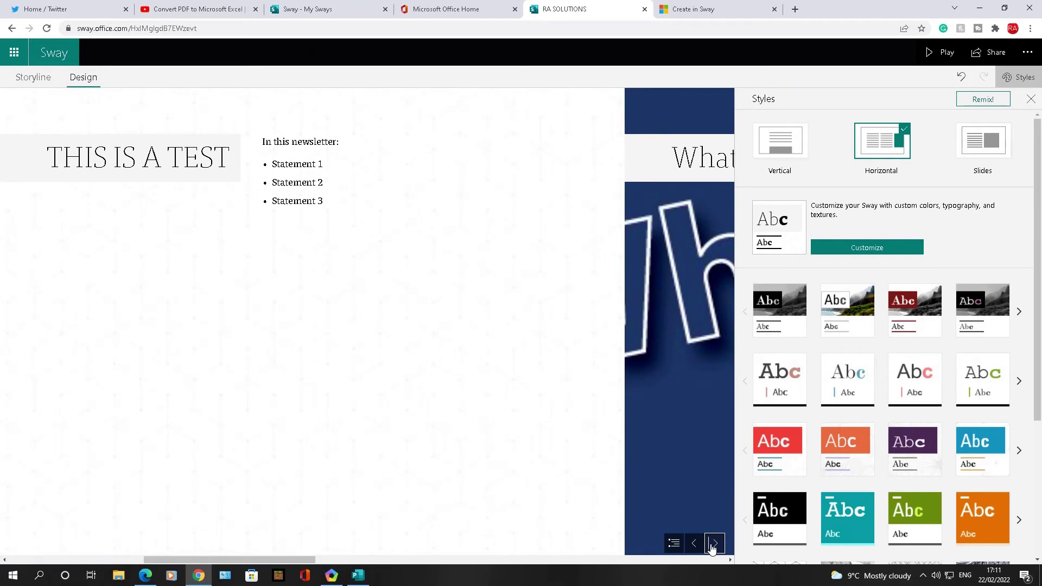
{"action": "left_click", "coordinate": [713, 544]}
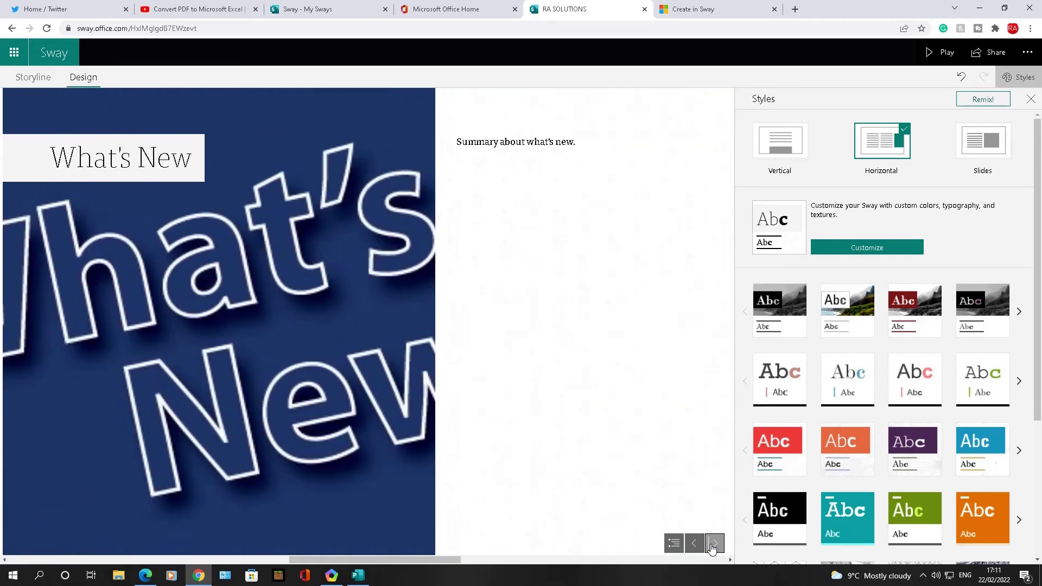
{"action": "left_click", "coordinate": [713, 545]}
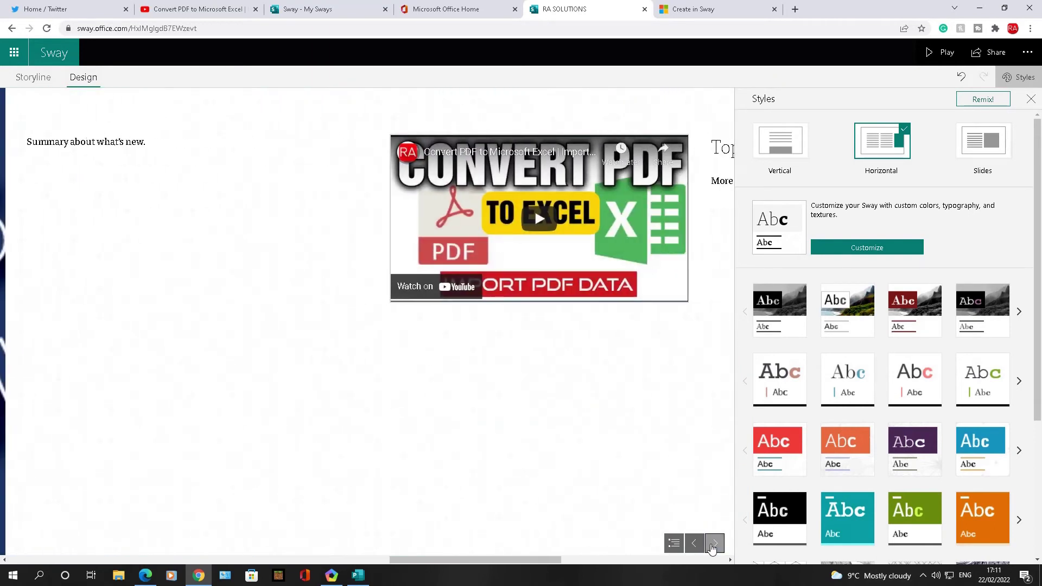
{"action": "left_click", "coordinate": [713, 545]}
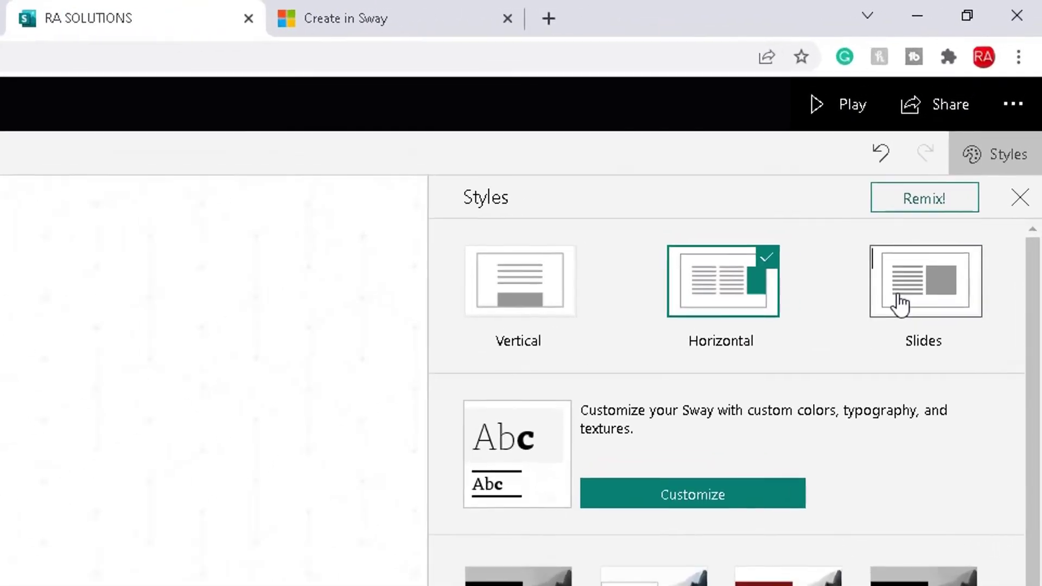
Select the Slides layout for the newsletter and advance through the slides to the embedded video
{"action": "left_click", "coordinate": [899, 304]}
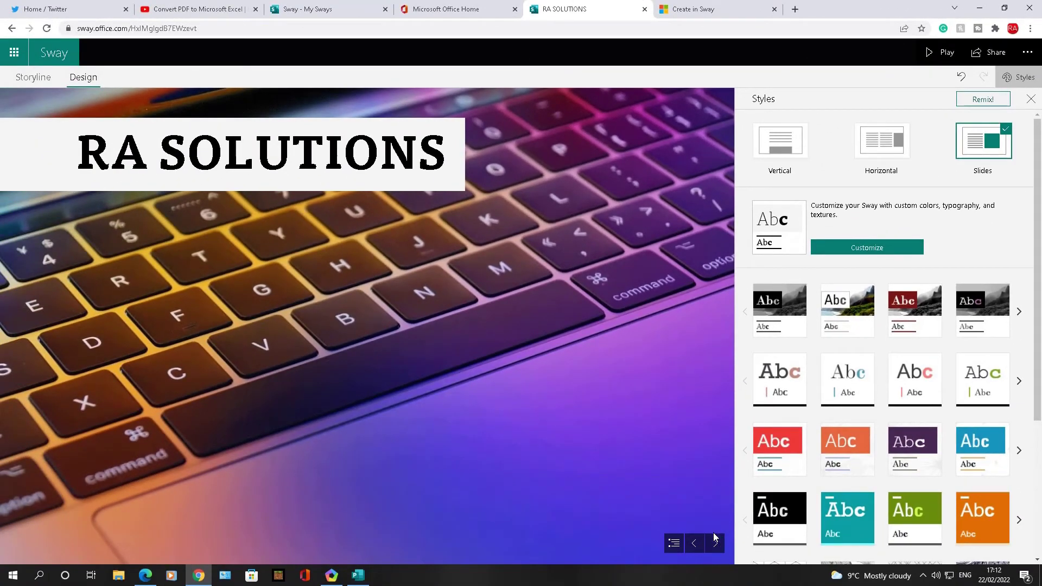
{"action": "left_click", "coordinate": [714, 542]}
{"action": "left_click", "coordinate": [714, 543]}
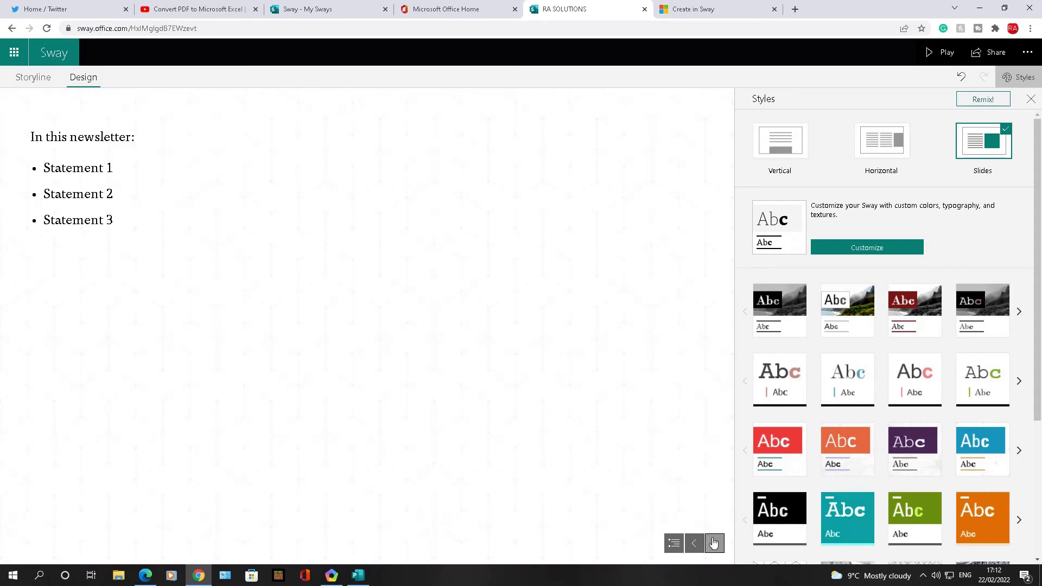
{"action": "left_click", "coordinate": [713, 543]}
{"action": "left_click", "coordinate": [714, 543]}
{"action": "left_click", "coordinate": [714, 543]}
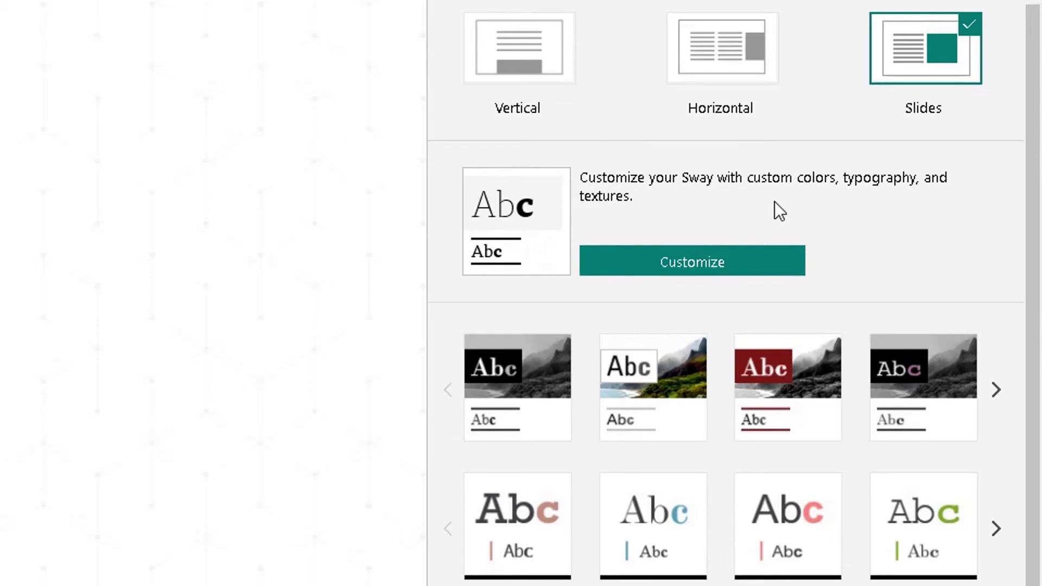
Open the style customization, try the red palette from the curated color palettes and close the styles
{"action": "left_click", "coordinate": [727, 252]}
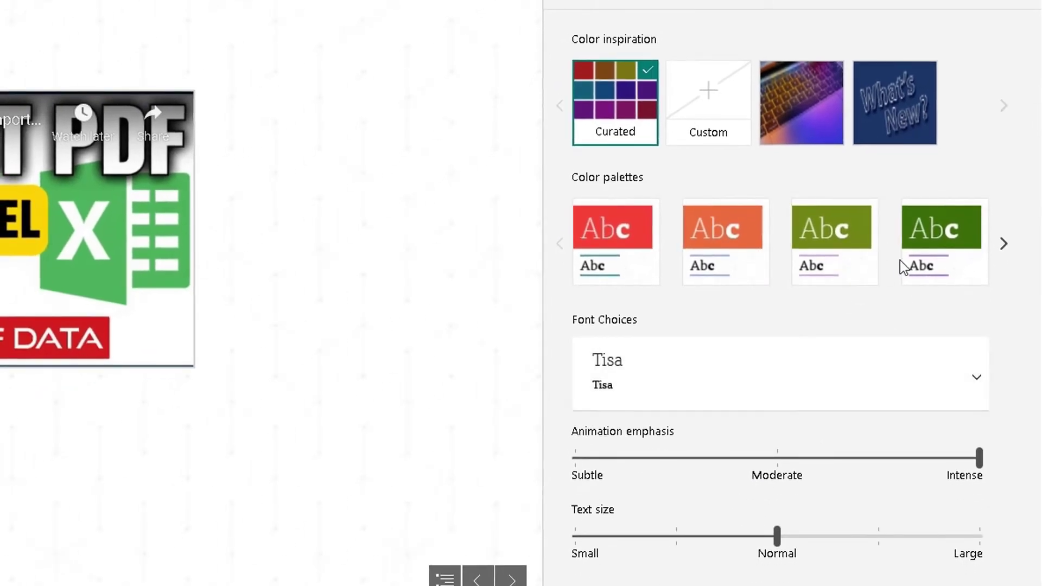
{"action": "left_click", "coordinate": [623, 233]}
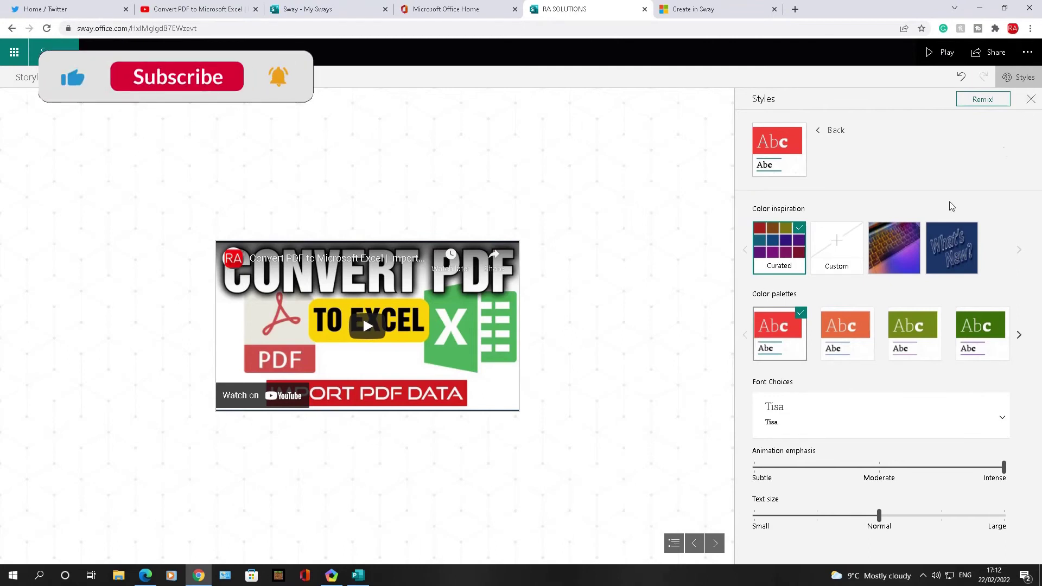
{"action": "left_click", "coordinate": [1030, 99]}
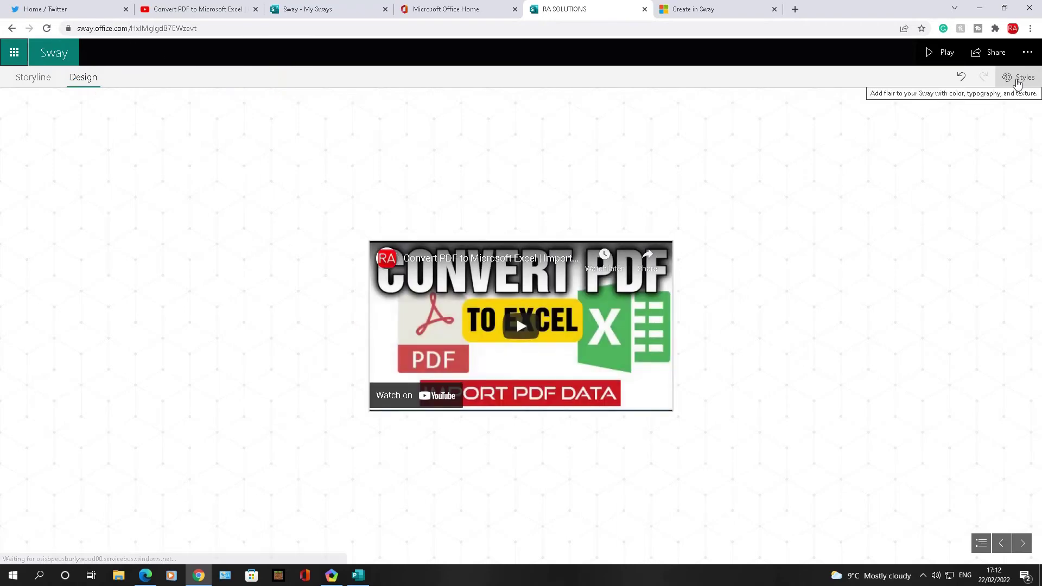
Reopen the styles and apply the dark style with red flowers from the second set of decorative variations
{"action": "left_click", "coordinate": [1018, 78]}
{"action": "scroll", "coordinate": [883, 342], "scroll_direction": "down", "scroll_amount": 3}
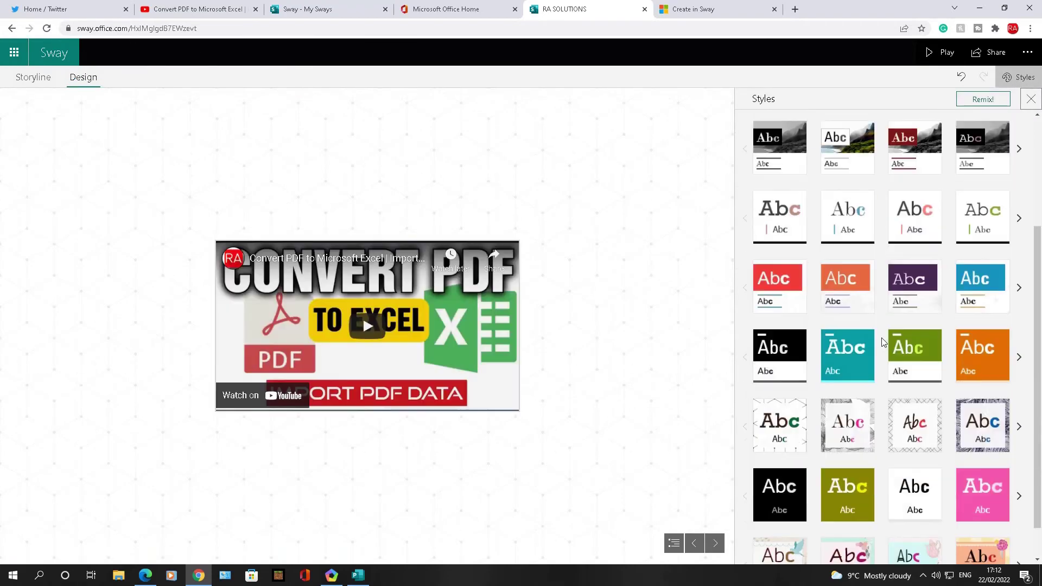
{"action": "scroll", "coordinate": [883, 342], "scroll_direction": "down", "scroll_amount": 1}
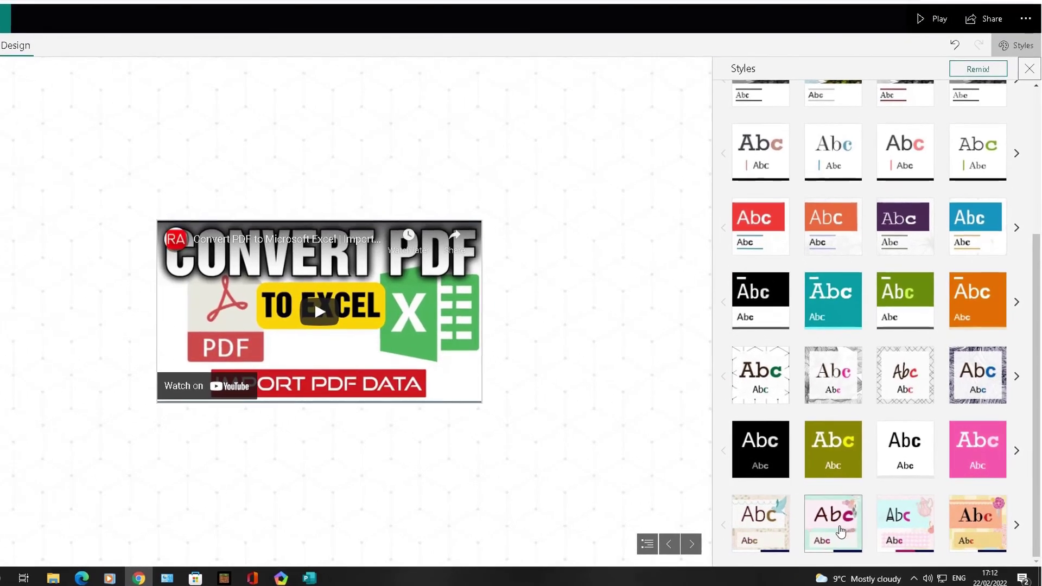
{"action": "left_click", "coordinate": [1016, 525]}
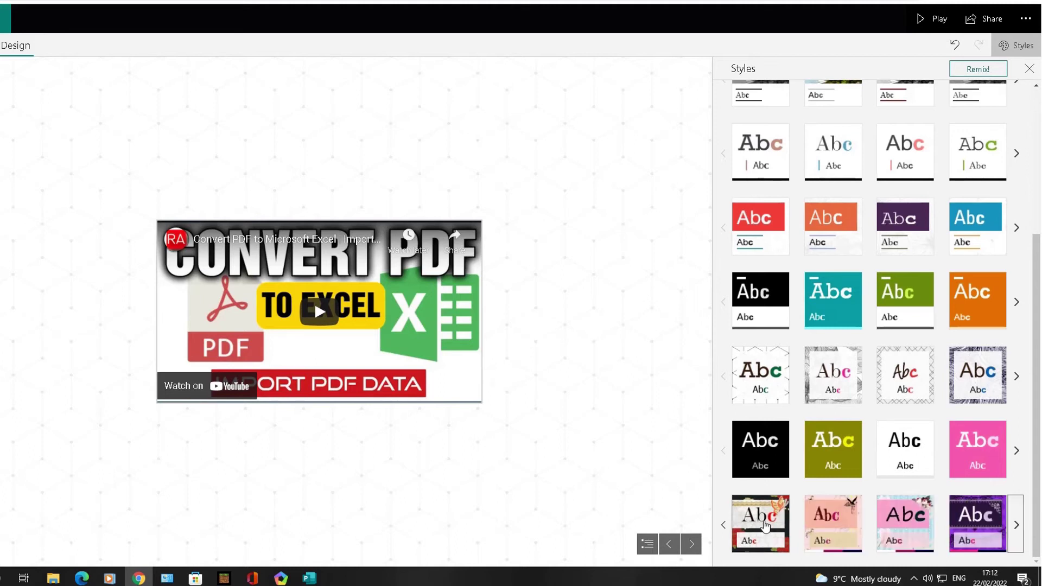
{"action": "left_click", "coordinate": [765, 525]}
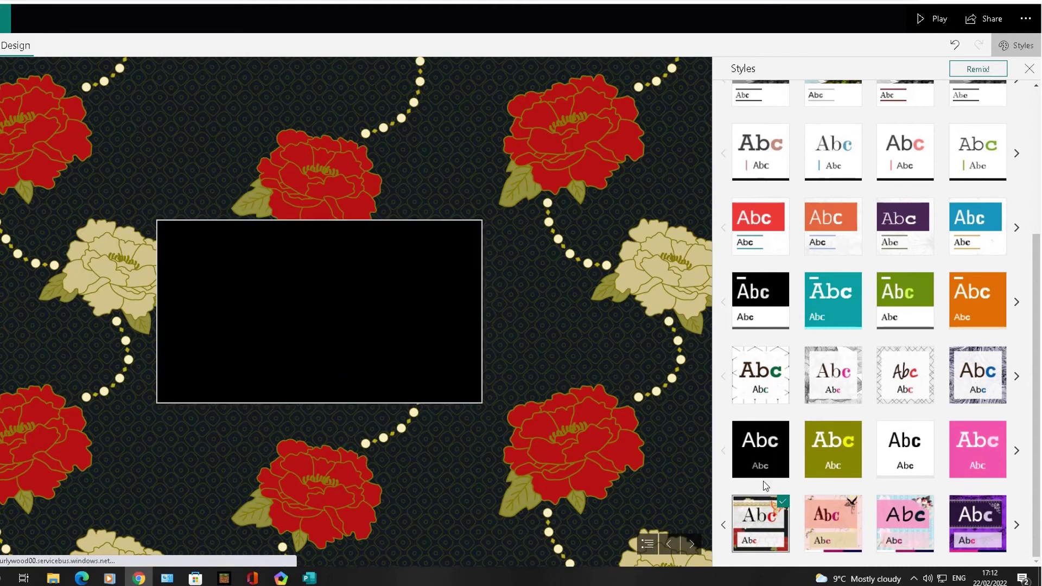
{"action": "left_click", "coordinate": [1029, 69]}
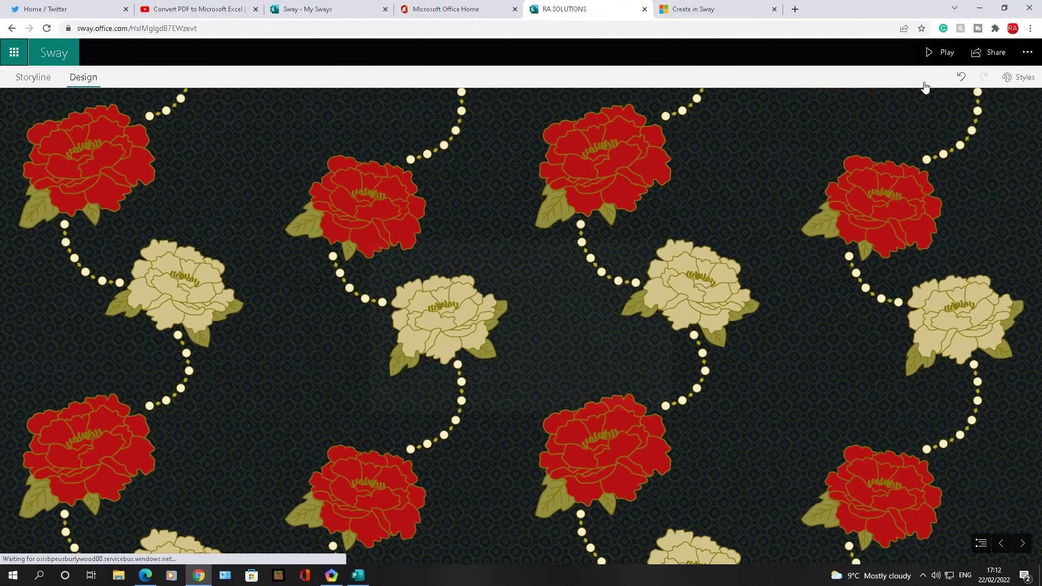
Go back through the slides to the RA SOLUTIONS title slide
{"action": "left_click", "coordinate": [1000, 544]}
{"action": "left_click", "coordinate": [1000, 544]}
{"action": "left_click", "coordinate": [1000, 544]}
{"action": "left_click", "coordinate": [1000, 544]}
{"action": "left_click", "coordinate": [1000, 544]}
{"action": "left_click", "coordinate": [1000, 544]}
{"action": "left_click", "coordinate": [1003, 545]}
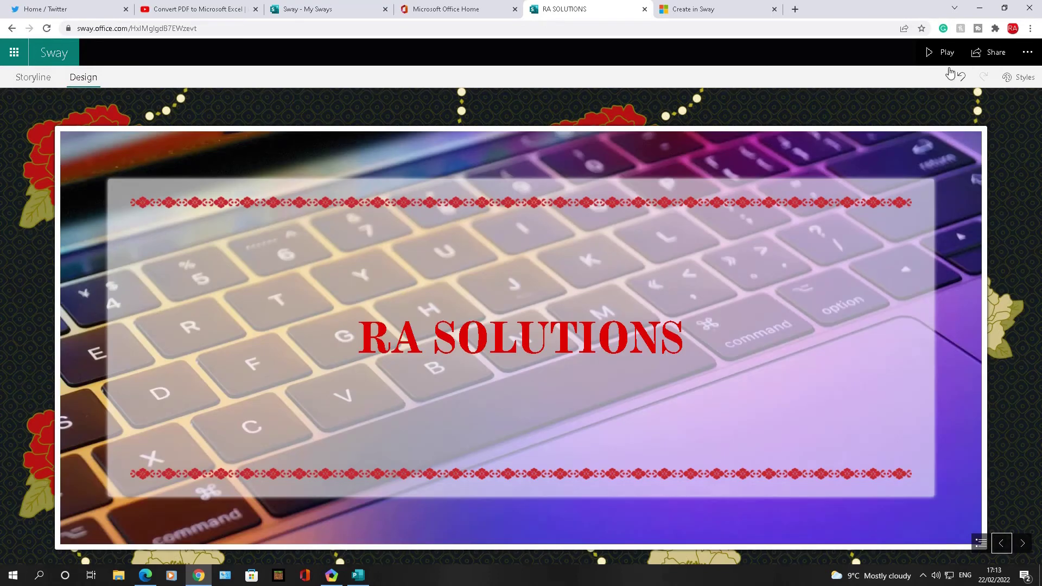
Play the newsletter and advance through all its slides to the closing Microsoft Sway page
{"action": "left_click", "coordinate": [943, 53]}
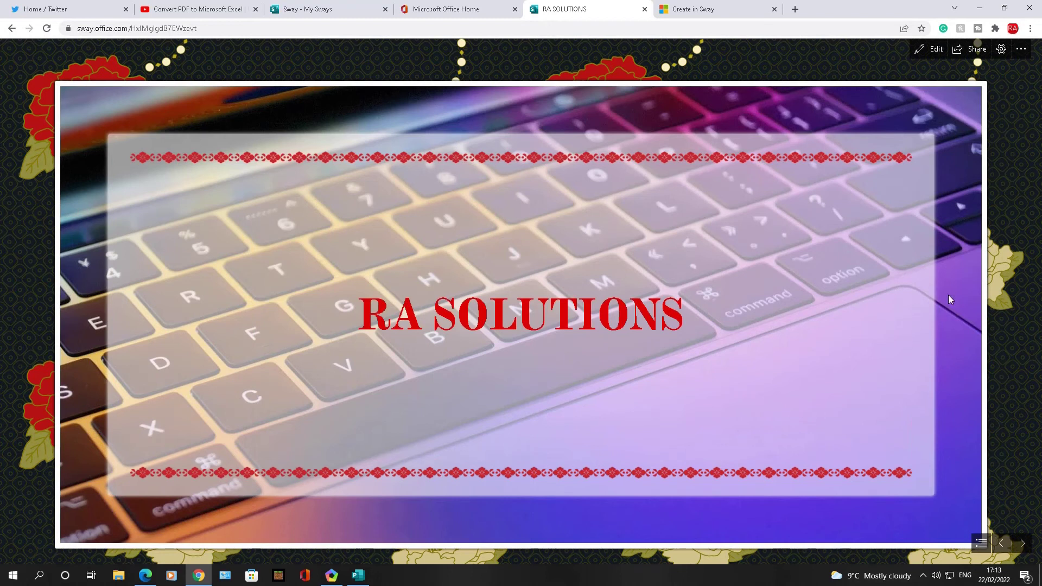
{"action": "left_click", "coordinate": [1023, 544]}
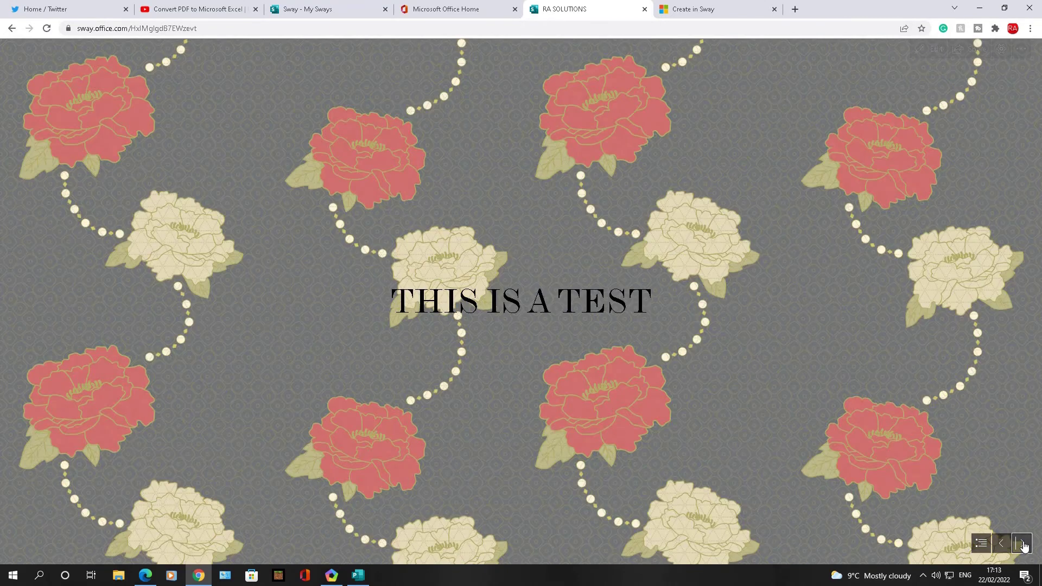
{"action": "left_click", "coordinate": [1022, 543]}
{"action": "left_click", "coordinate": [1023, 544]}
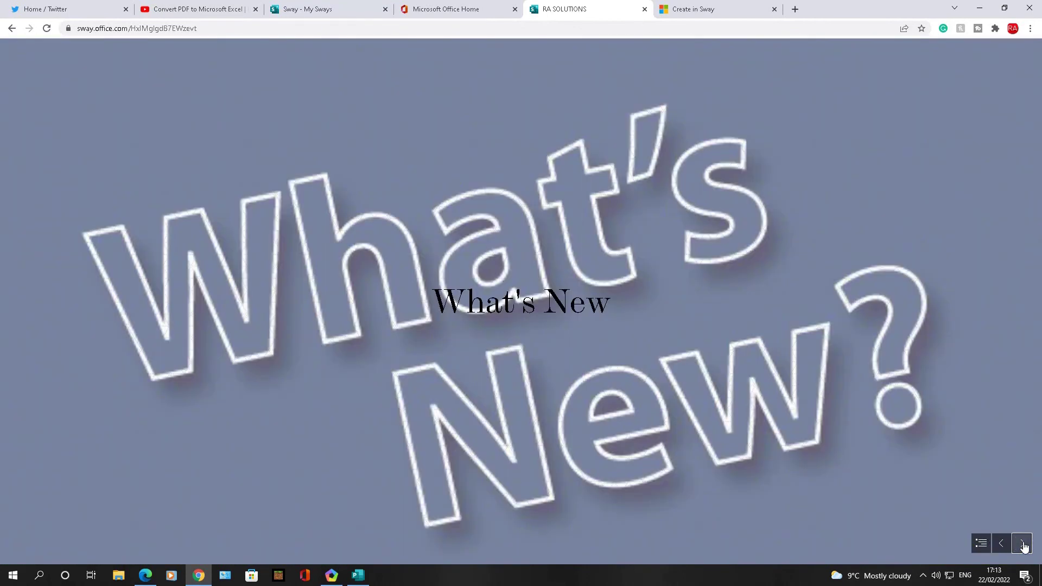
{"action": "left_click", "coordinate": [1022, 544]}
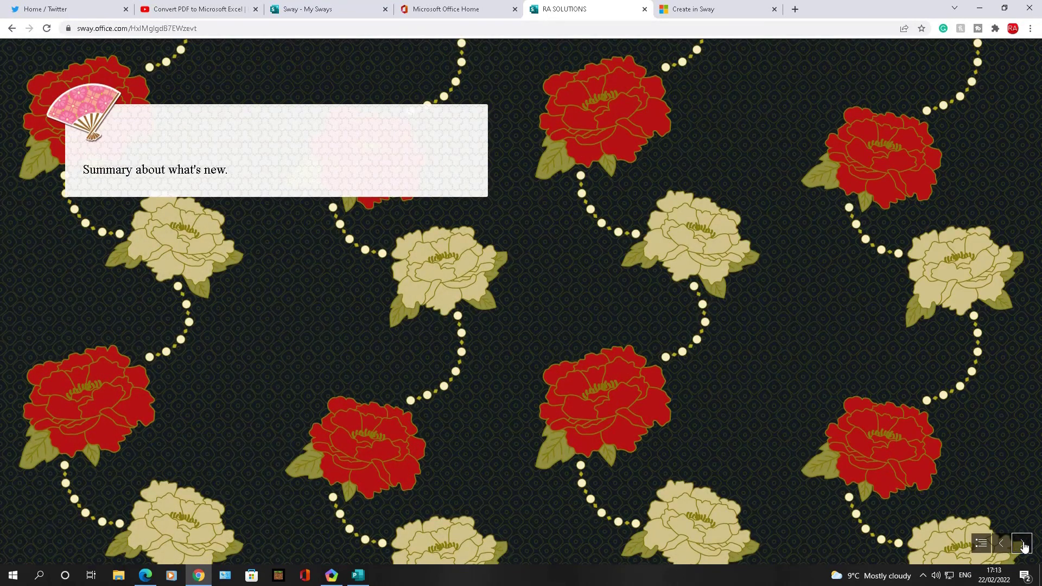
{"action": "left_click", "coordinate": [1022, 544]}
{"action": "left_click", "coordinate": [1022, 543]}
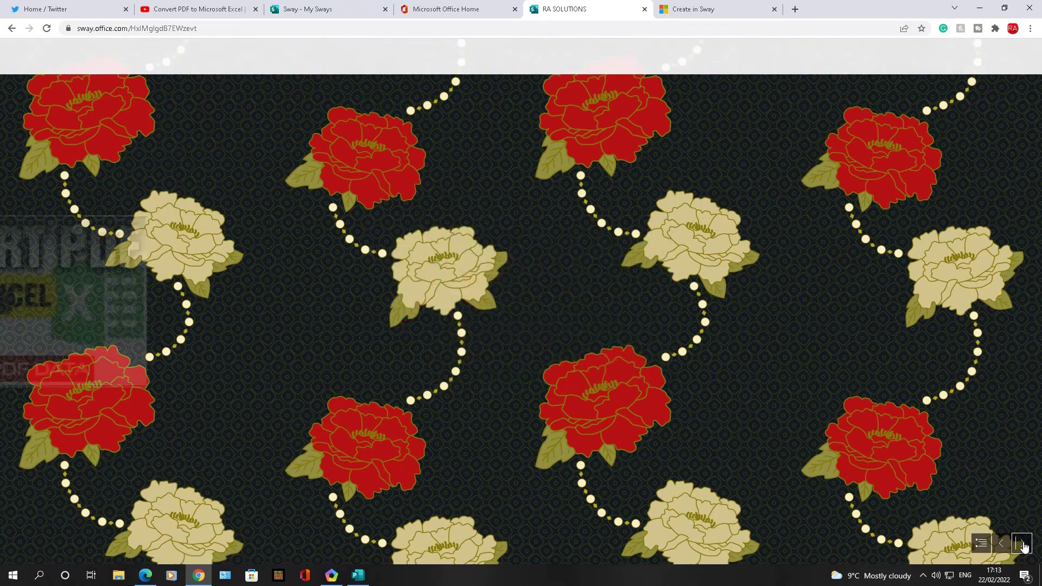
{"action": "left_click", "coordinate": [1023, 544]}
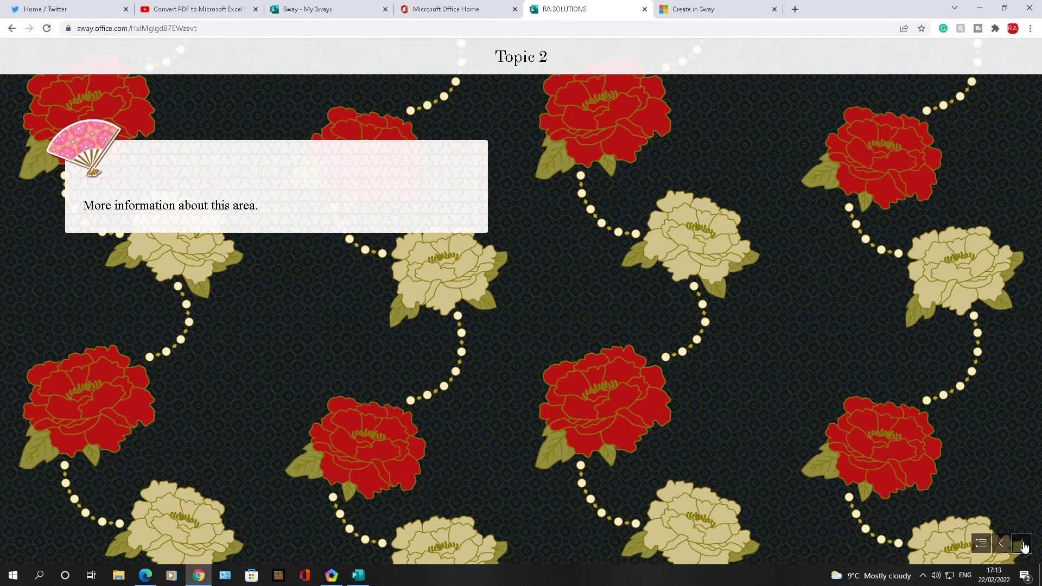
{"action": "left_click", "coordinate": [1023, 544]}
{"action": "left_click", "coordinate": [1023, 544]}
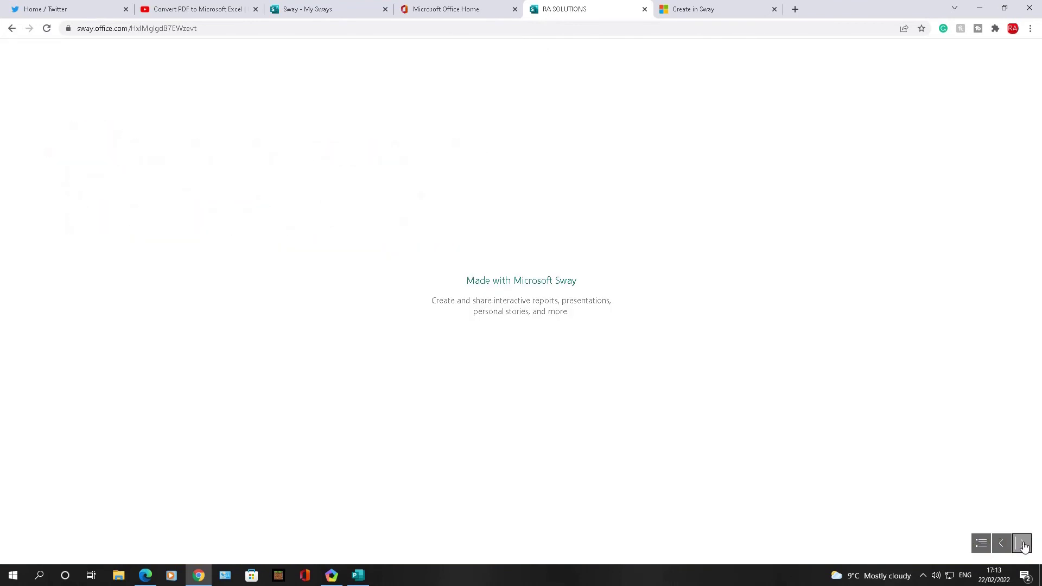
Jump to section 01, THIS IS A TEST, from the navigation overview and return to editing the newsletter
{"action": "left_click", "coordinate": [984, 543]}
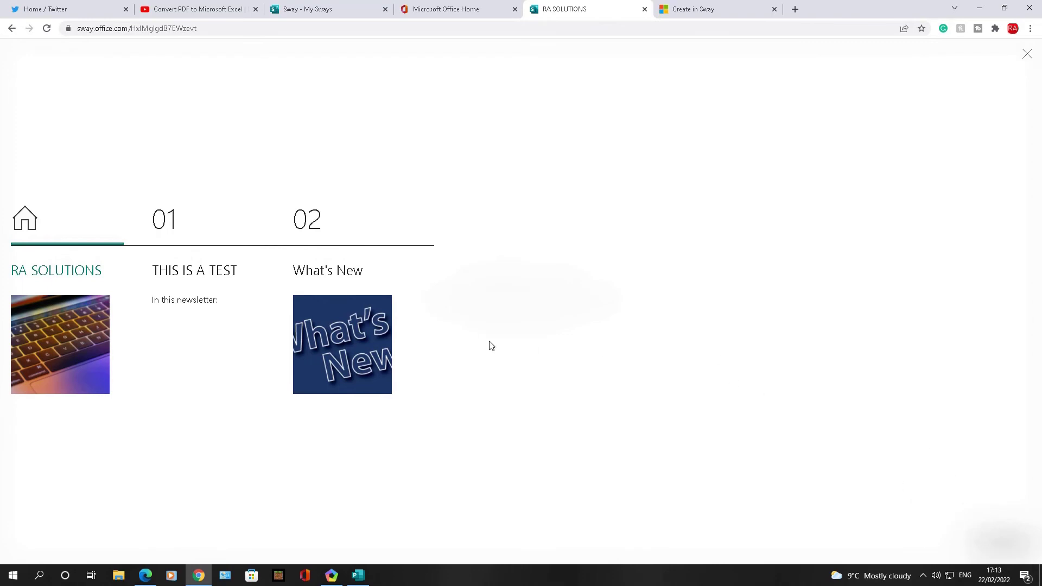
{"action": "left_click", "coordinate": [181, 229]}
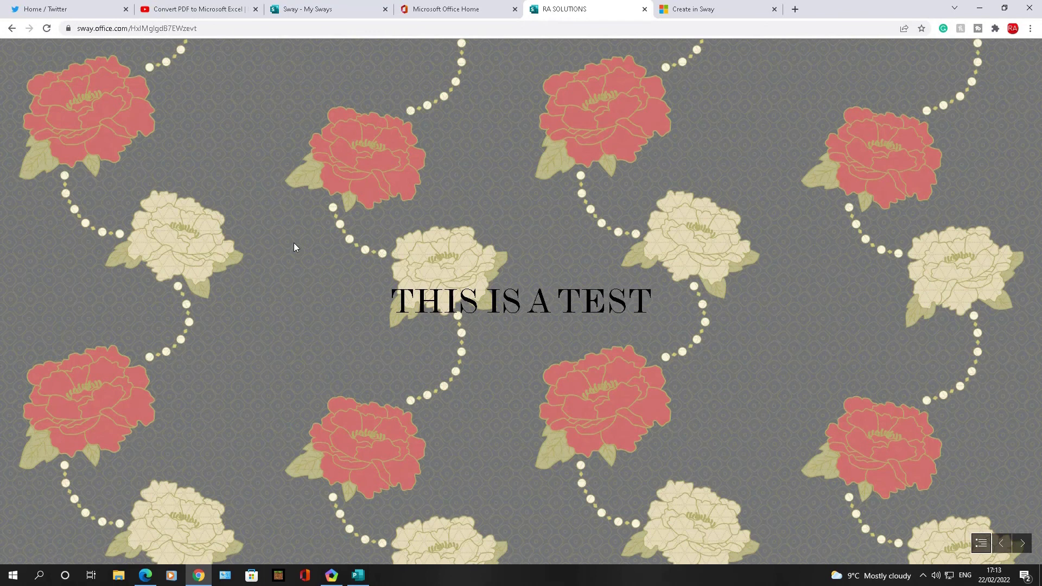
{"action": "left_click", "coordinate": [1021, 50]}
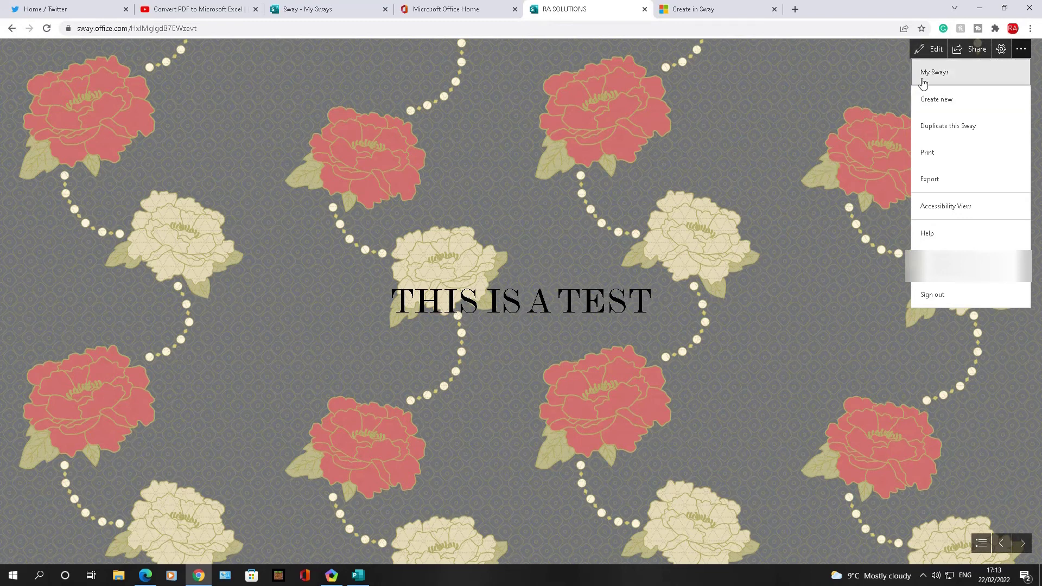
{"action": "left_click", "coordinate": [932, 50]}
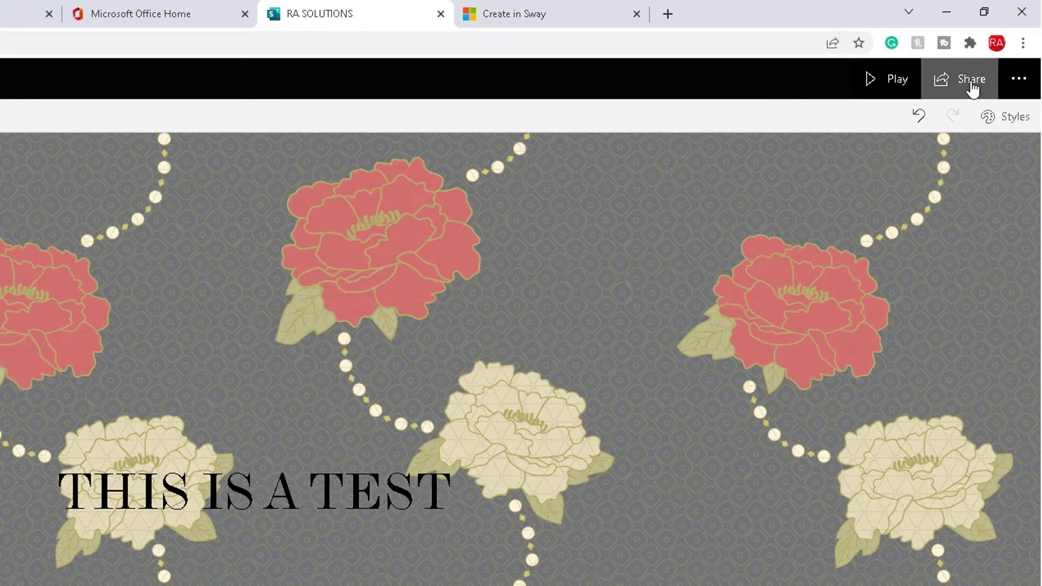
Open the sharing options, look at the edit link, and copy the link that invites people to view
{"action": "left_click", "coordinate": [971, 83]}
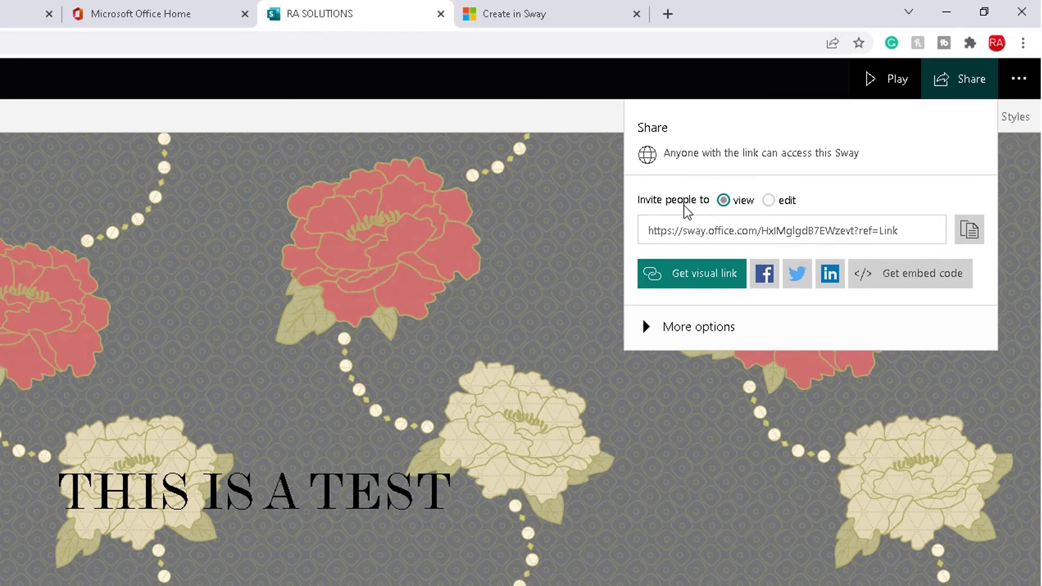
{"action": "left_click", "coordinate": [777, 207]}
{"action": "left_click", "coordinate": [818, 230]}
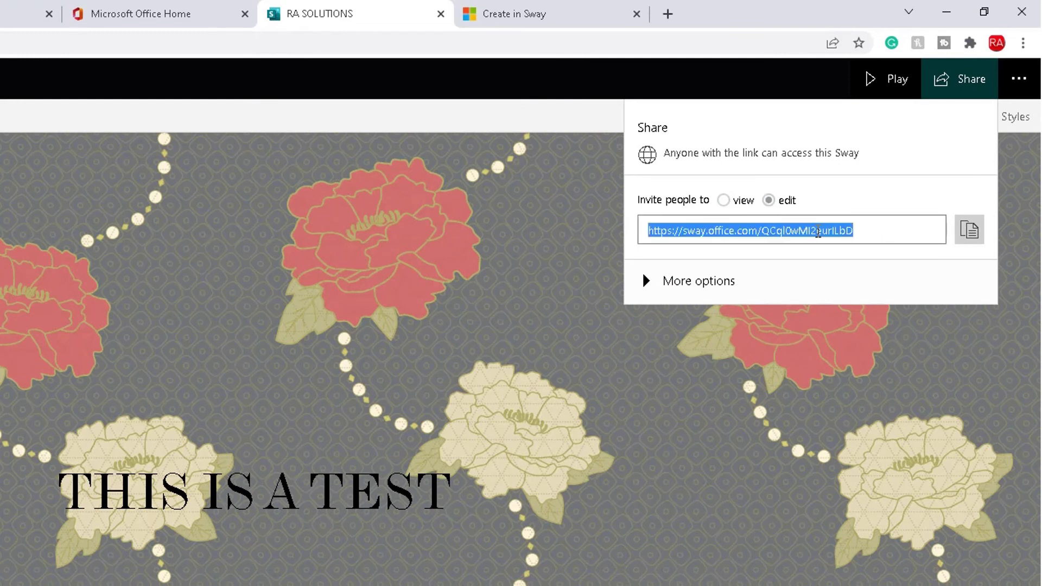
{"action": "left_click", "coordinate": [722, 200]}
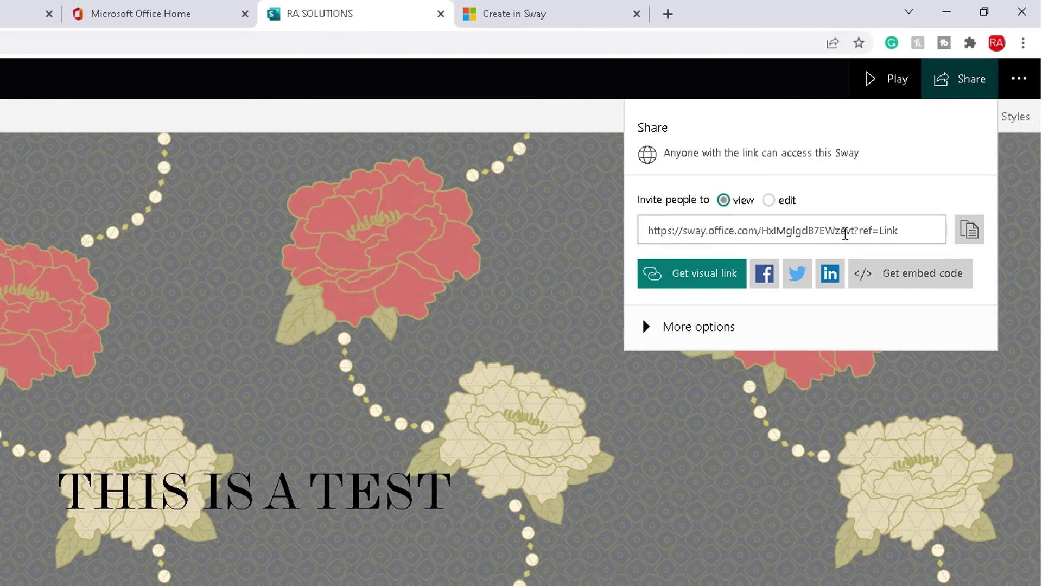
{"action": "left_click", "coordinate": [971, 230]}
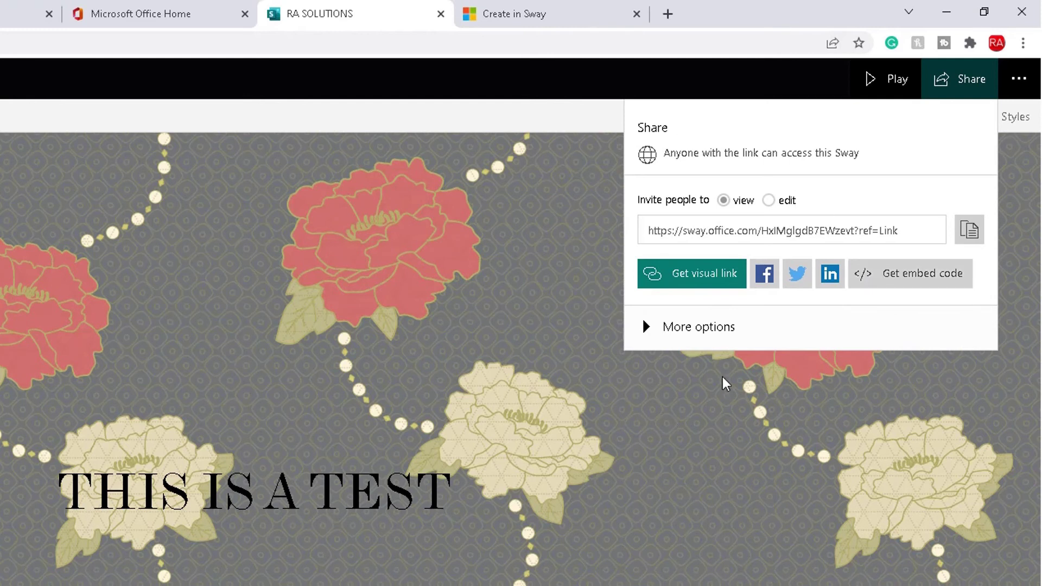
Get the newsletter's embed code, copy it to the clipboard, and close the embed dialog
{"action": "left_click", "coordinate": [868, 282]}
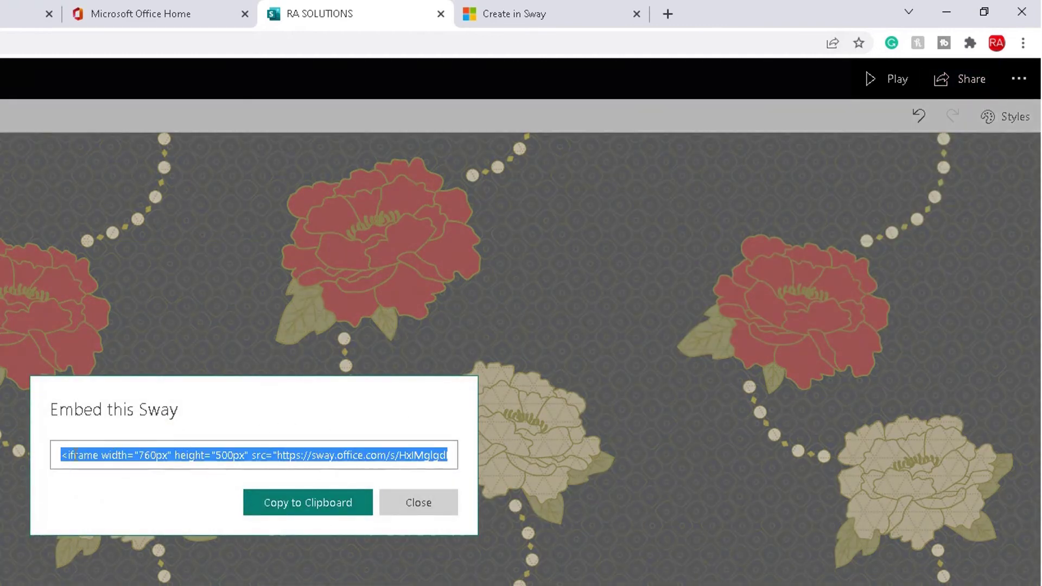
{"action": "triple_click", "coordinate": [115, 456]}
{"action": "right_click", "coordinate": [115, 456]}
{"action": "left_click", "coordinate": [136, 465]}
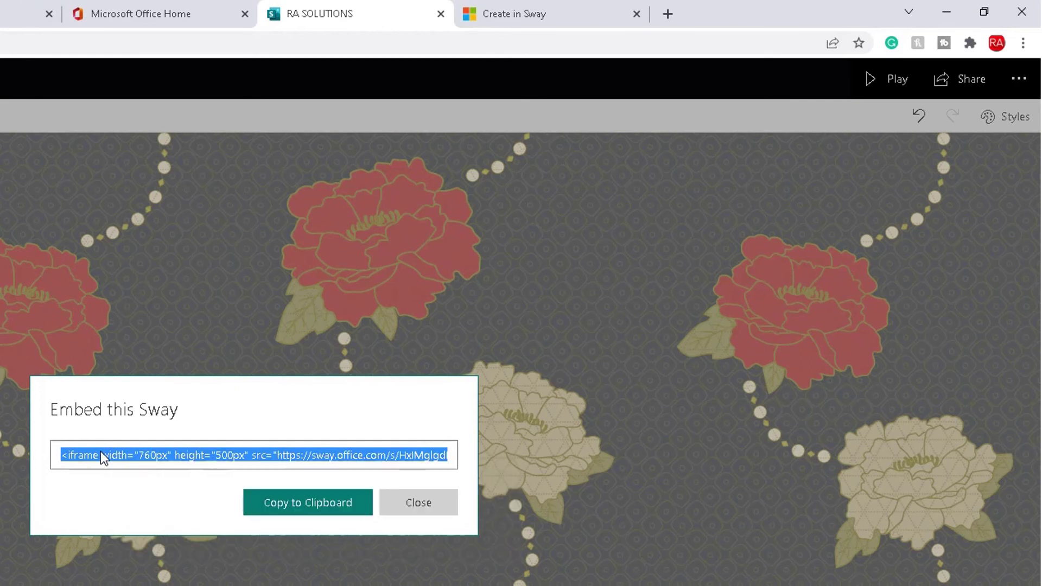
{"action": "left_click", "coordinate": [273, 508]}
{"action": "left_click", "coordinate": [396, 509]}
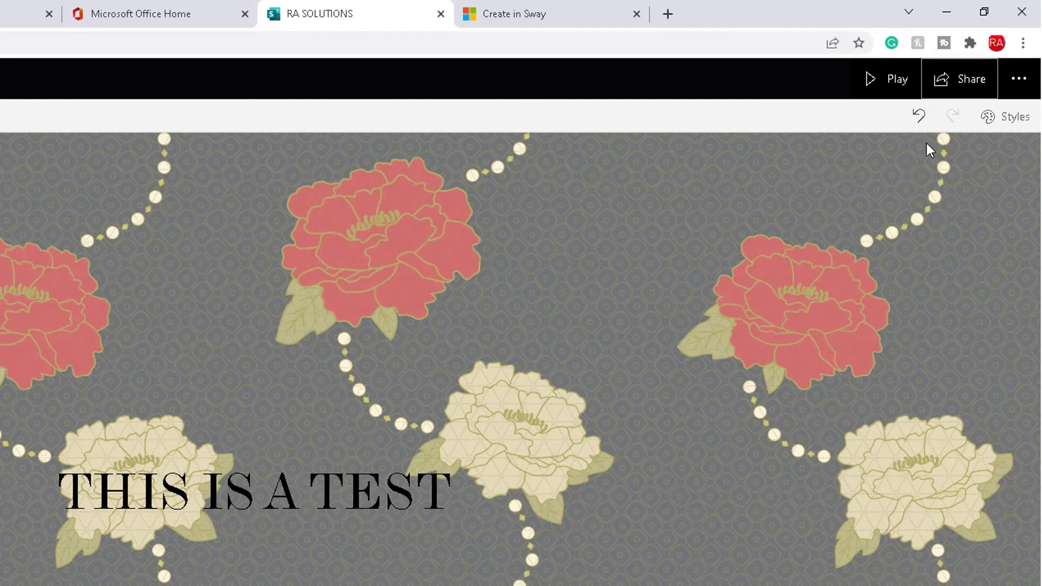
Export the newsletter in PDF format
{"action": "left_click", "coordinate": [1020, 81]}
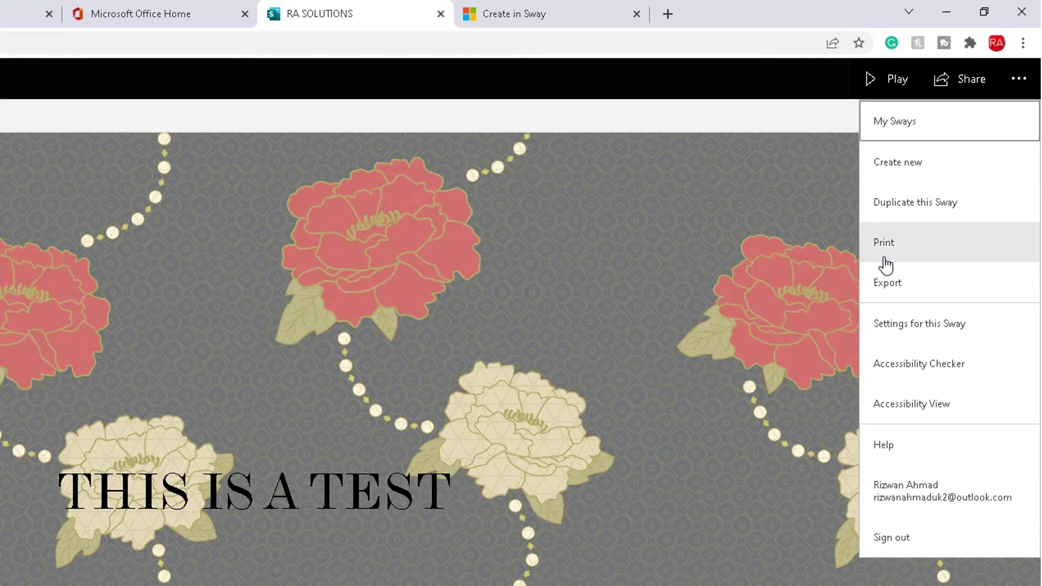
{"action": "left_click", "coordinate": [926, 293]}
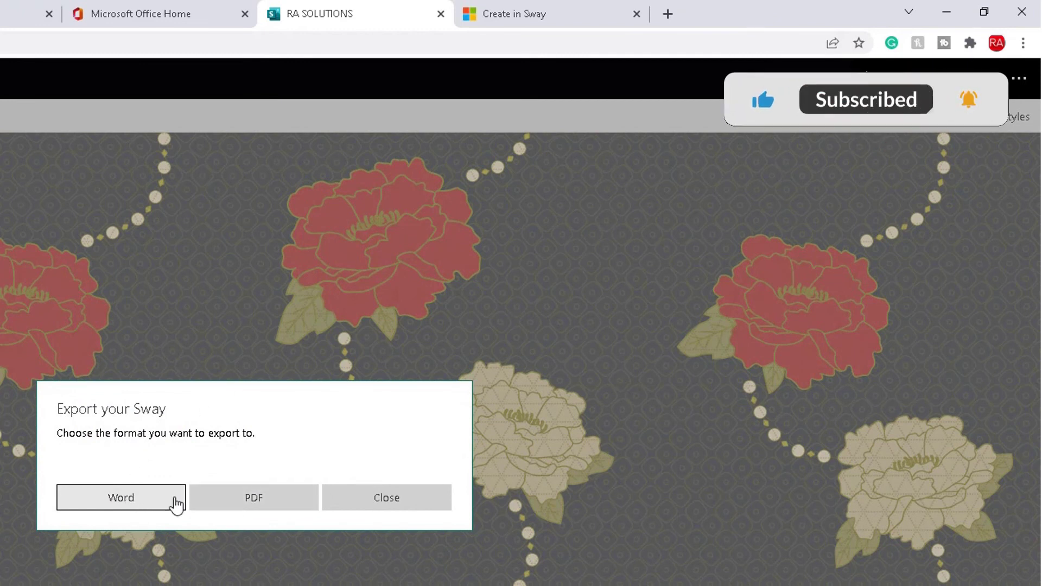
{"action": "left_click", "coordinate": [224, 506]}
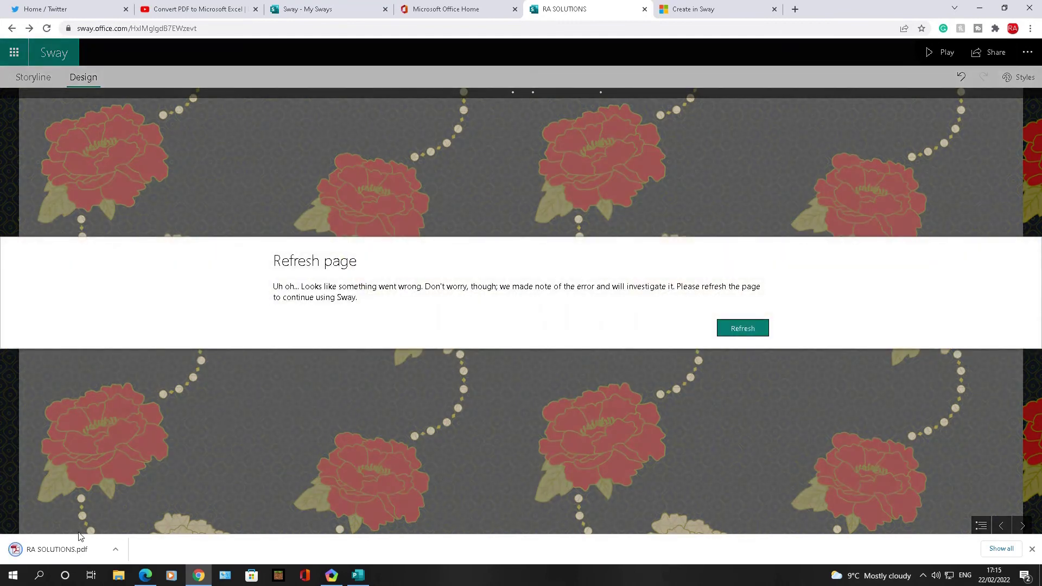
Open the exported RA SOLUTIONS.pdf and review both pages, including the cover, the What's New section and the topics
{"action": "left_click", "coordinate": [70, 550]}
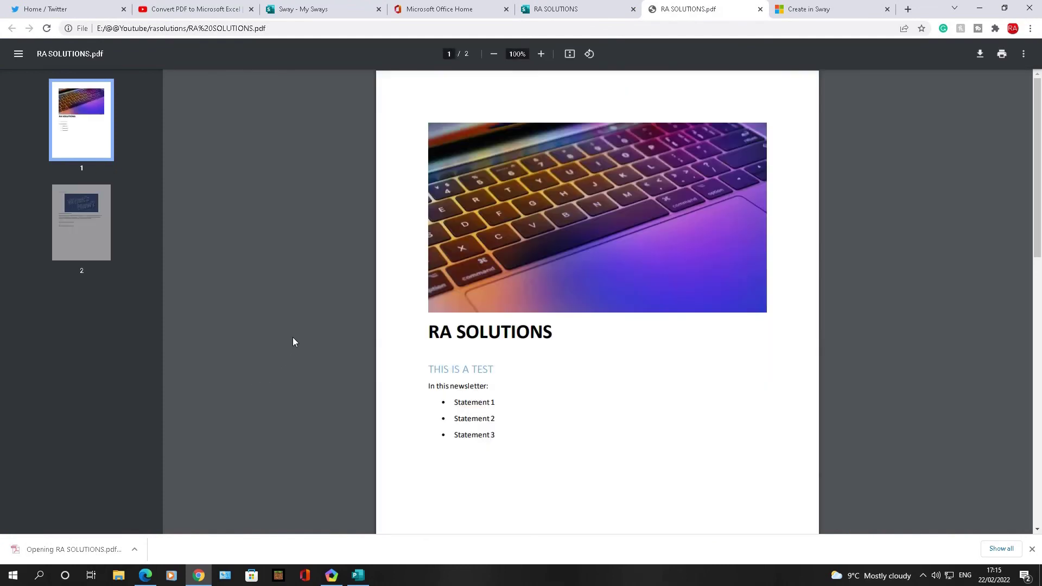
{"action": "scroll", "coordinate": [353, 243], "scroll_direction": "down", "scroll_amount": 8}
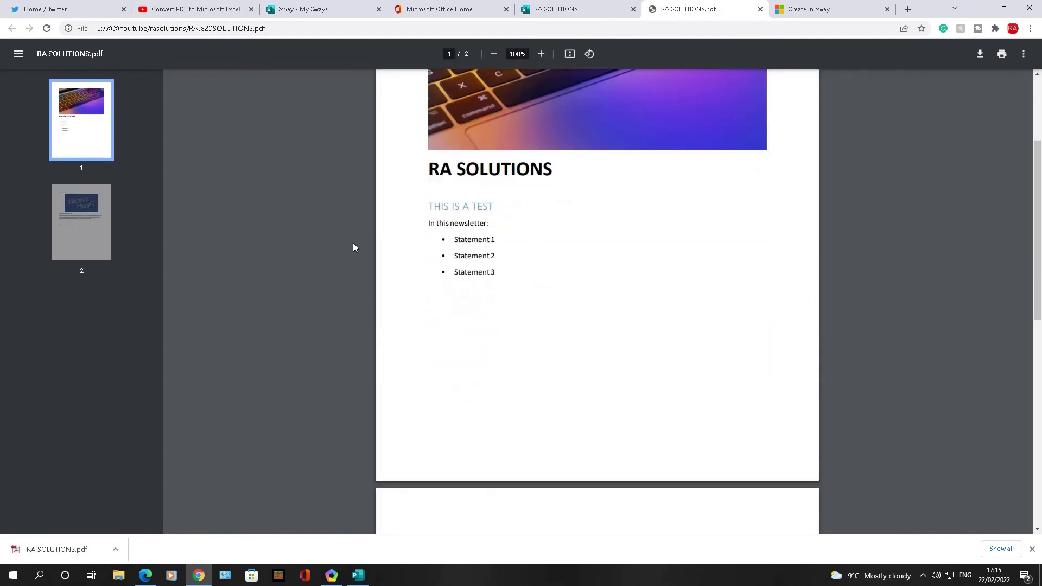
{"action": "scroll", "coordinate": [353, 243], "scroll_direction": "up", "scroll_amount": 2}
{"action": "scroll", "coordinate": [352, 247], "scroll_direction": "up", "scroll_amount": 6}
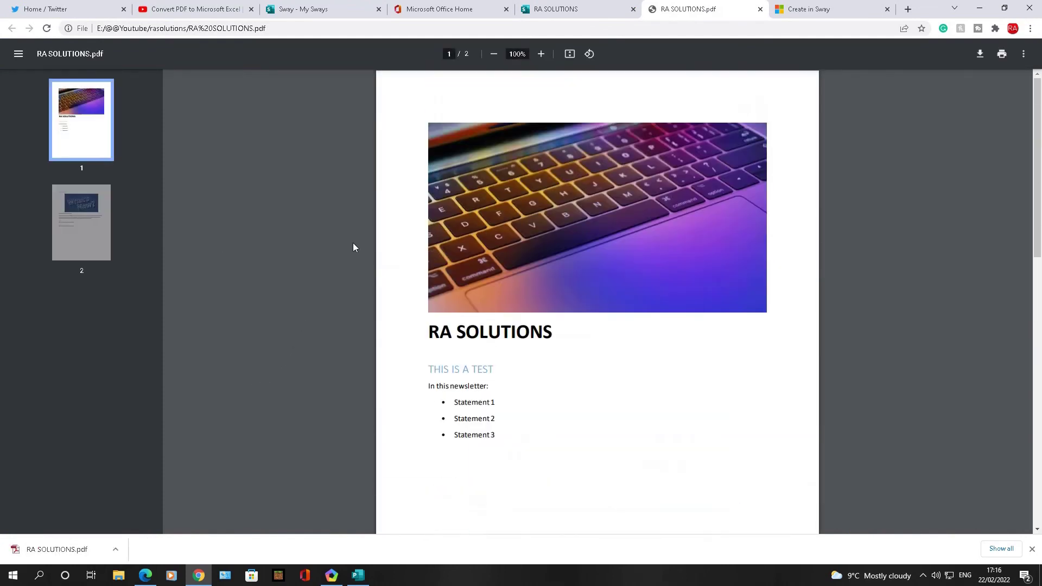
{"action": "scroll", "coordinate": [353, 248], "scroll_direction": "down", "scroll_amount": 11}
{"action": "scroll", "coordinate": [353, 247], "scroll_direction": "up", "scroll_amount": 4}
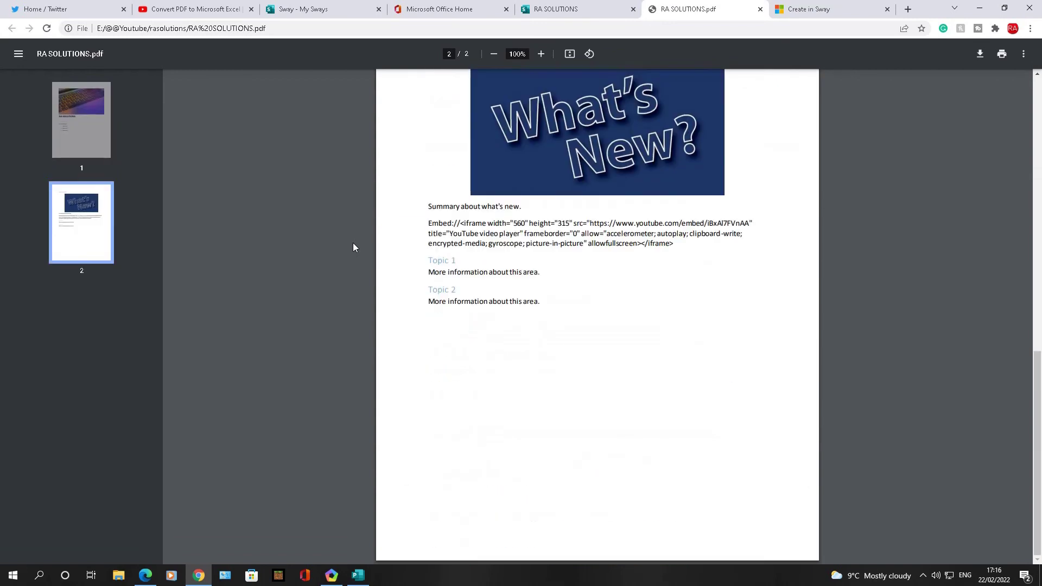
{"action": "scroll", "coordinate": [353, 248], "scroll_direction": "up", "scroll_amount": 8}
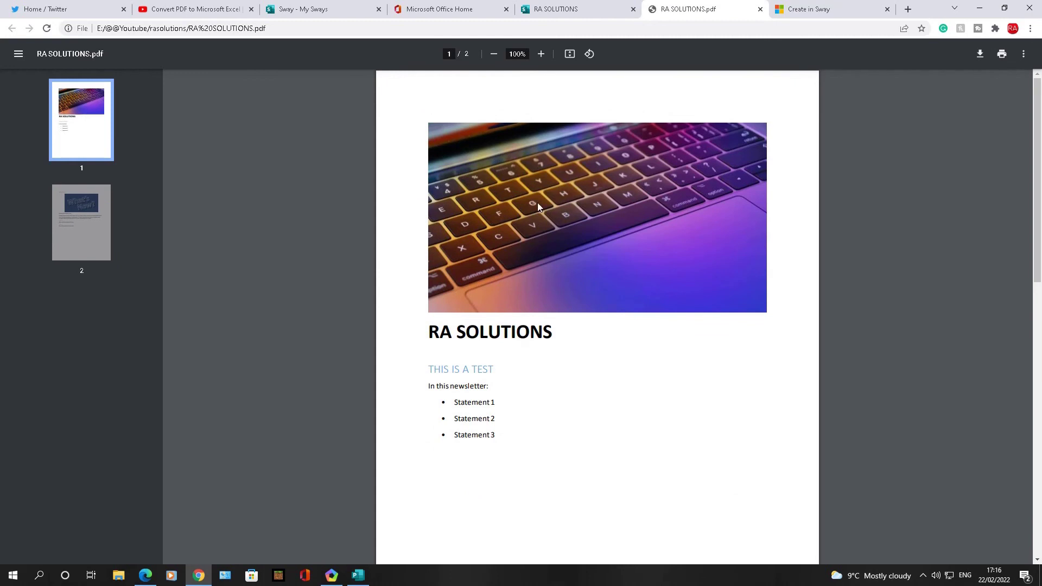
{"action": "scroll", "coordinate": [503, 297], "scroll_direction": "down", "scroll_amount": 12}
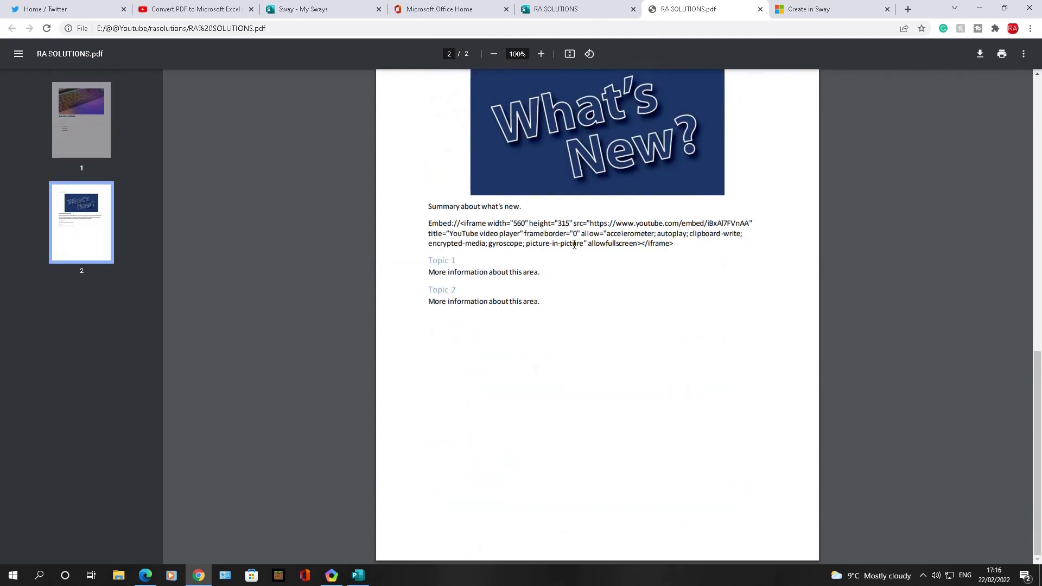
{"action": "scroll", "coordinate": [684, 245], "scroll_direction": "up", "scroll_amount": 2}
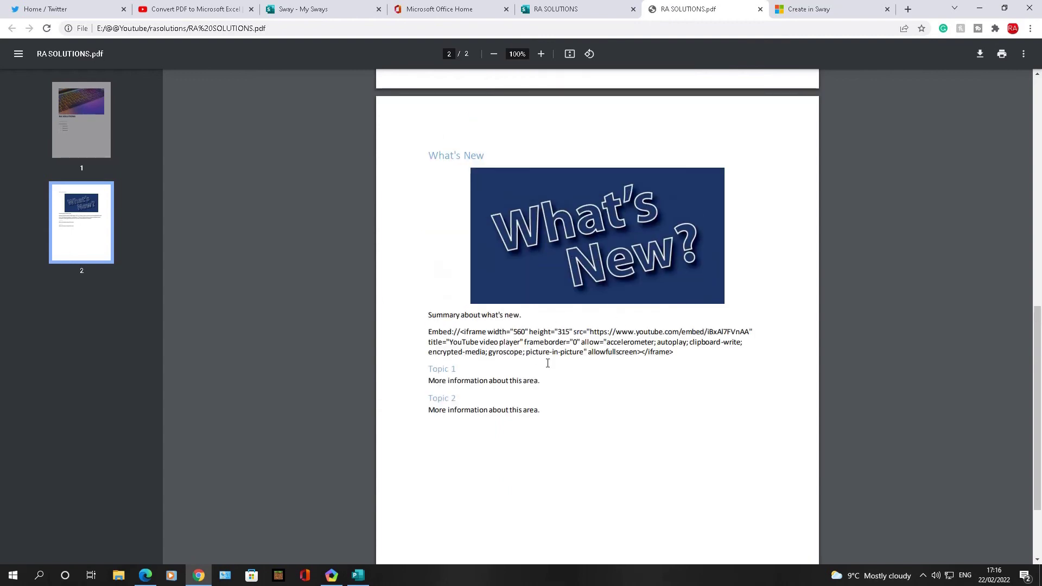
{"action": "scroll", "coordinate": [671, 345], "scroll_direction": "up", "scroll_amount": 10}
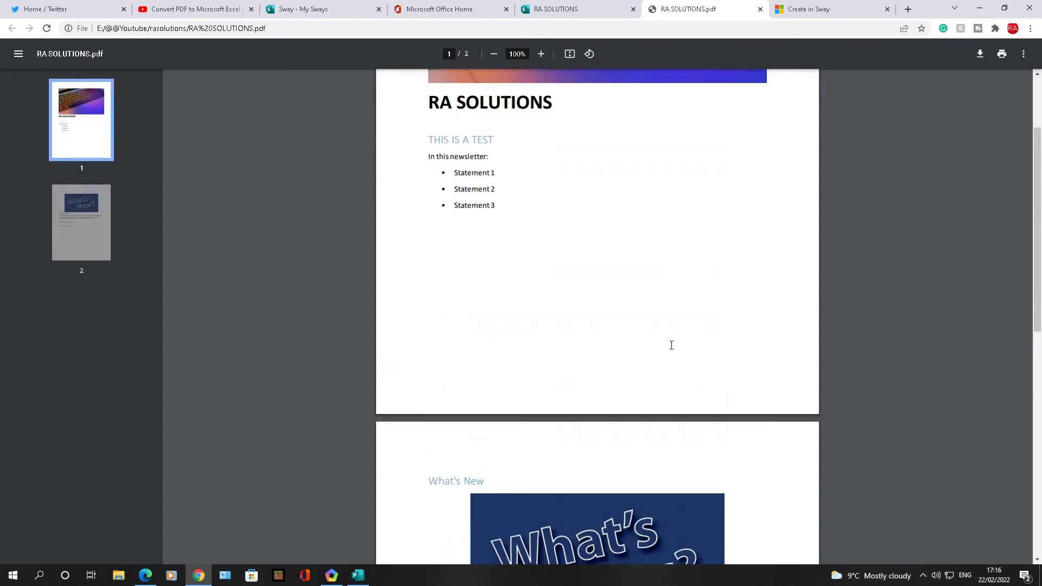
Return to the RA SOLUTIONS newsletter in Sway, refresh the page, and export the newsletter in Word format
{"action": "left_click", "coordinate": [575, 13]}
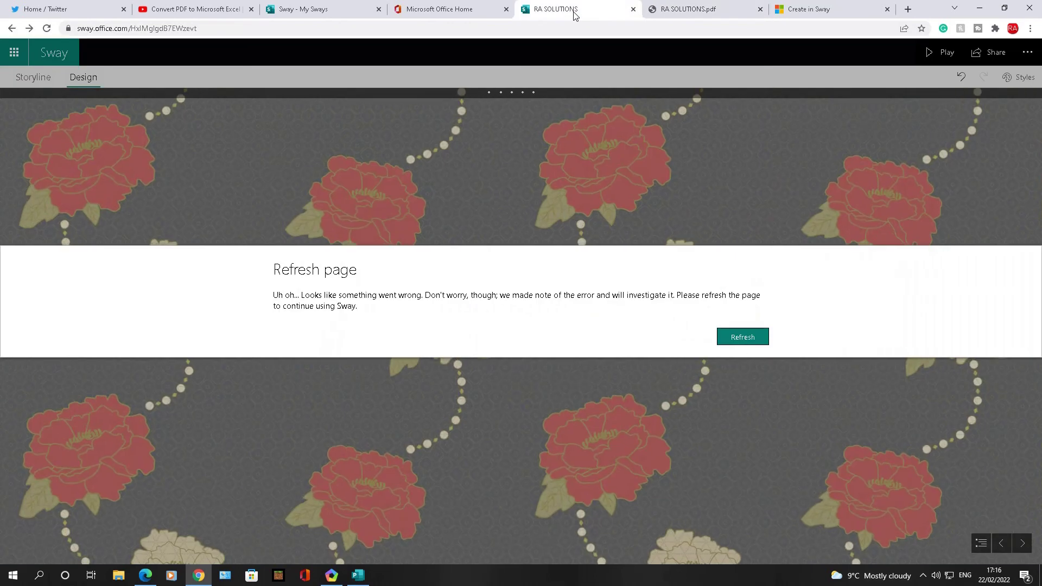
{"action": "left_click", "coordinate": [734, 338]}
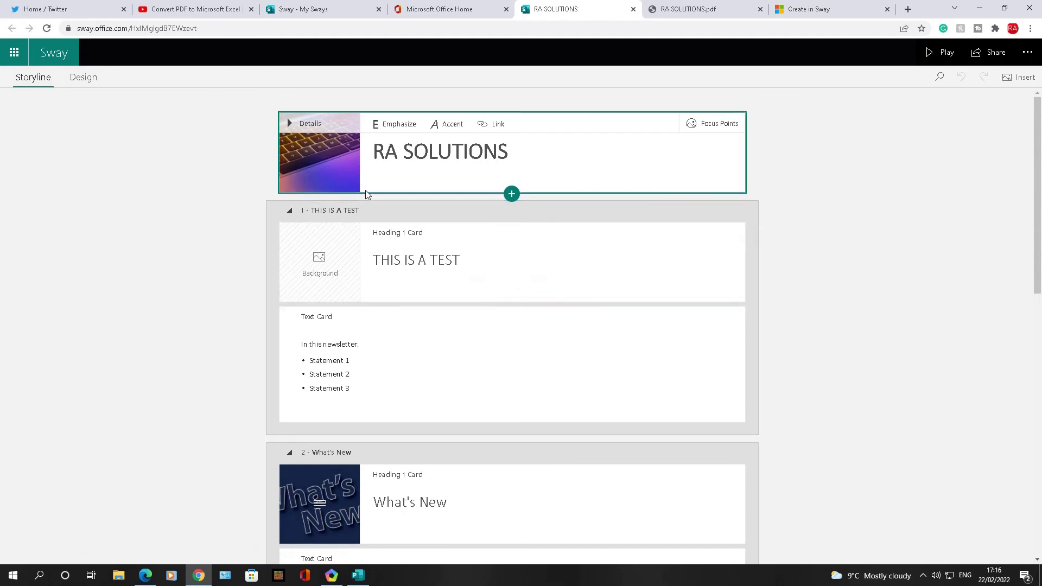
{"action": "left_click", "coordinate": [1022, 58]}
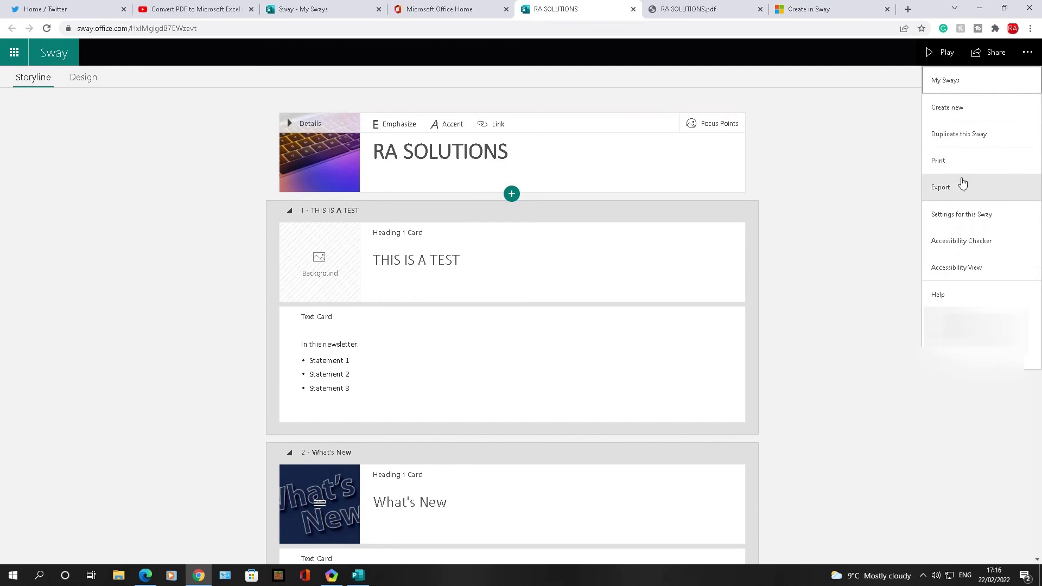
{"action": "left_click", "coordinate": [960, 190]}
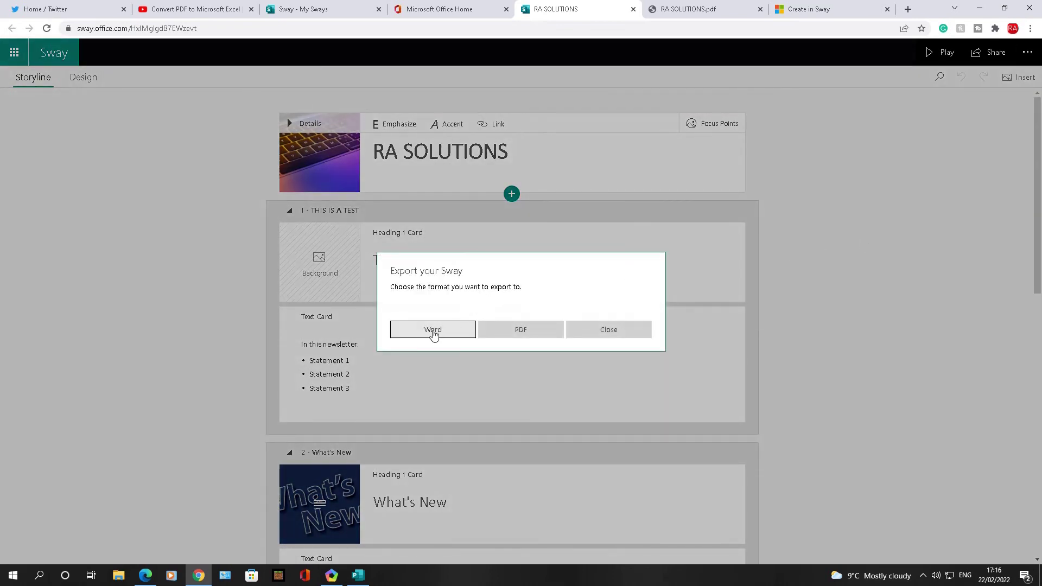
{"action": "left_click", "coordinate": [433, 331]}
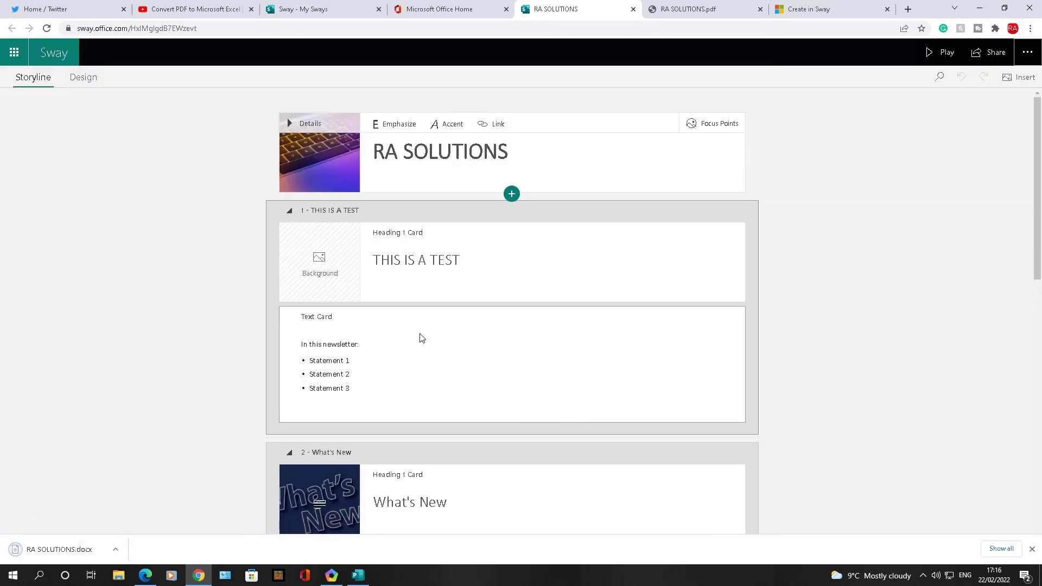
Open the exported RA SOLUTIONS.docx in Word and enable editing
{"action": "left_click", "coordinate": [60, 548]}
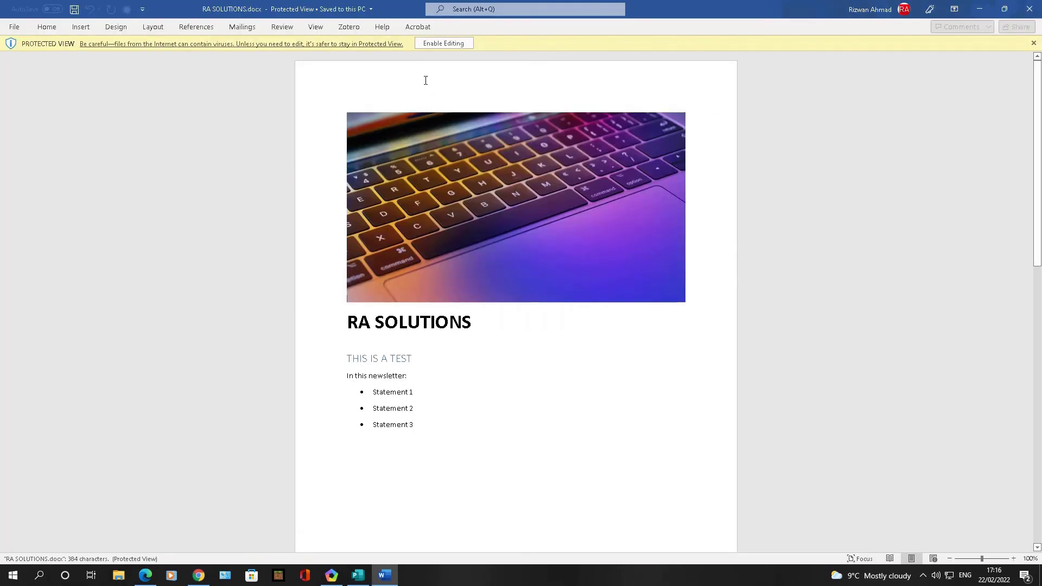
{"action": "left_click", "coordinate": [437, 43]}
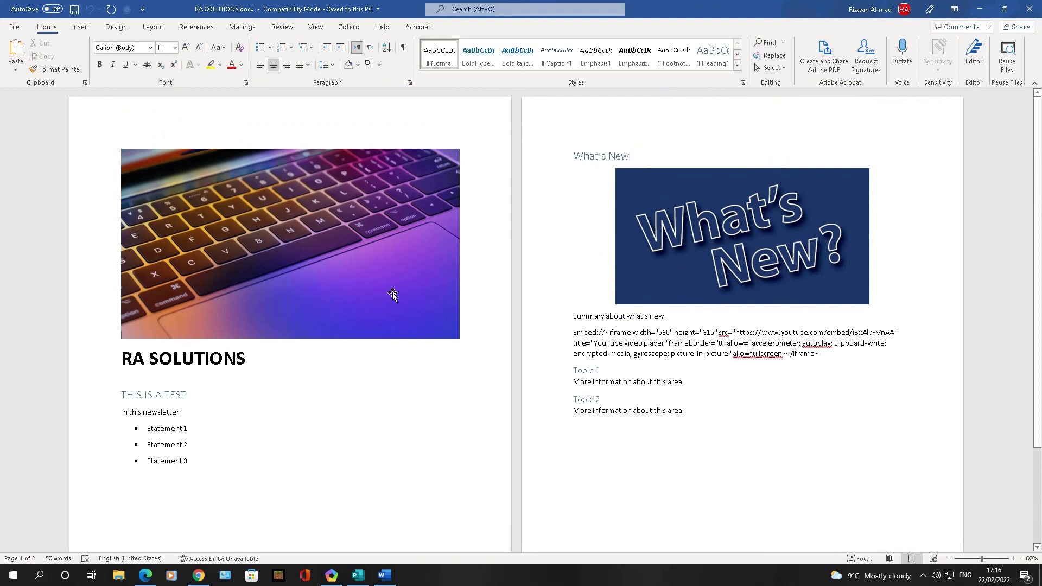
Switch back to Sway, set the newsletter's language to English (United Kingdom), turn on the text direction buttons, and close its settings
{"action": "left_click", "coordinate": [198, 575]}
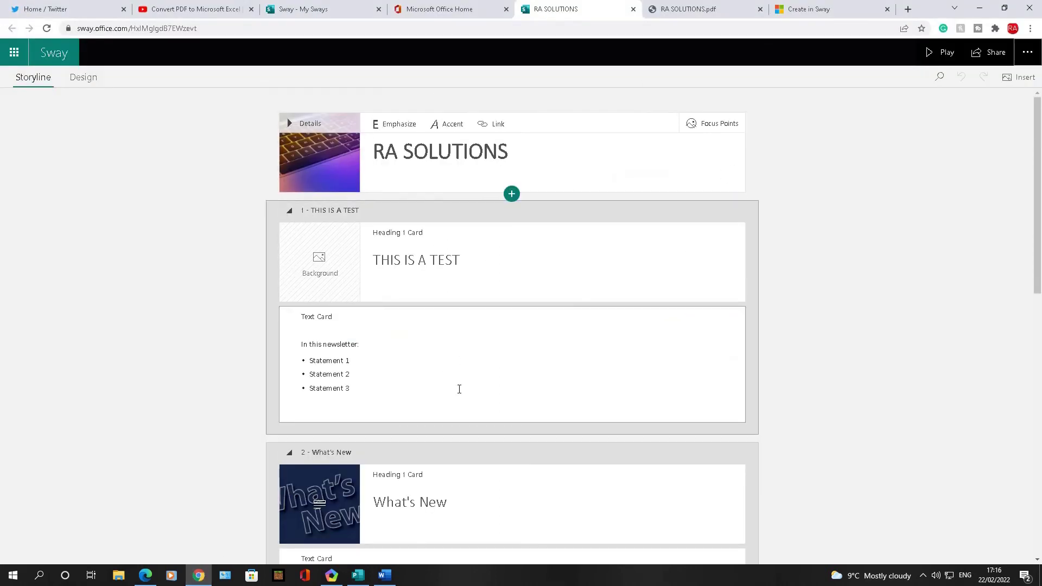
{"action": "left_click", "coordinate": [1028, 53]}
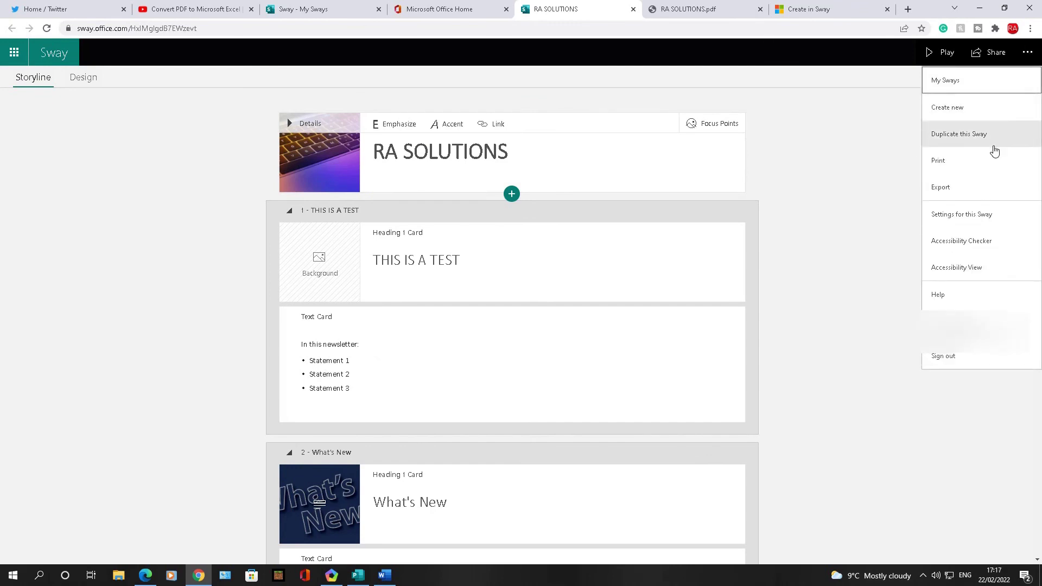
{"action": "left_click", "coordinate": [983, 216]}
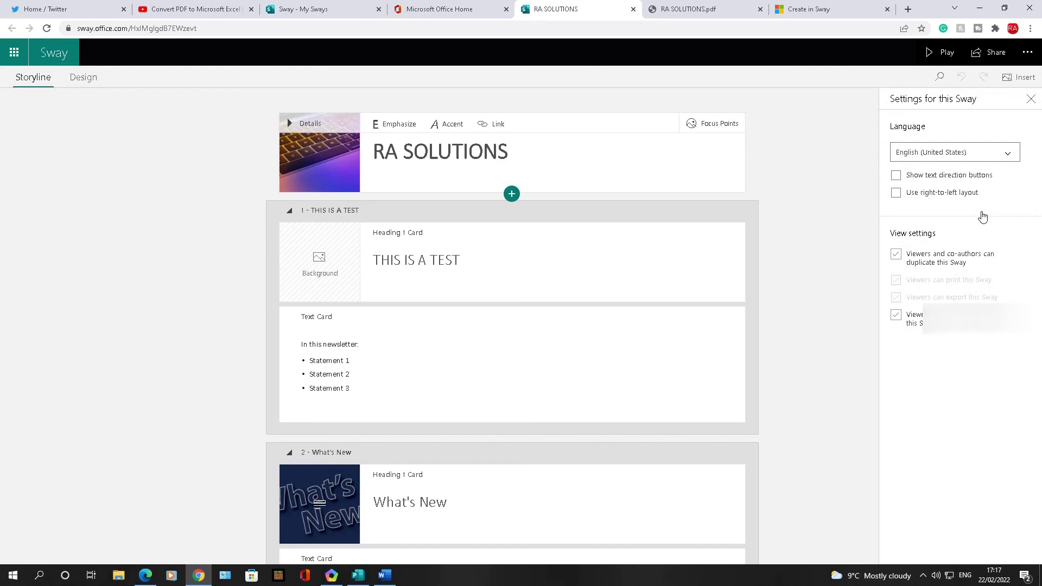
{"action": "left_click", "coordinate": [1006, 158]}
{"action": "scroll", "coordinate": [970, 186], "scroll_direction": "down", "scroll_amount": 2}
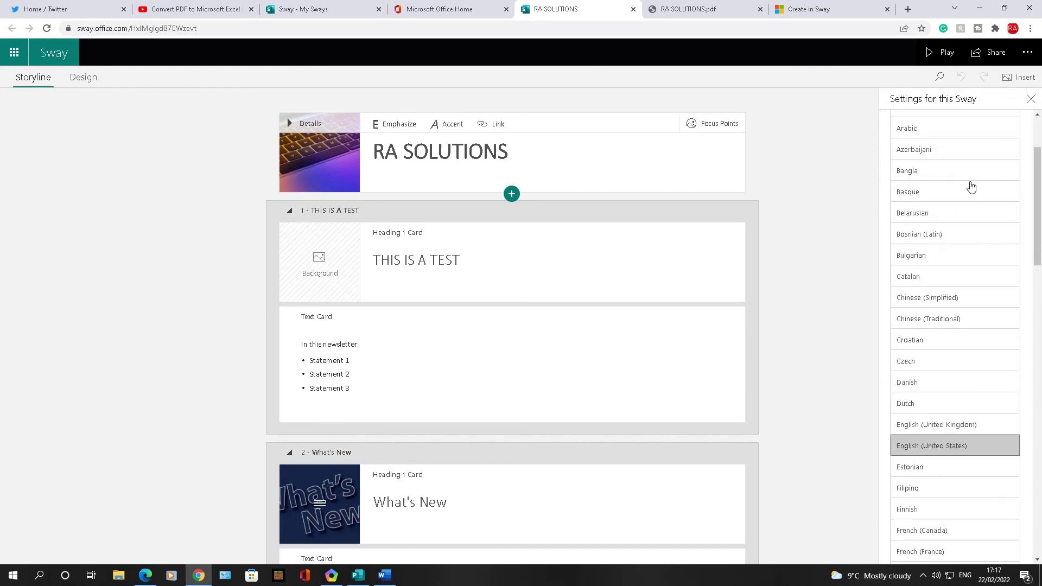
{"action": "left_click", "coordinate": [923, 425]}
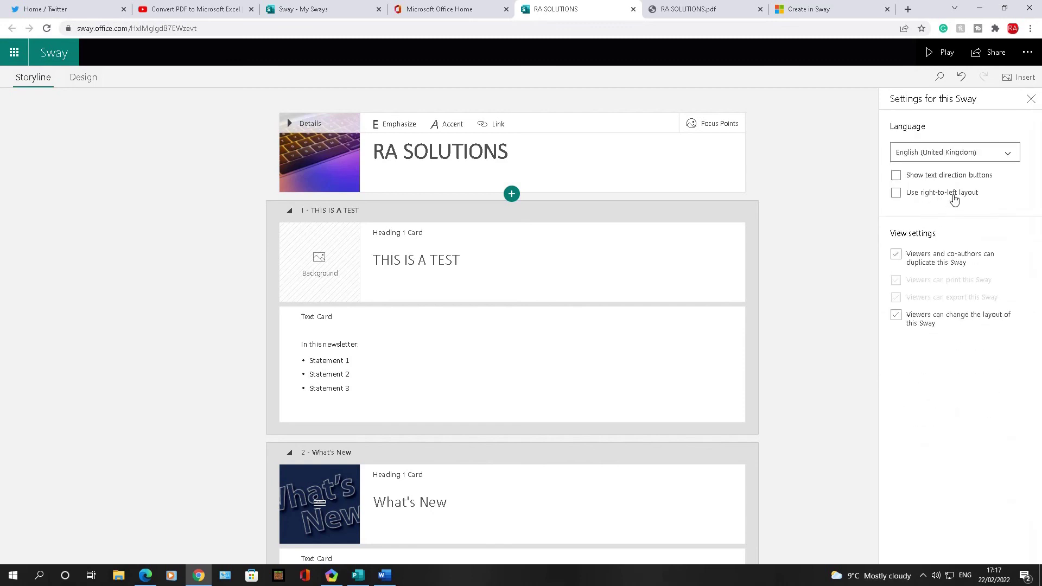
{"action": "left_click", "coordinate": [896, 177]}
{"action": "left_click", "coordinate": [1029, 100]}
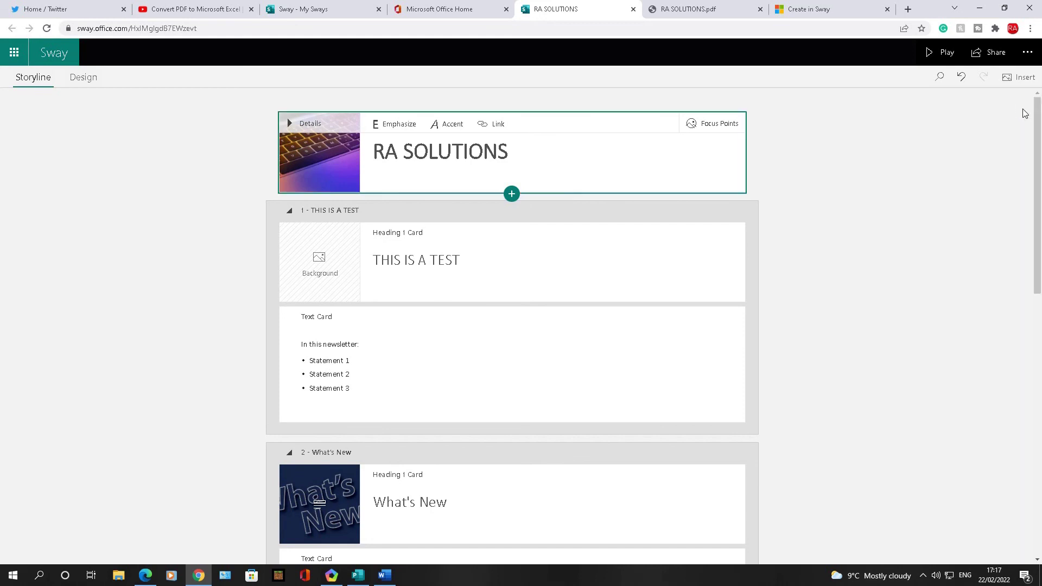
{"action": "left_click", "coordinate": [1027, 52]}
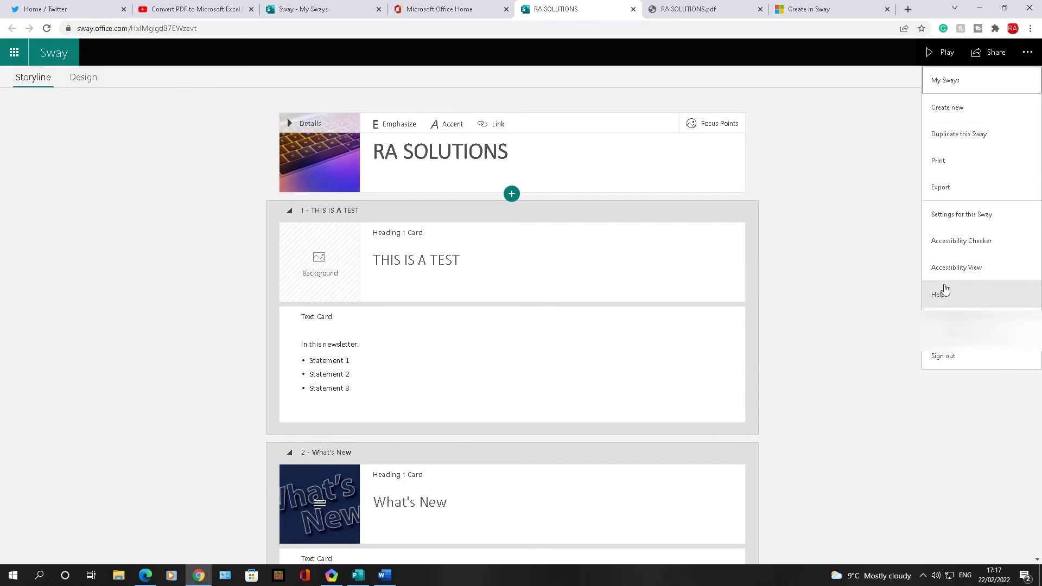
{"action": "left_click", "coordinate": [870, 228]}
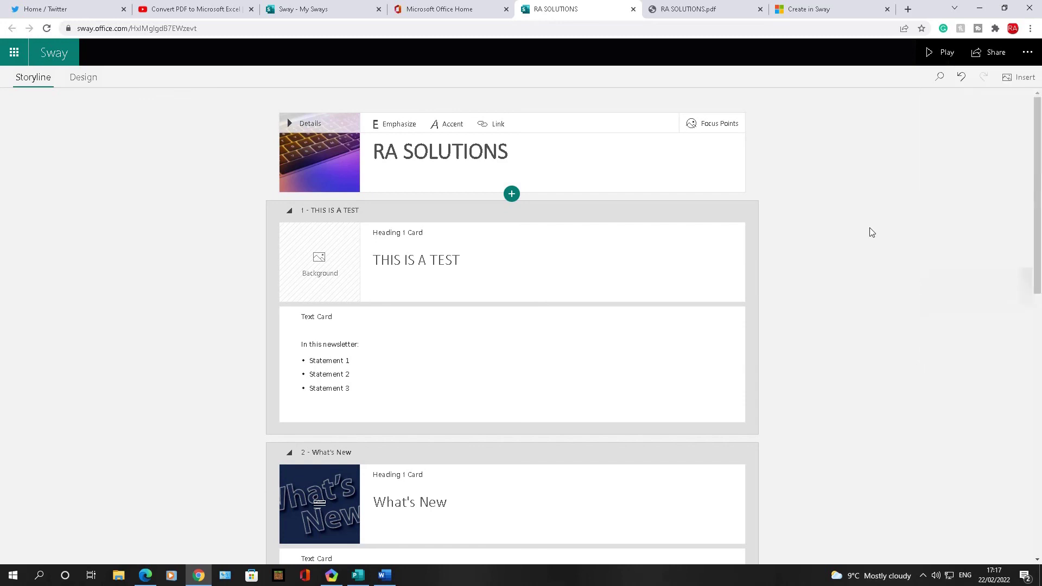